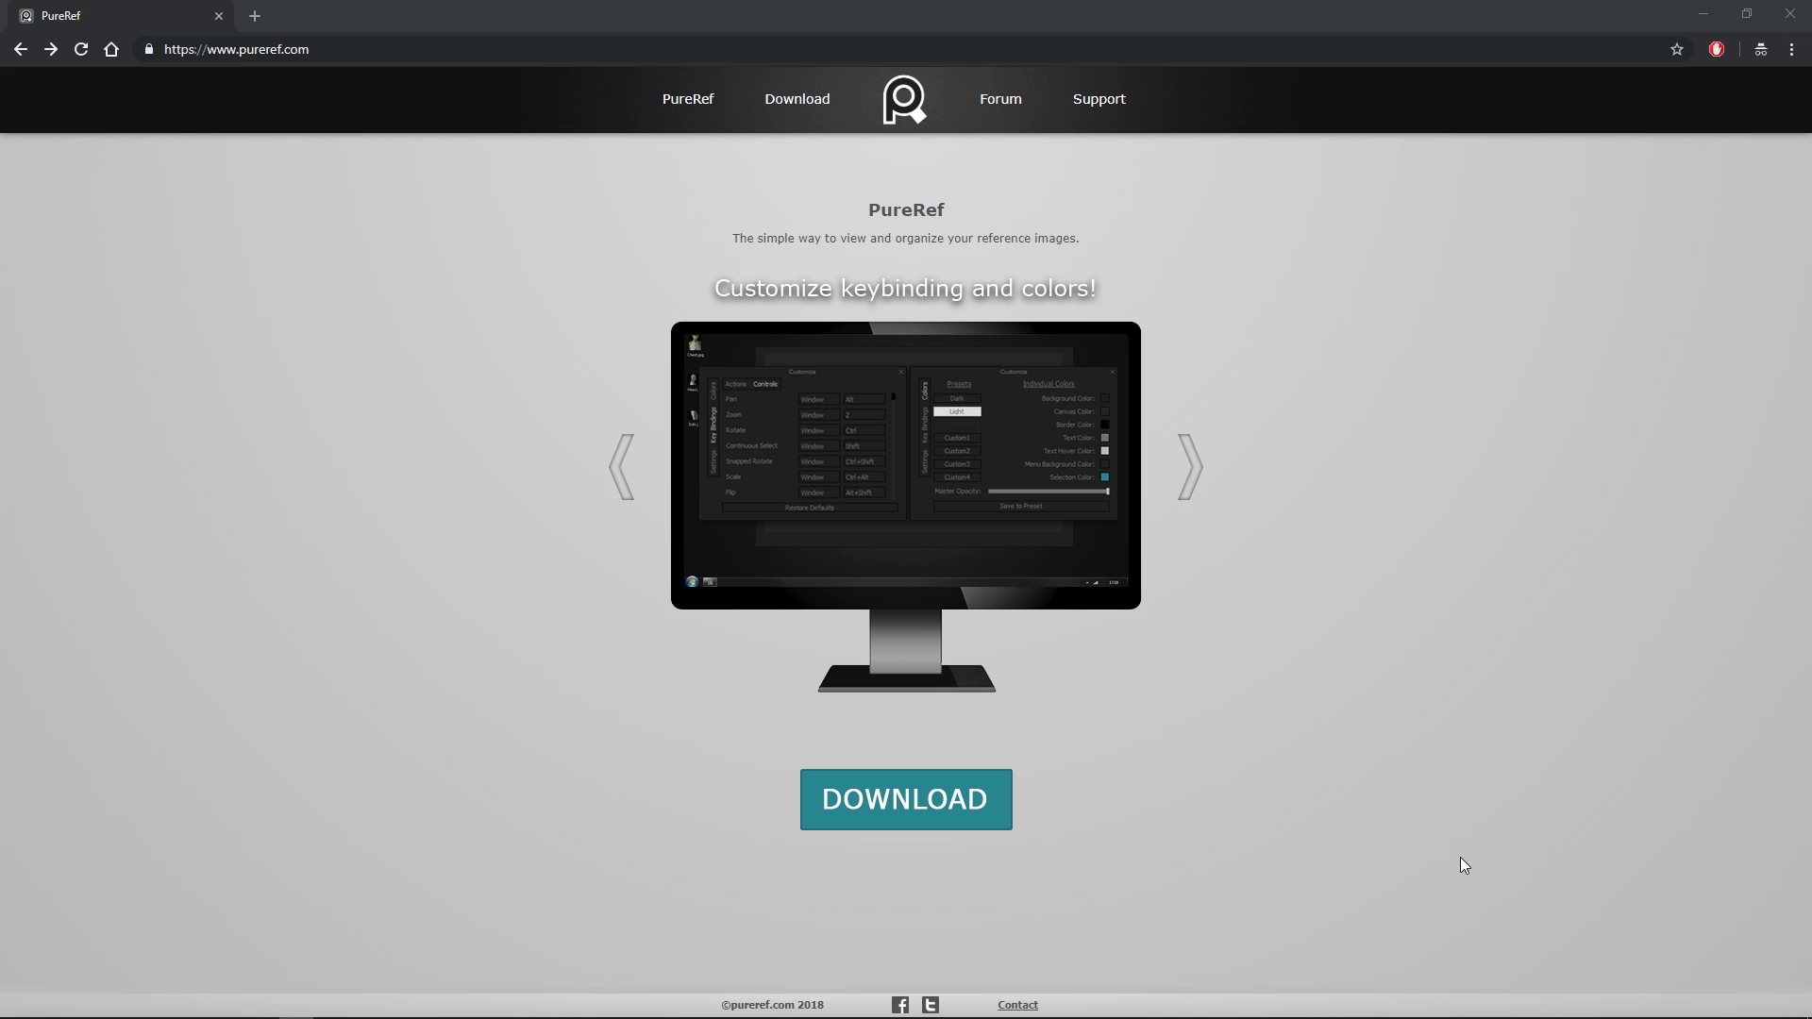
Switch to the PureRef board and shift the lower-right cluster of character face references slightly to the right.
key("alt+Tab")
key("alt+Tab")
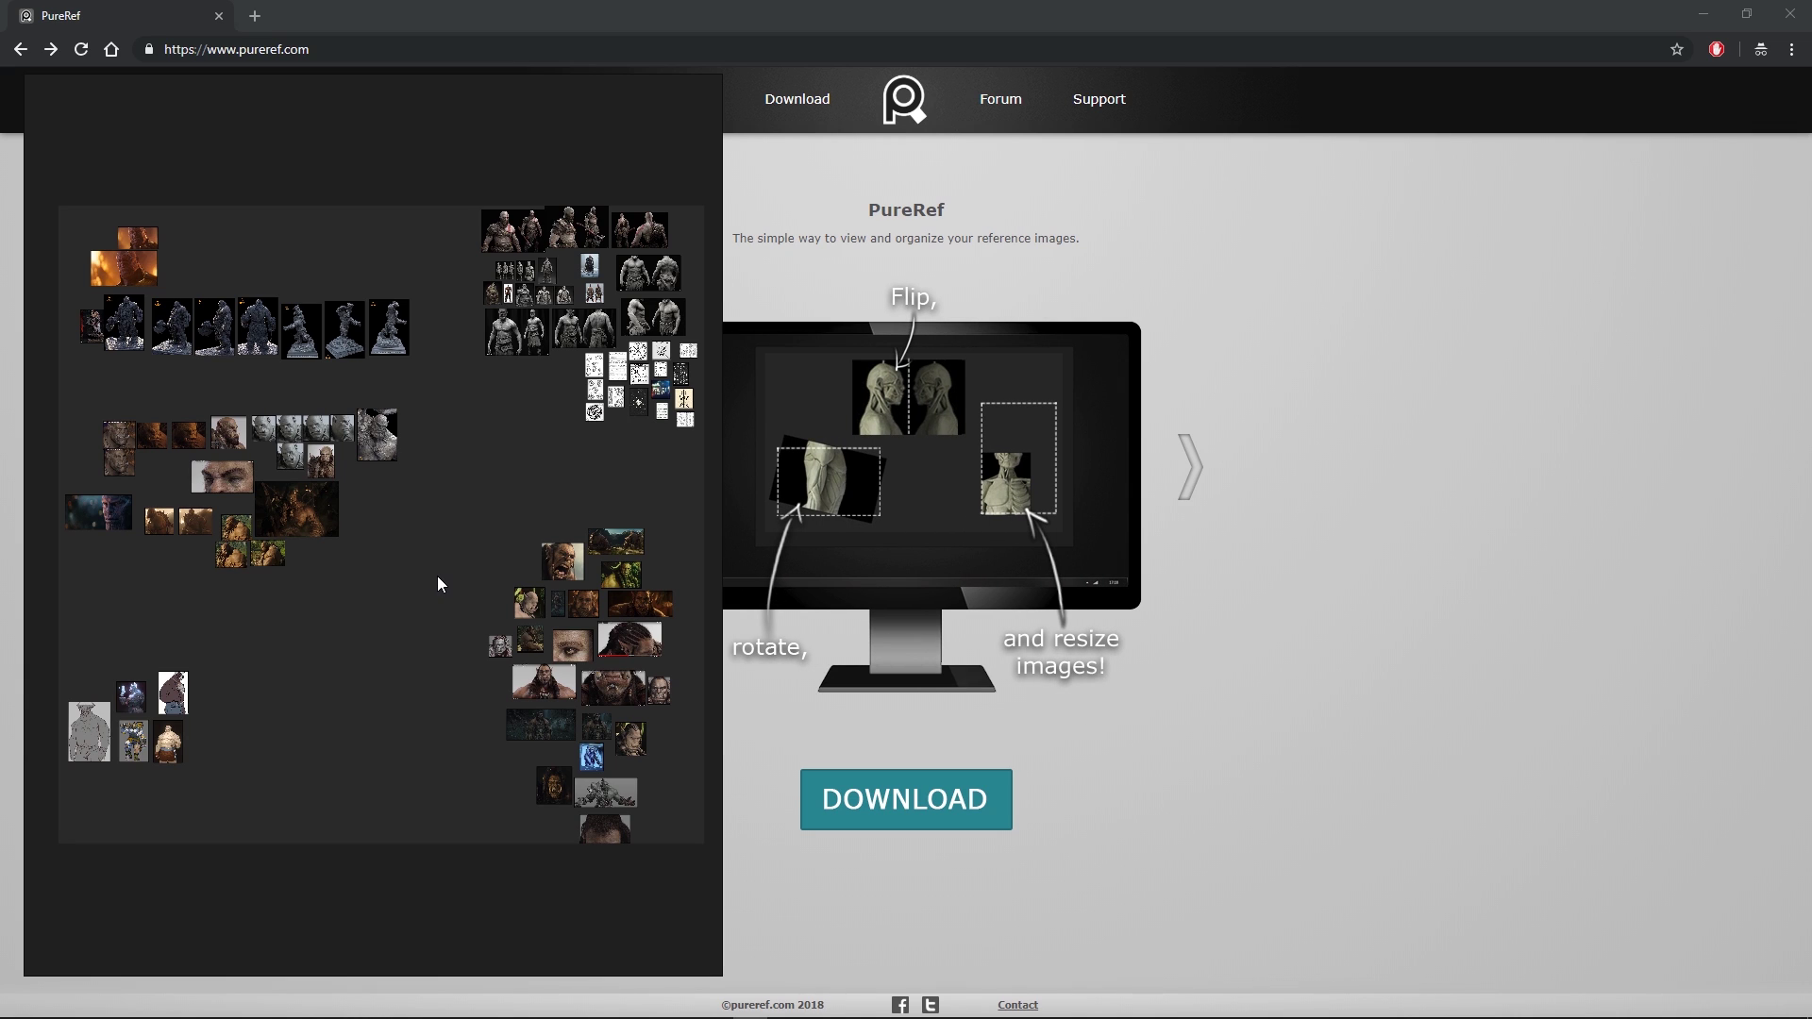
middle_click_drag(424, 556, 415, 567)
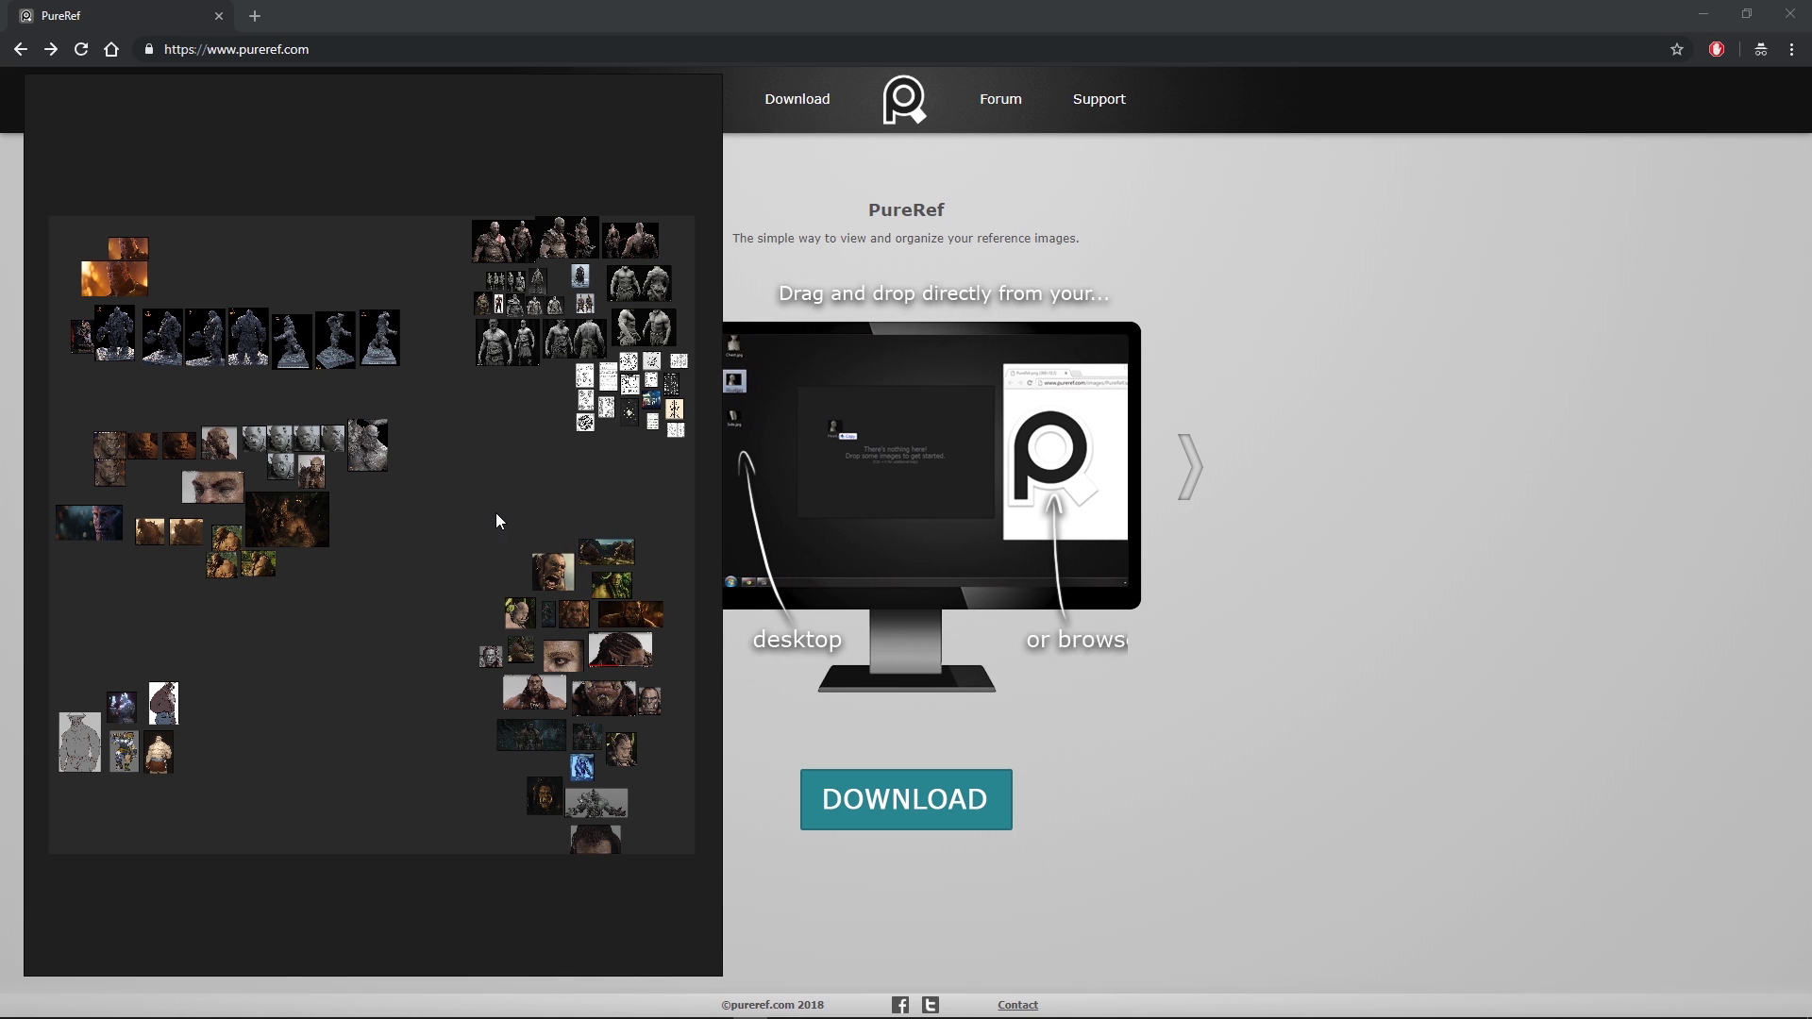
left_click_drag(496, 513, 657, 878)
left_click_drag(540, 694, 553, 692)
left_click(379, 540)
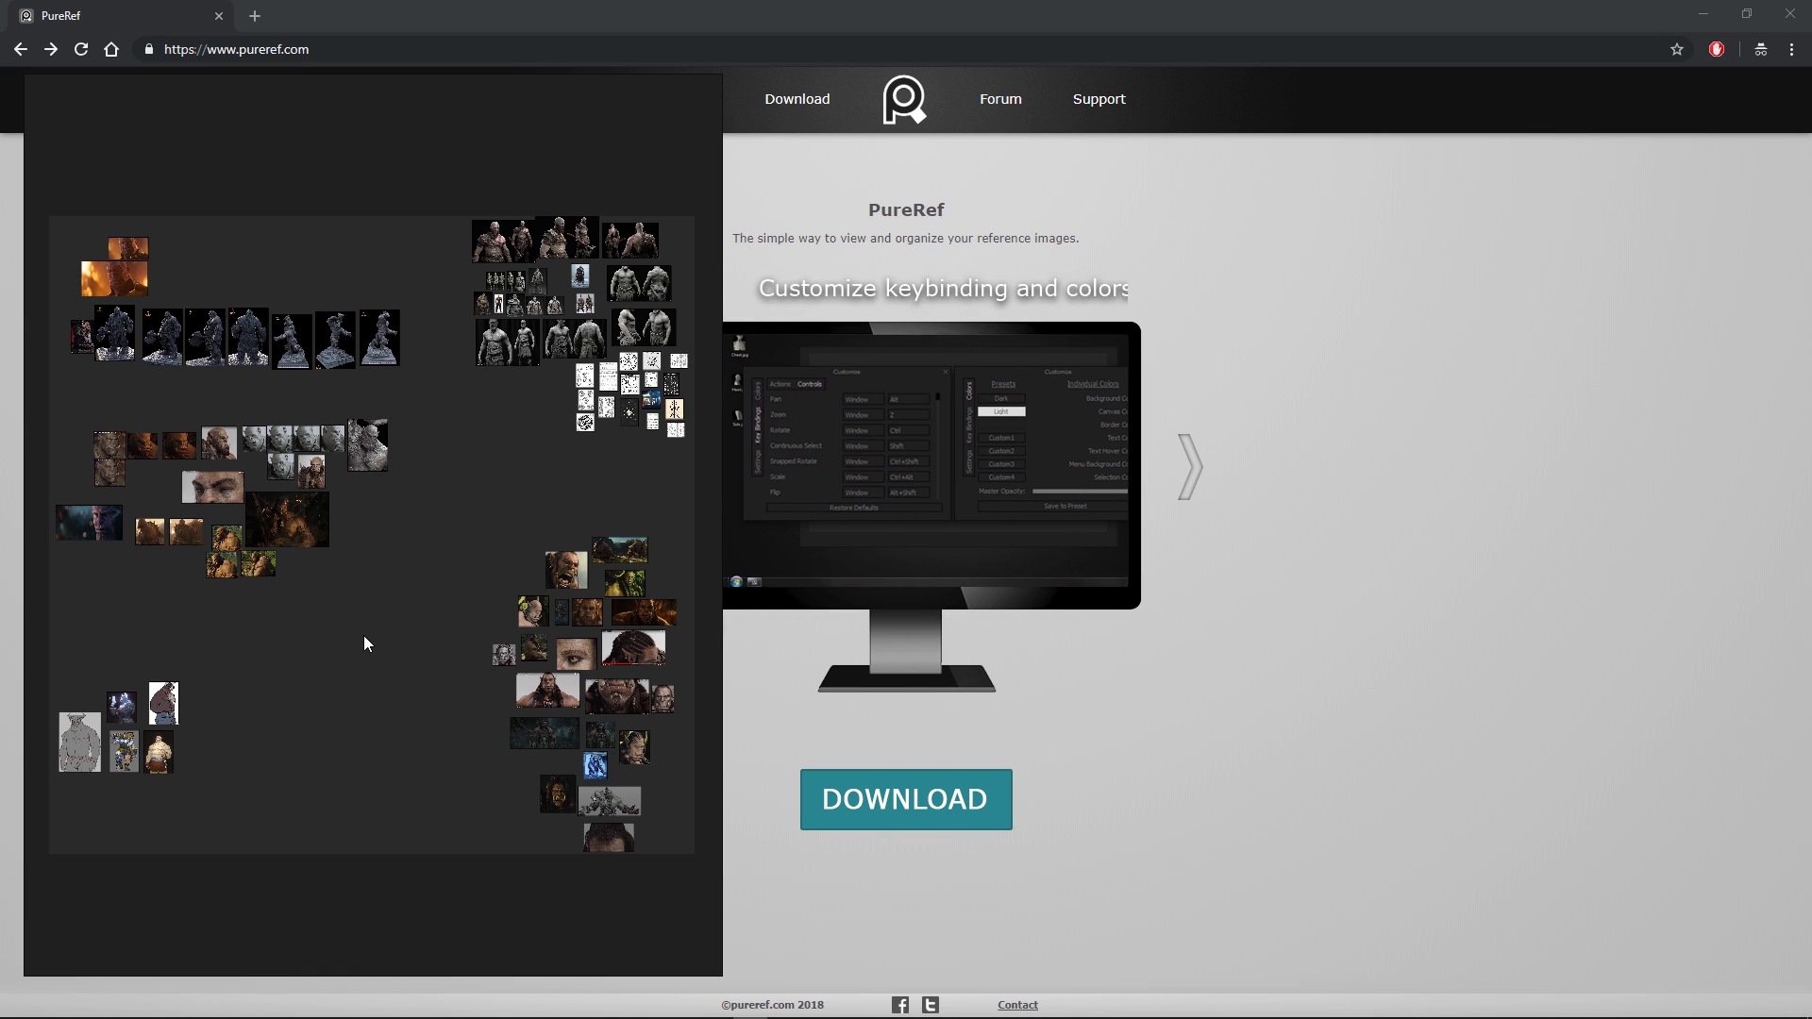
Open the download page of the PureRef website in the browser and return to the reference board.
left_click(908, 797)
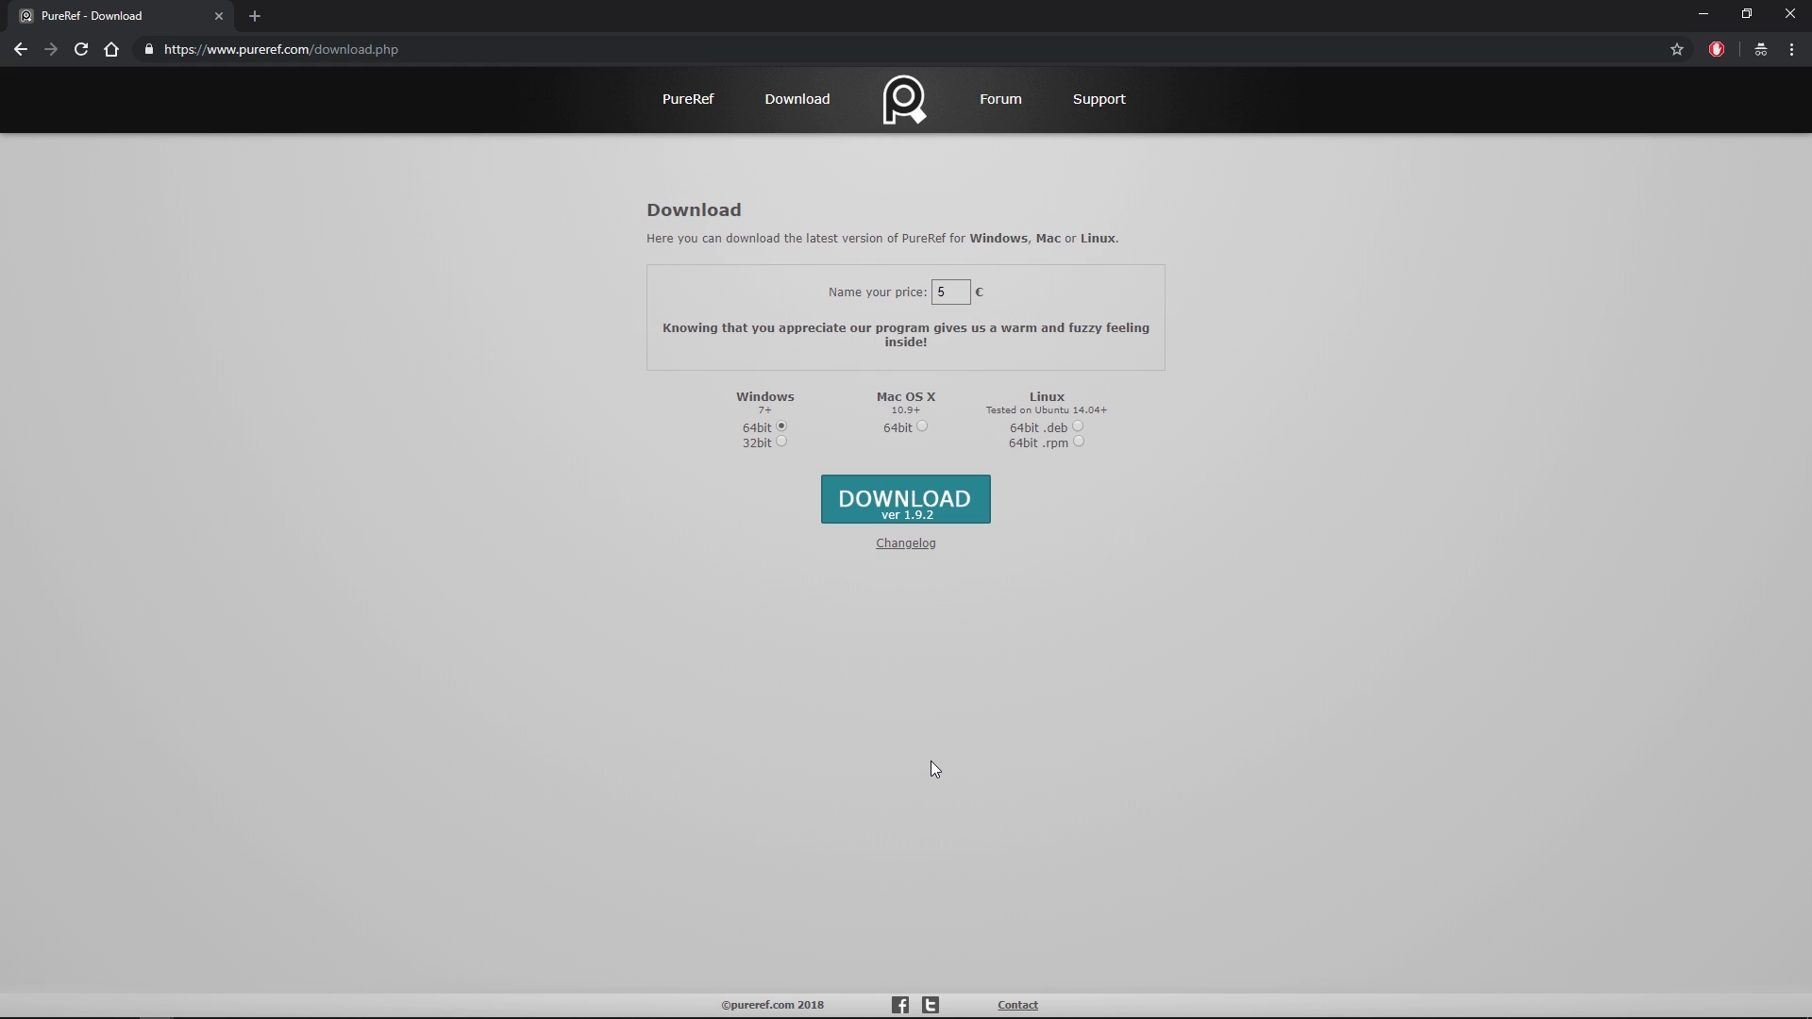
key("alt+Tab")
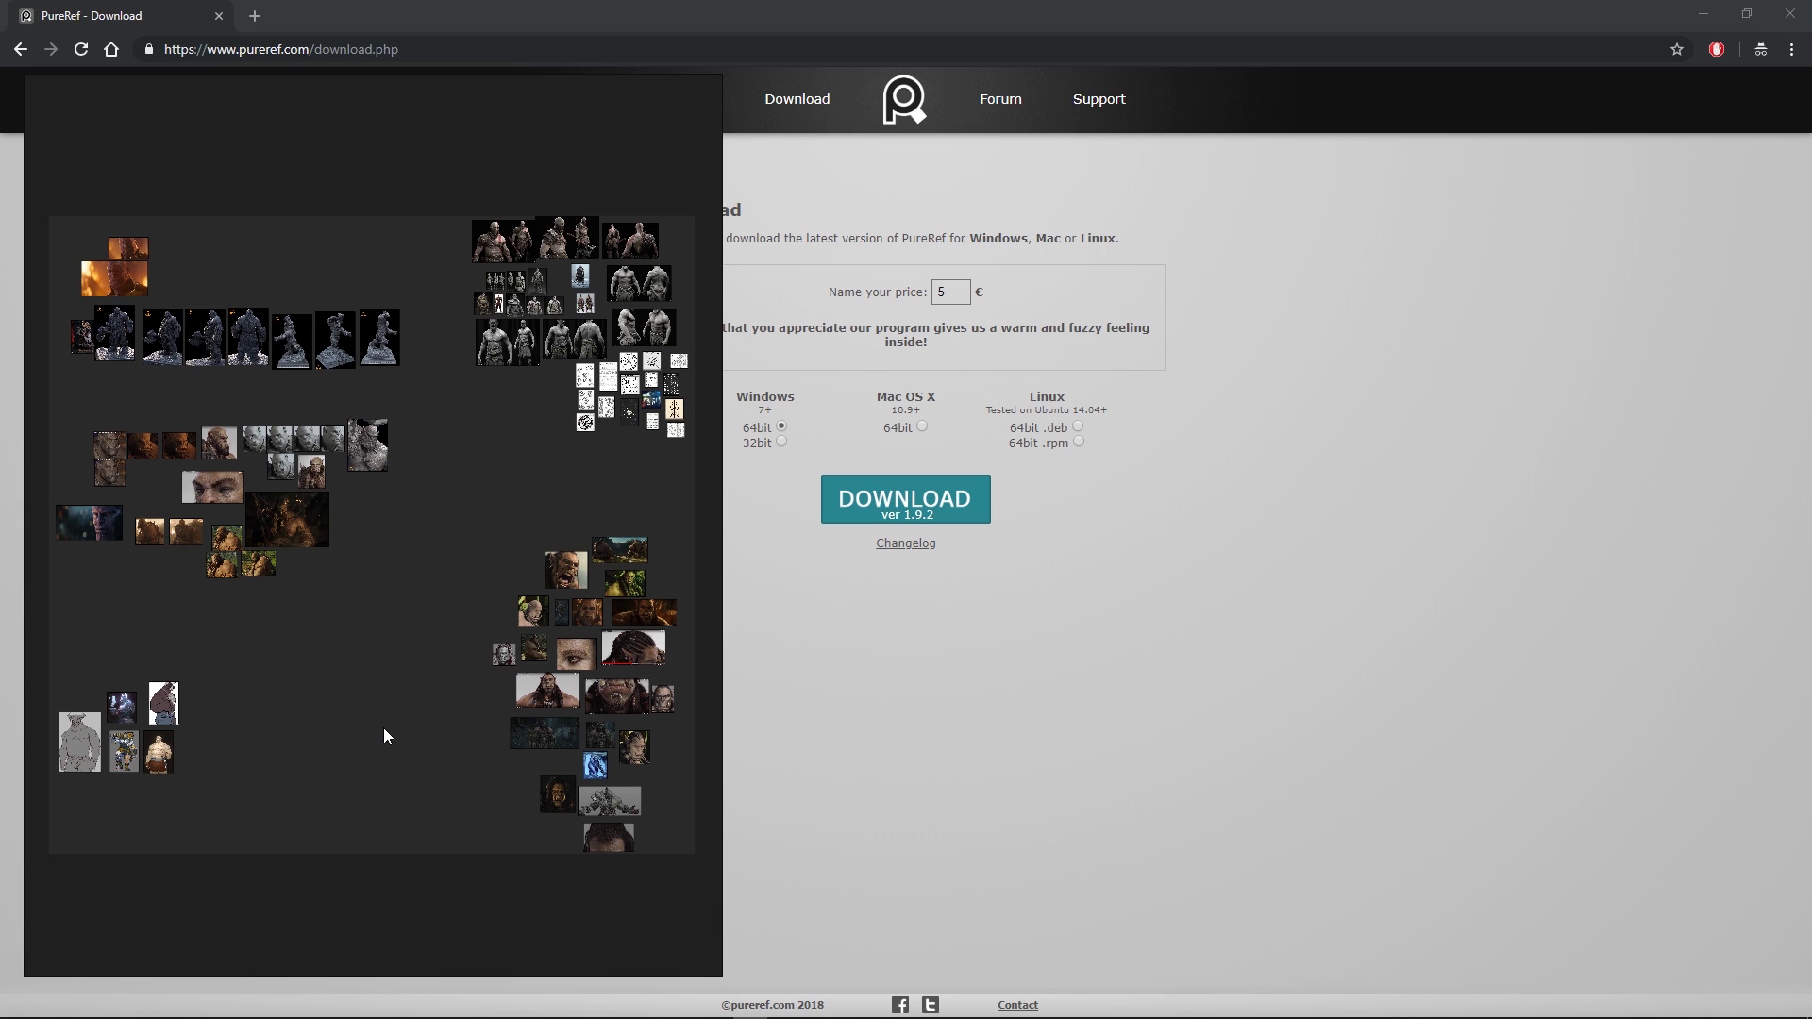
Switch to ZBrush and reduce the sculpting brush's Draw Size to 59.
key("alt+Tab")
key("Tab")
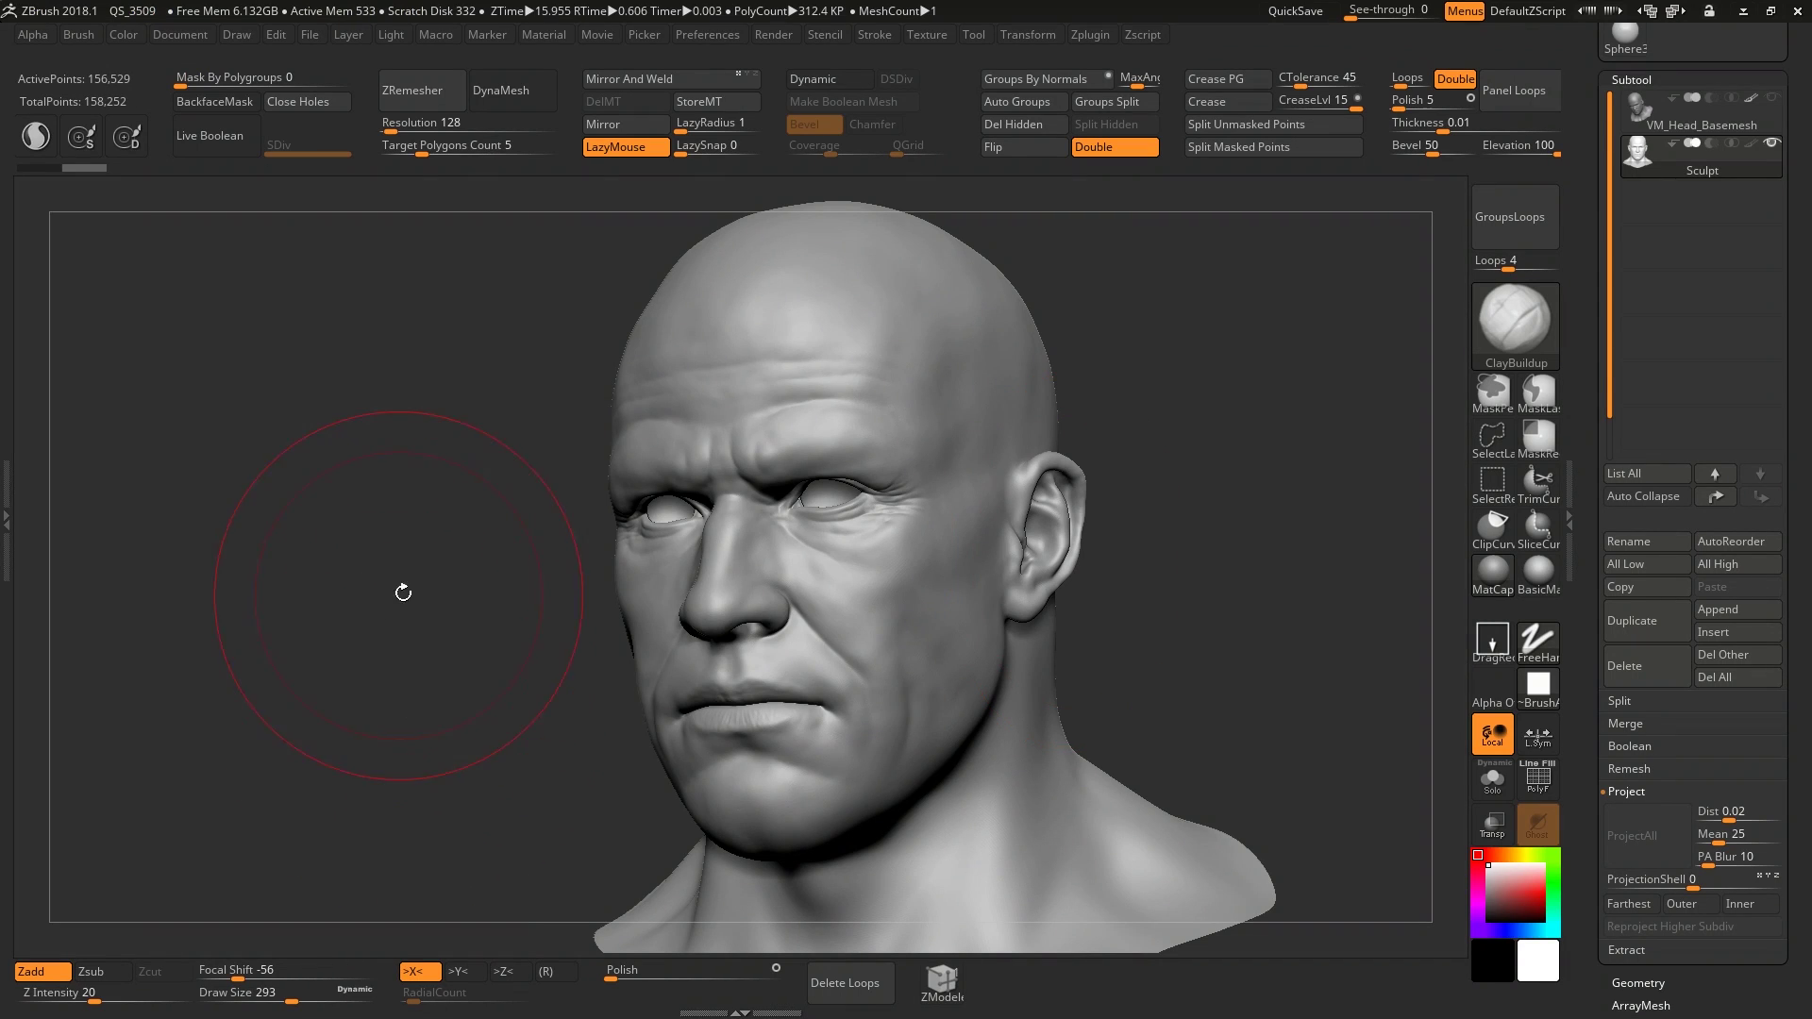
key("s")
left_click_drag(457, 643, 415, 643)
Bring the PureRef board over ZBrush and set its window mode to Always On Top.
key("alt+Tab")
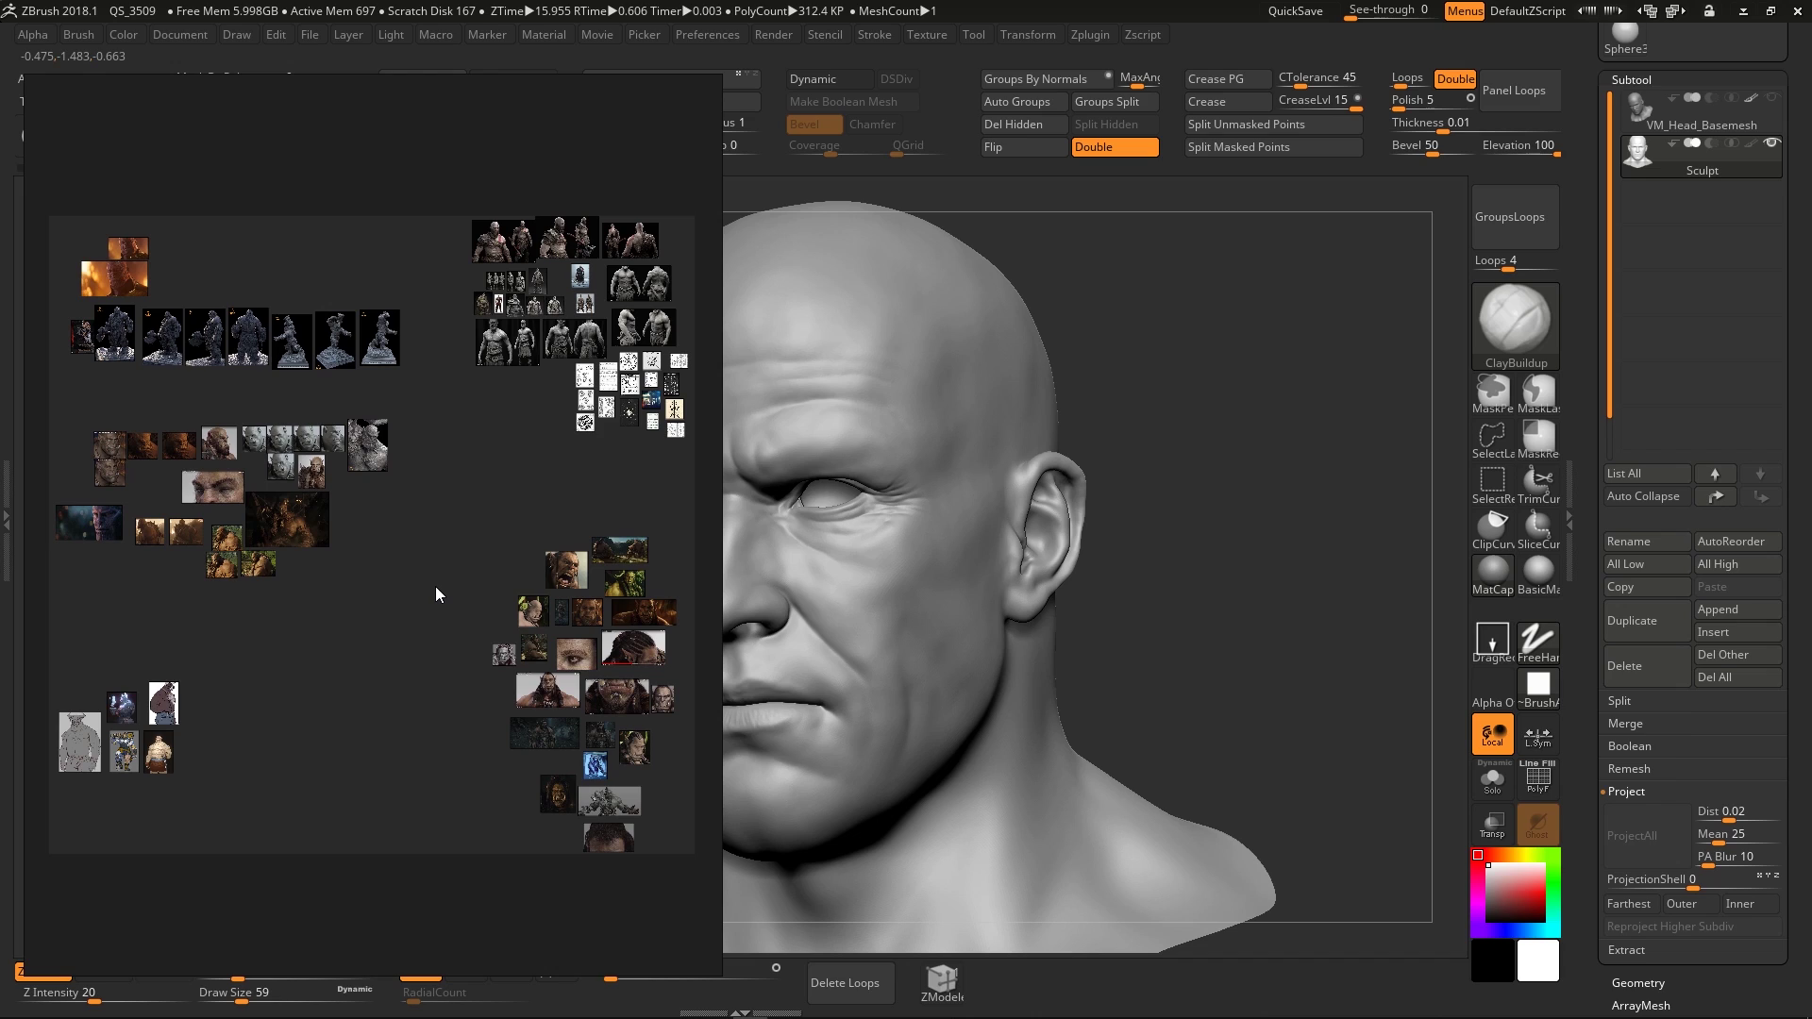
right_click(434, 586)
mouse_move(505, 837)
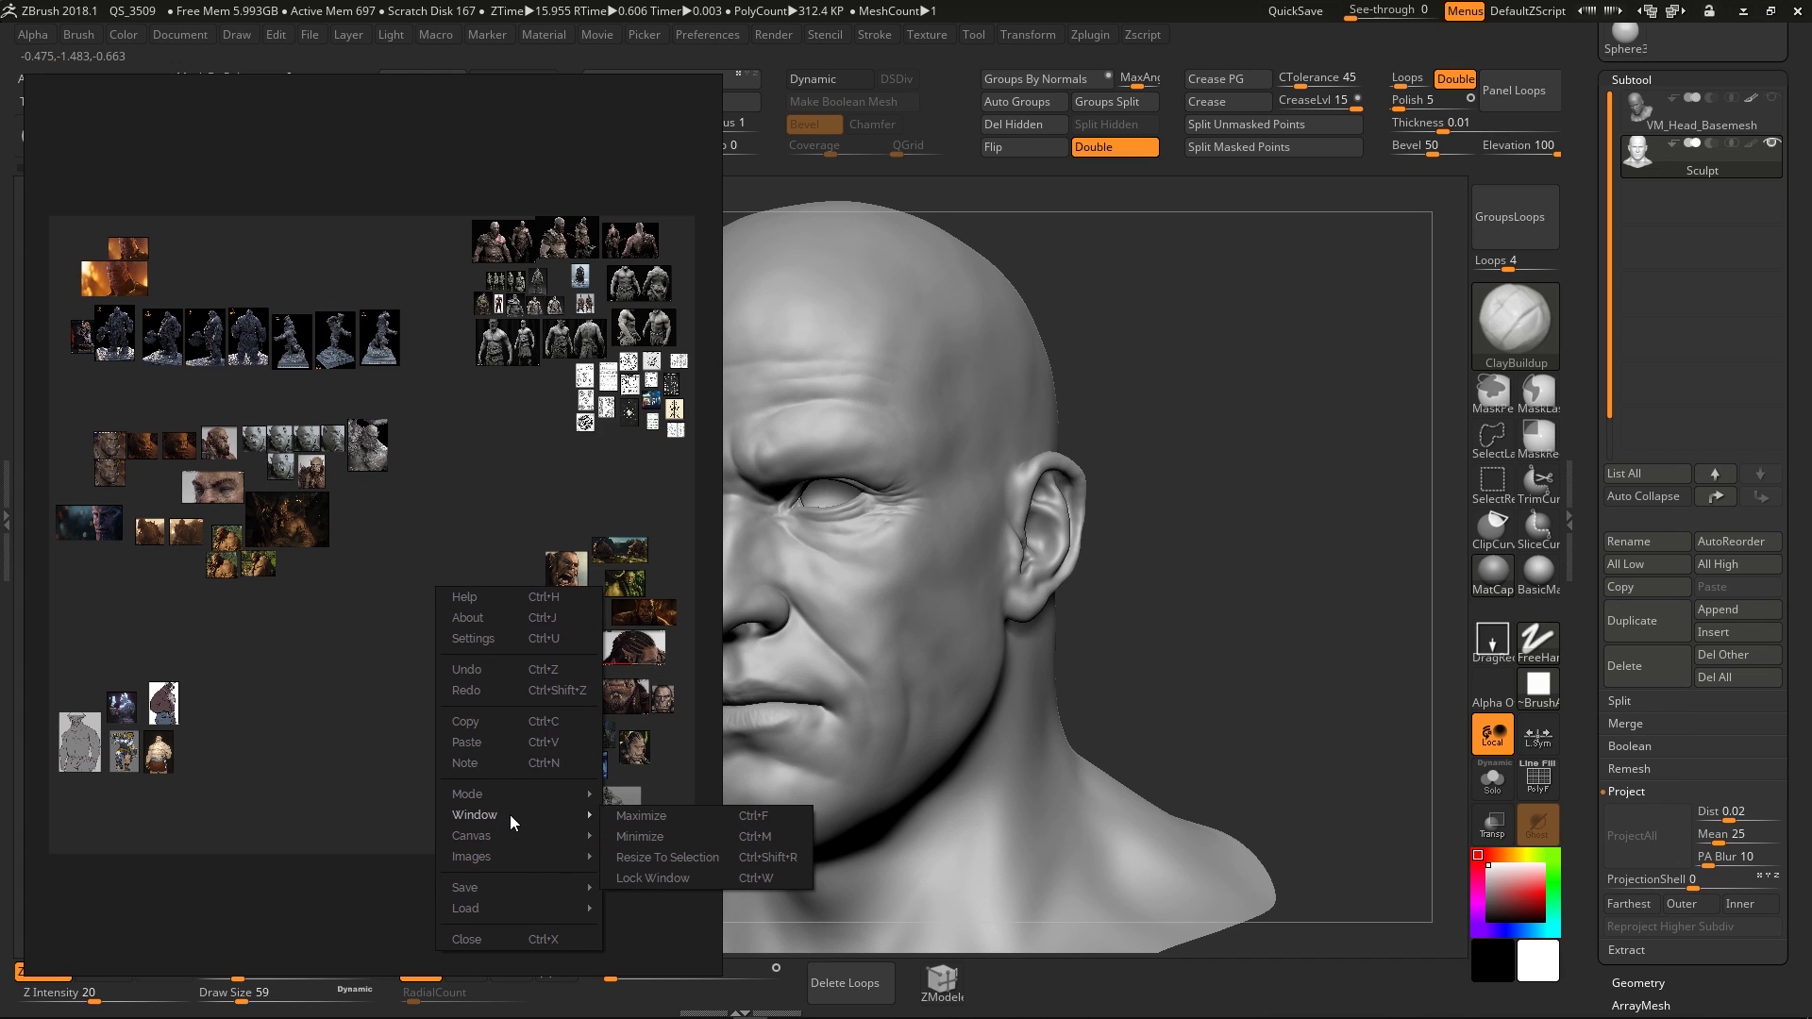
mouse_move(515, 794)
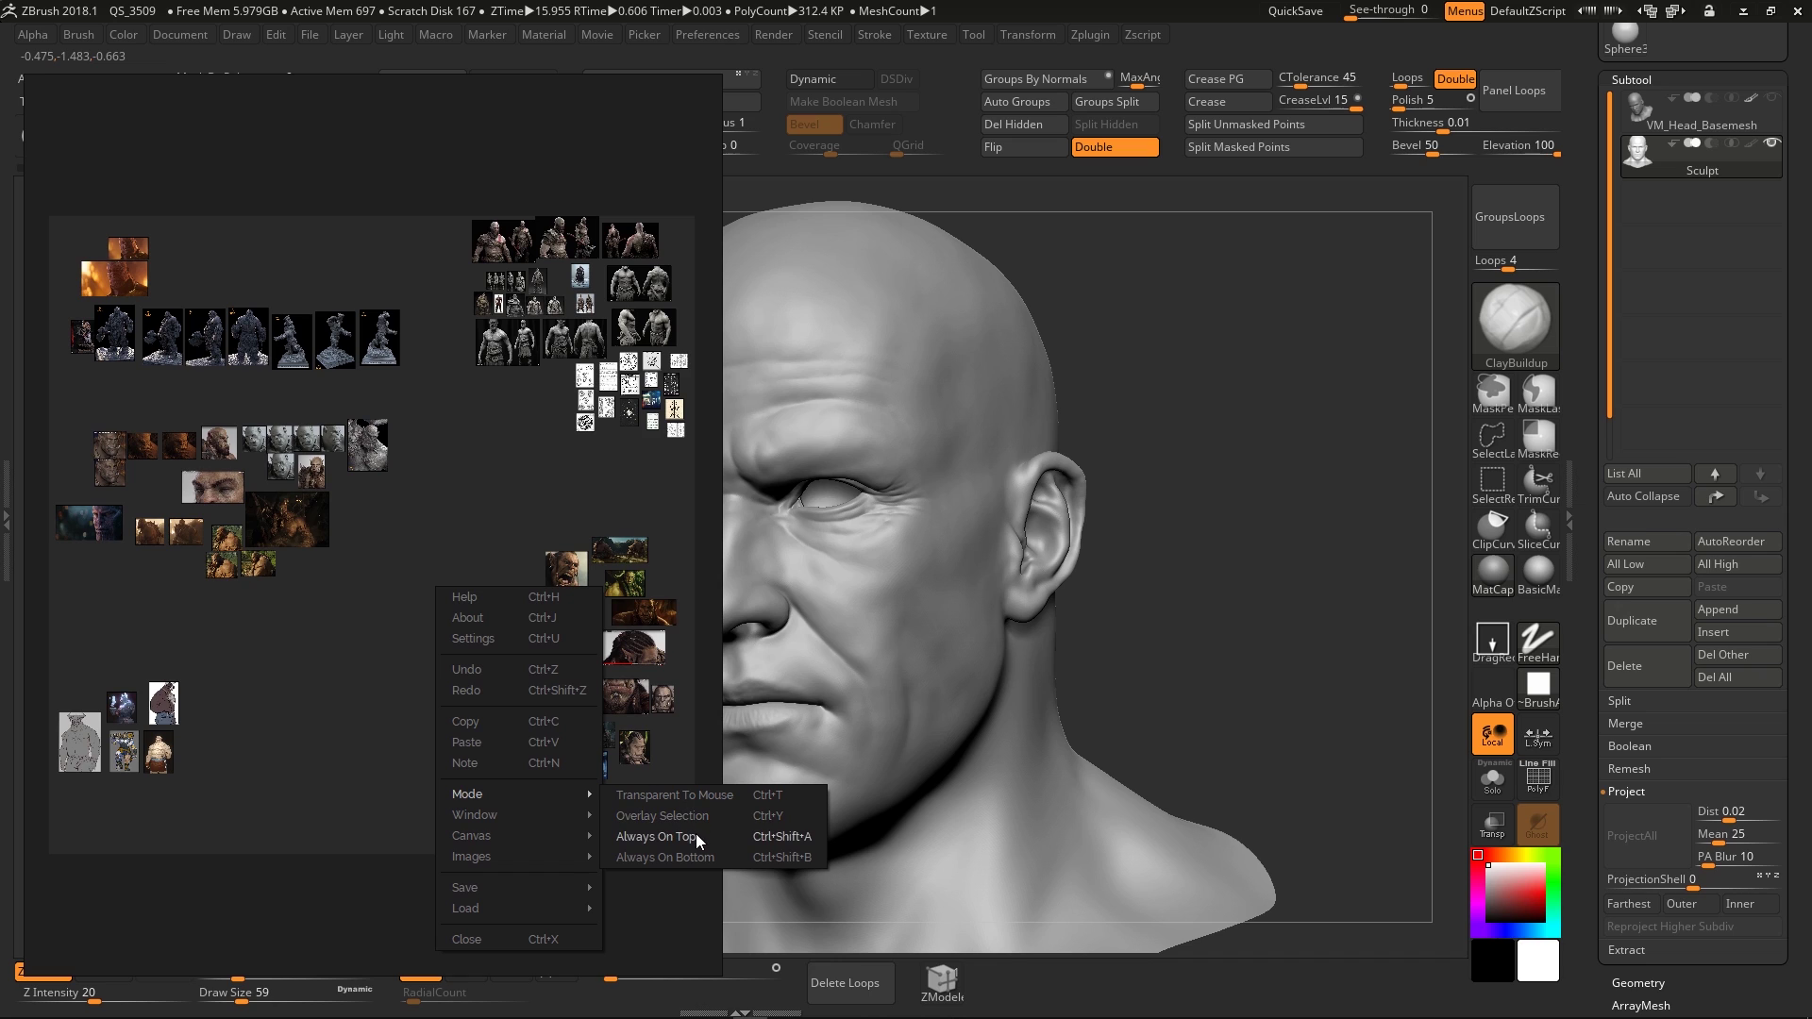
left_click(770, 836)
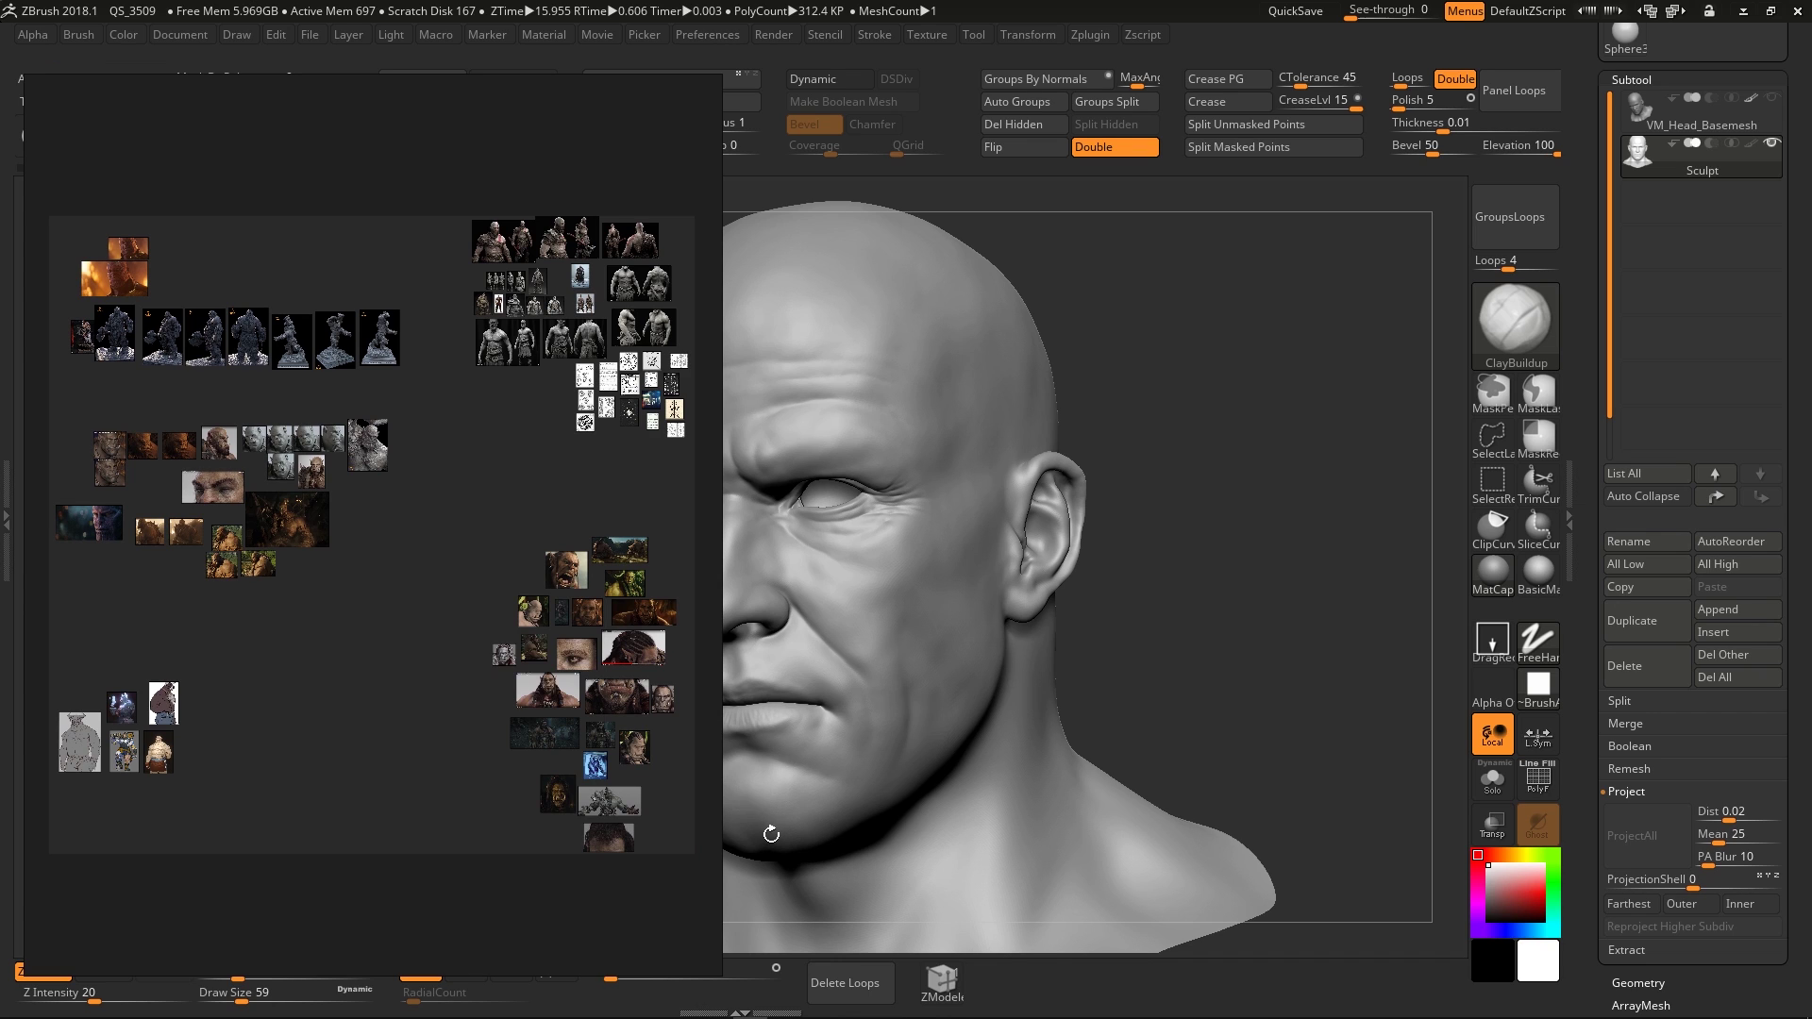
Turn the head sculpt to a three-quarter view beside the reference board and reposition the board's window slightly.
mouse_move(1197, 544)
left_mouse_down()
mouse_move(1160, 553)
mouse_move(1248, 583)
left_mouse_up()
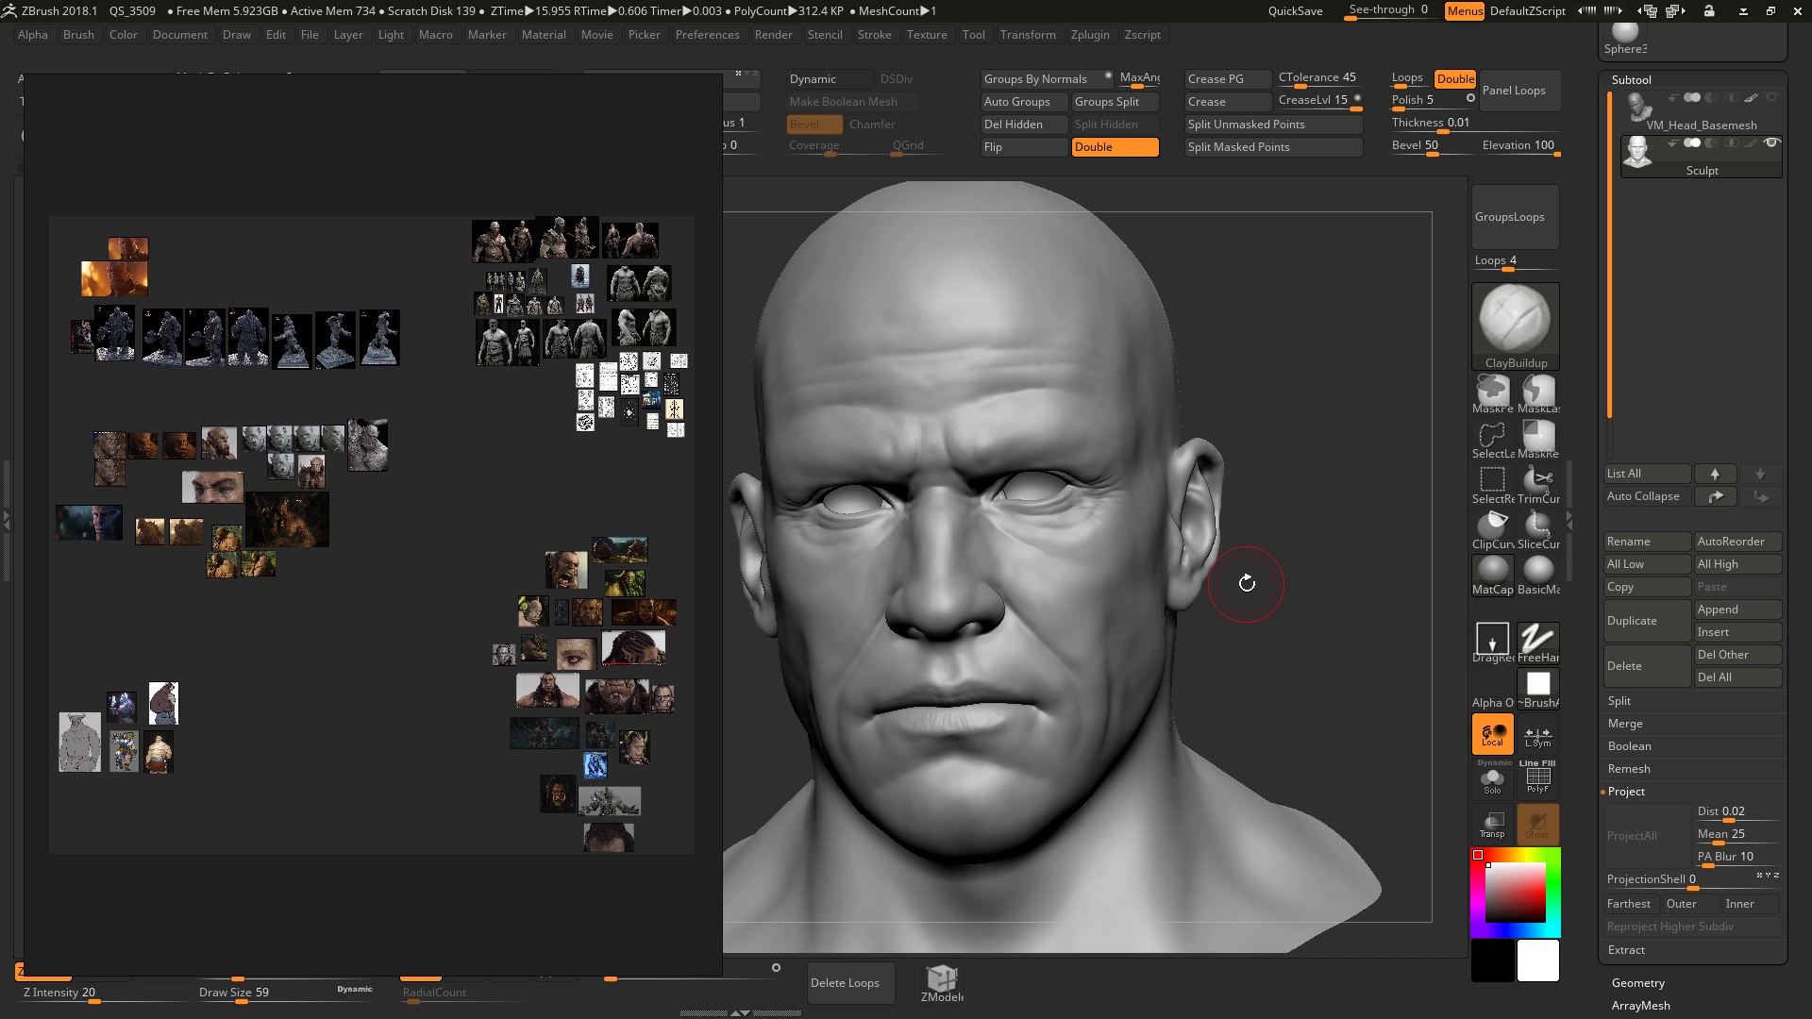
mouse_move(1114, 600)
right_mouse_down("ctrl")
mouse_move(1100, 549)
mouse_move(1122, 555)
mouse_move(1097, 562)
right_mouse_up("ctrl")
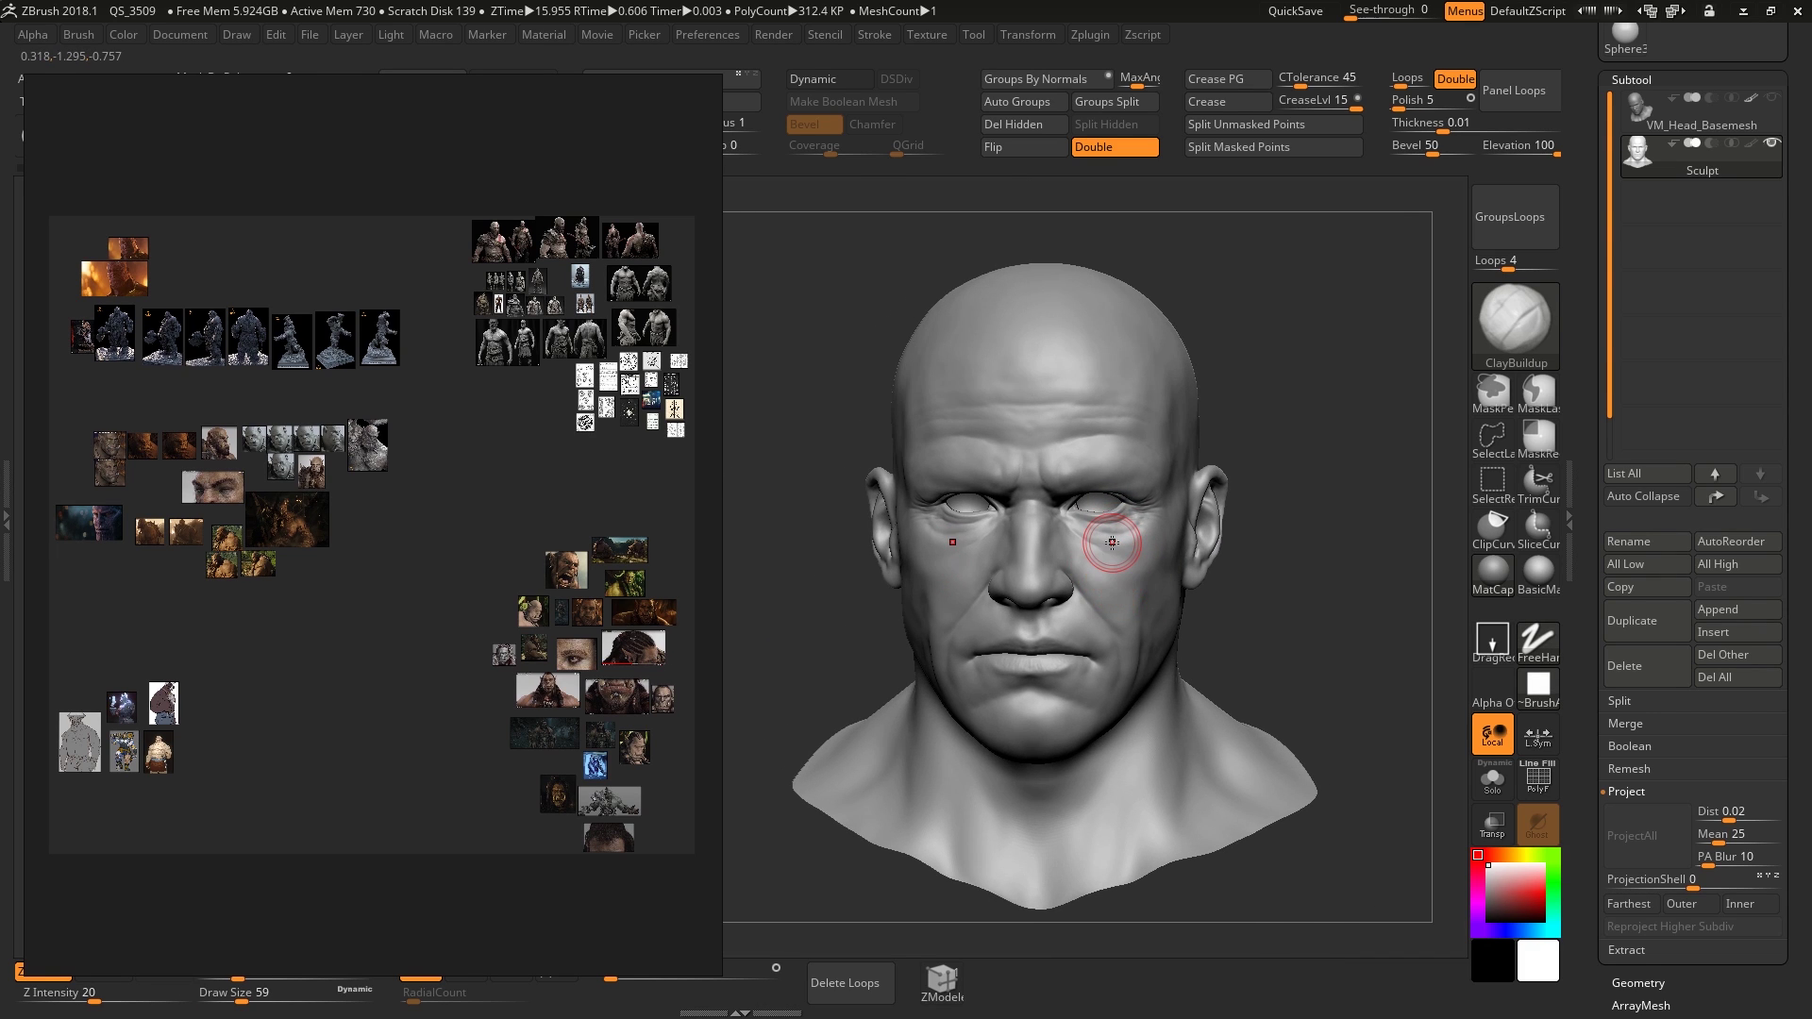
right_click_drag(1060, 586, 1027, 584)
right_click_drag(1026, 585, 1034, 638, "ctrl")
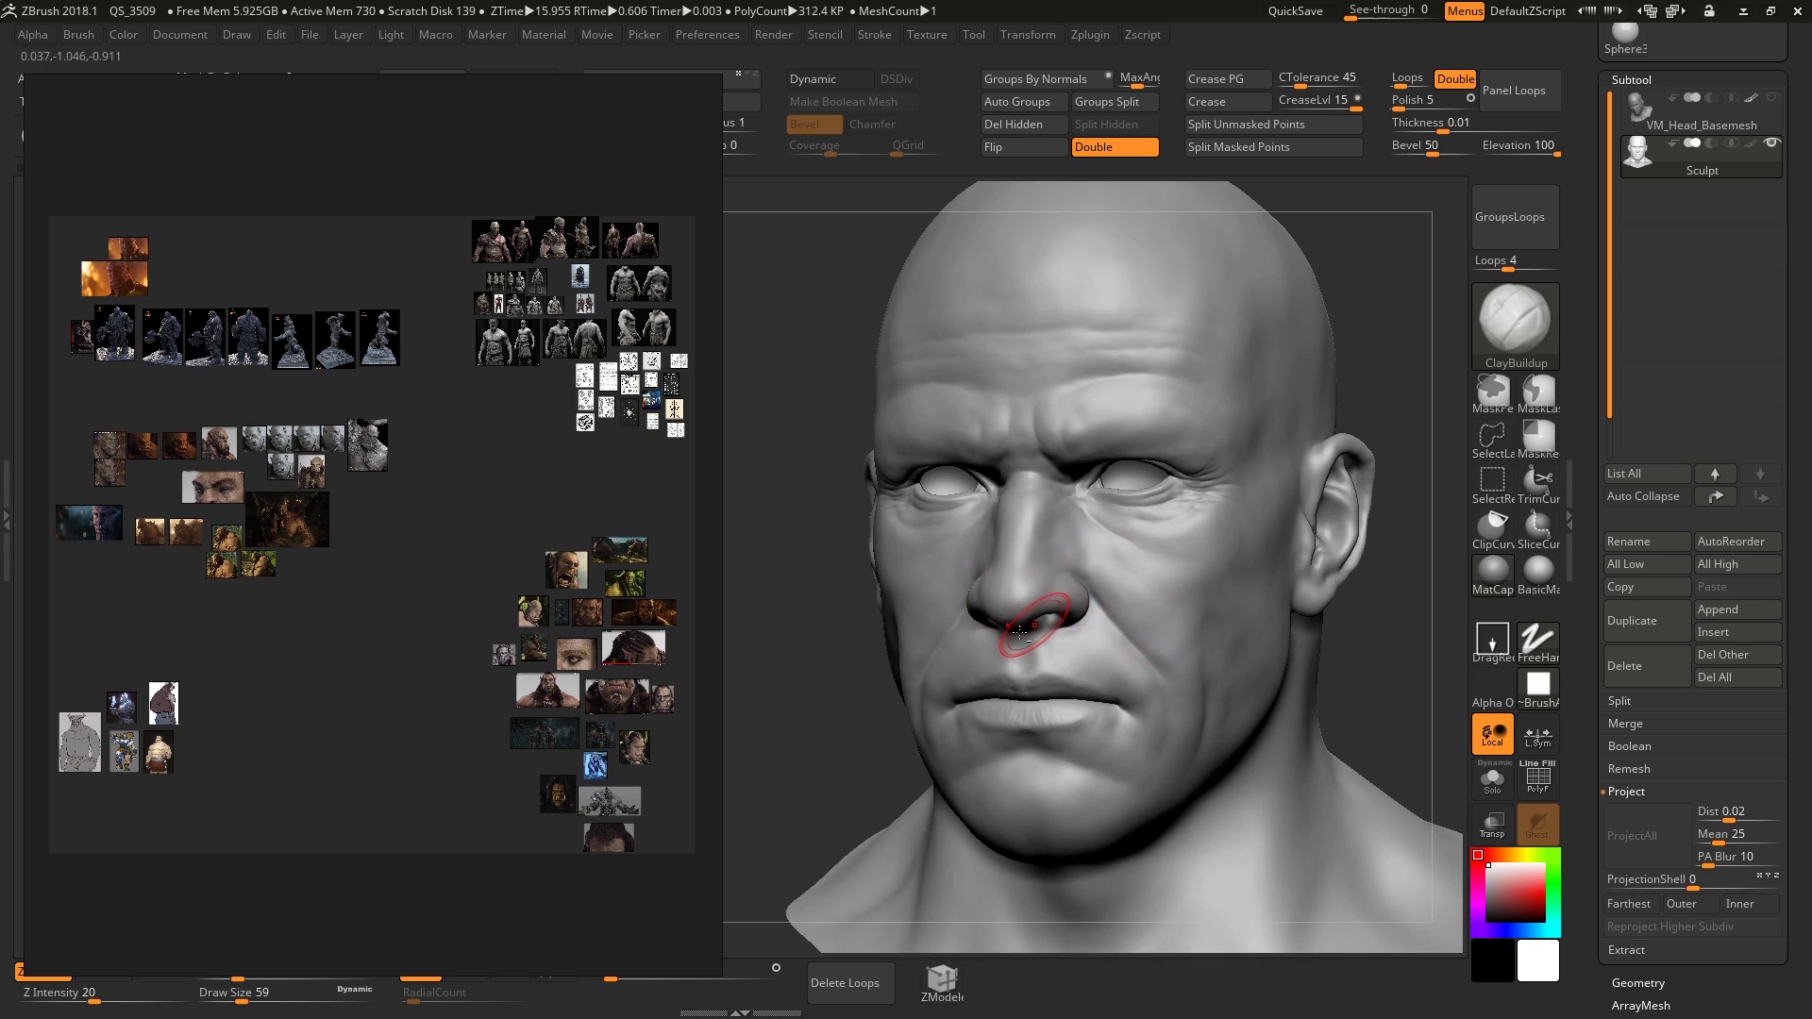
mouse_move(440, 515)
middle_mouse_down()
mouse_move(467, 507)
mouse_move(429, 512)
middle_mouse_up()
mouse_move(459, 487)
right_mouse_down()
mouse_move(511, 610)
mouse_move(456, 545)
mouse_move(456, 505)
right_mouse_up()
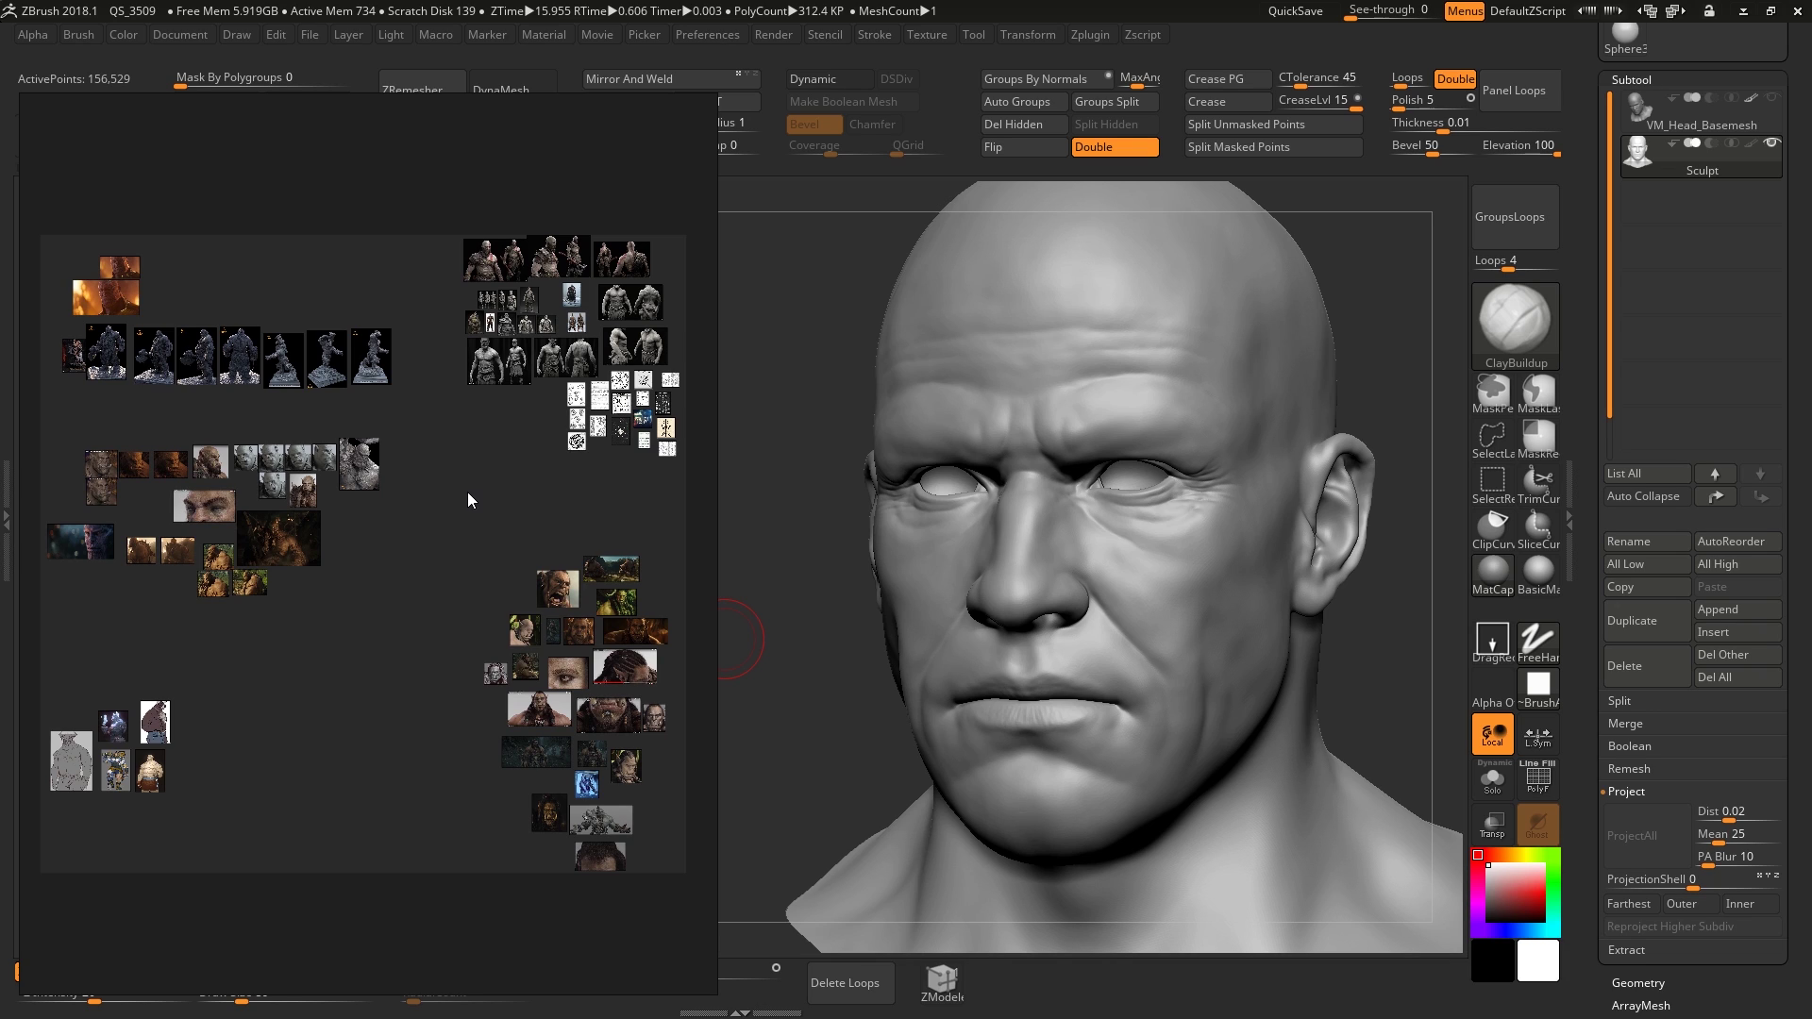
Review the Actions and Controls key bindings in the PureRef settings, with the search filter cleared.
right_click(469, 492)
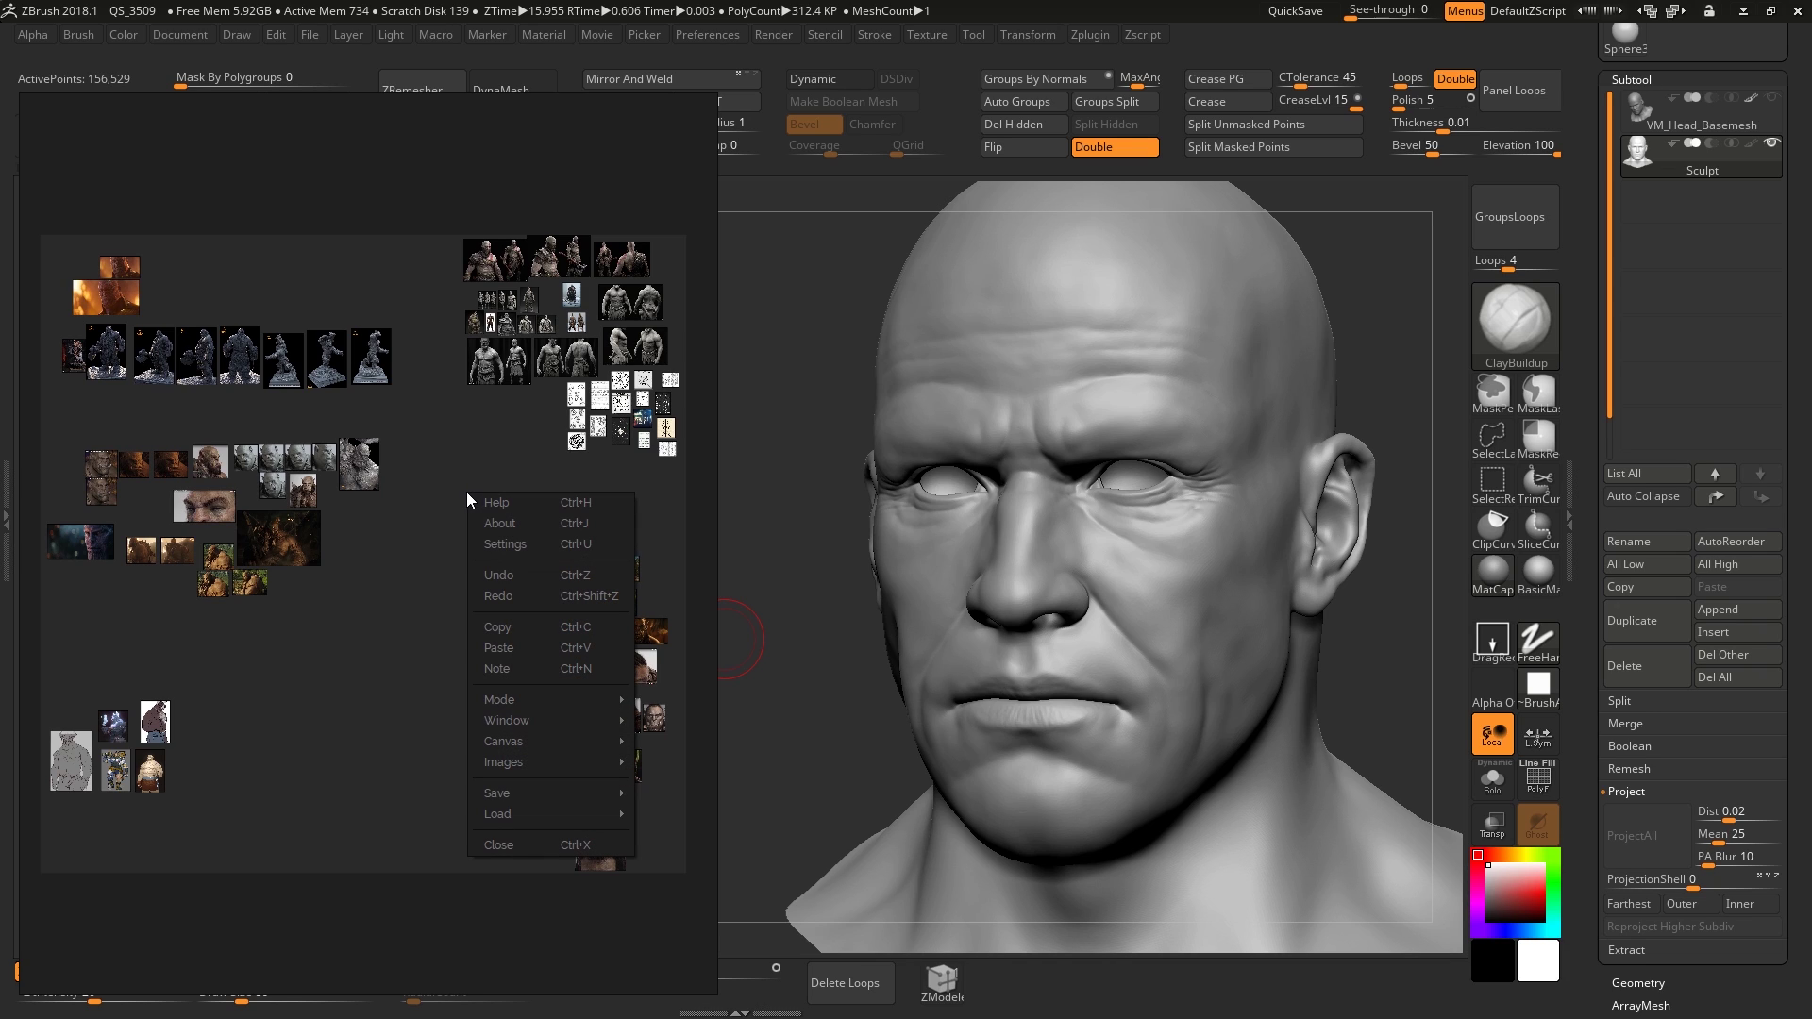
left_click(511, 549)
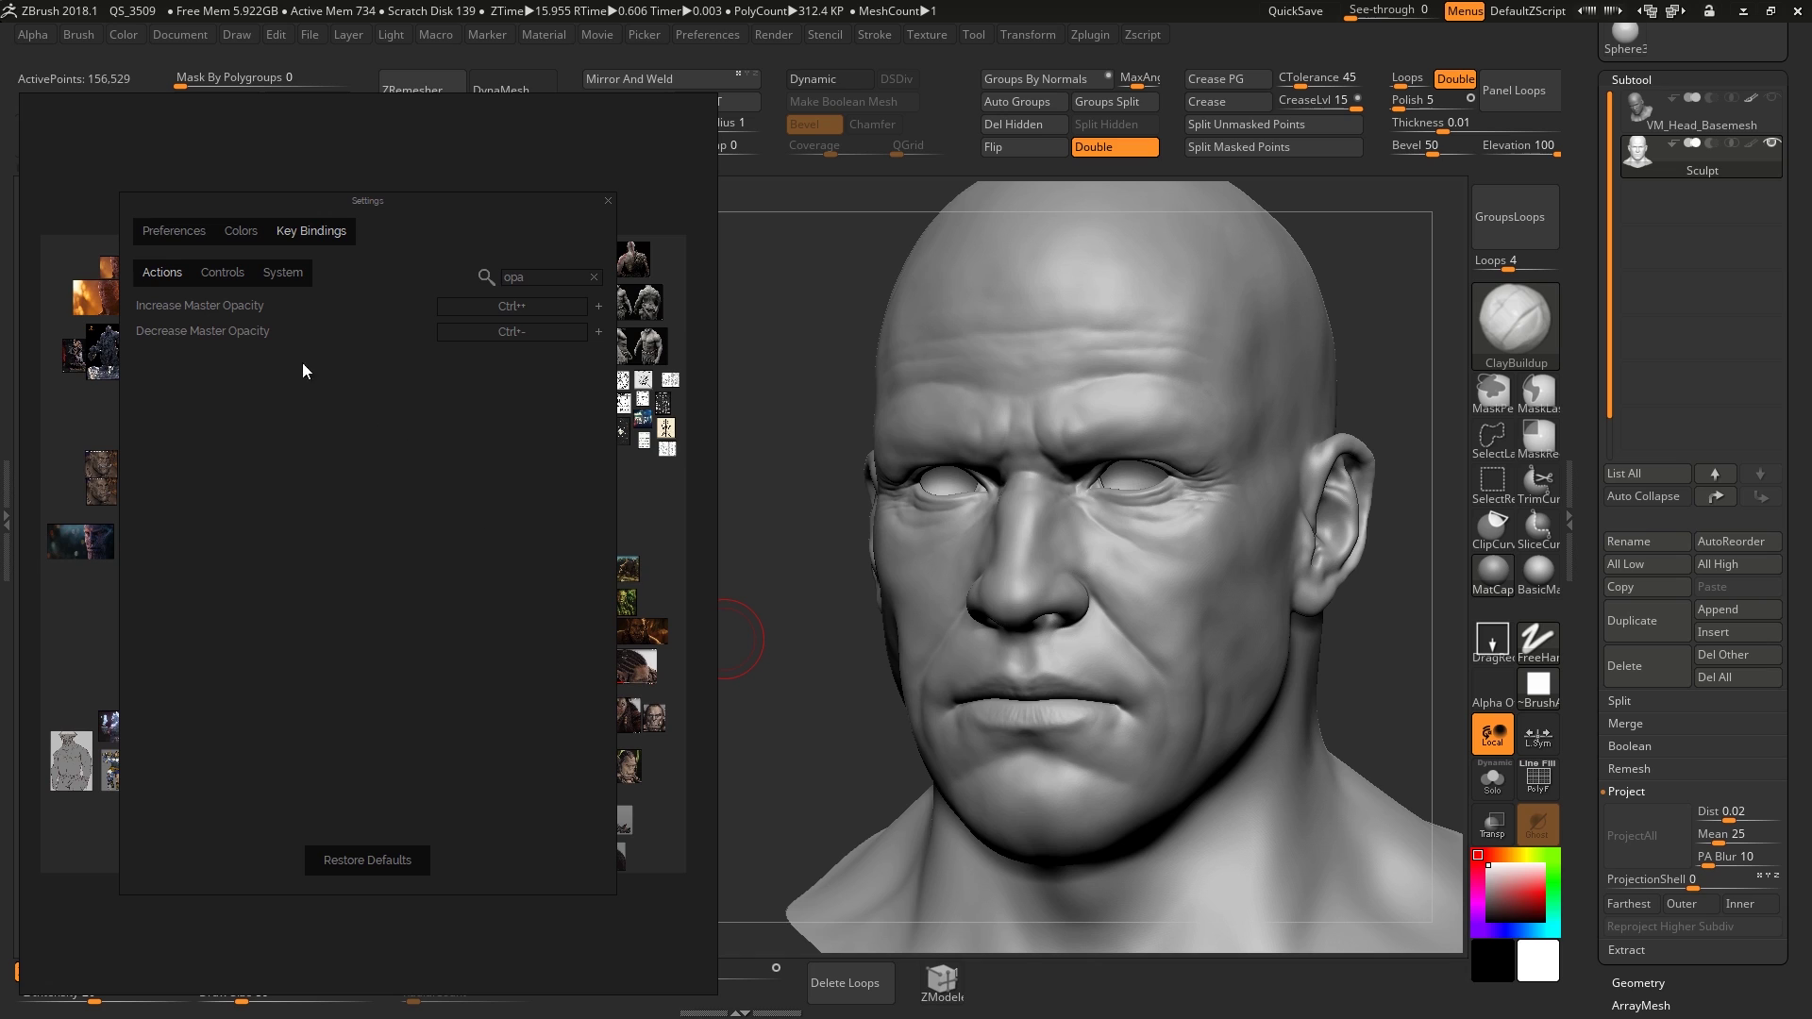
left_click(593, 278)
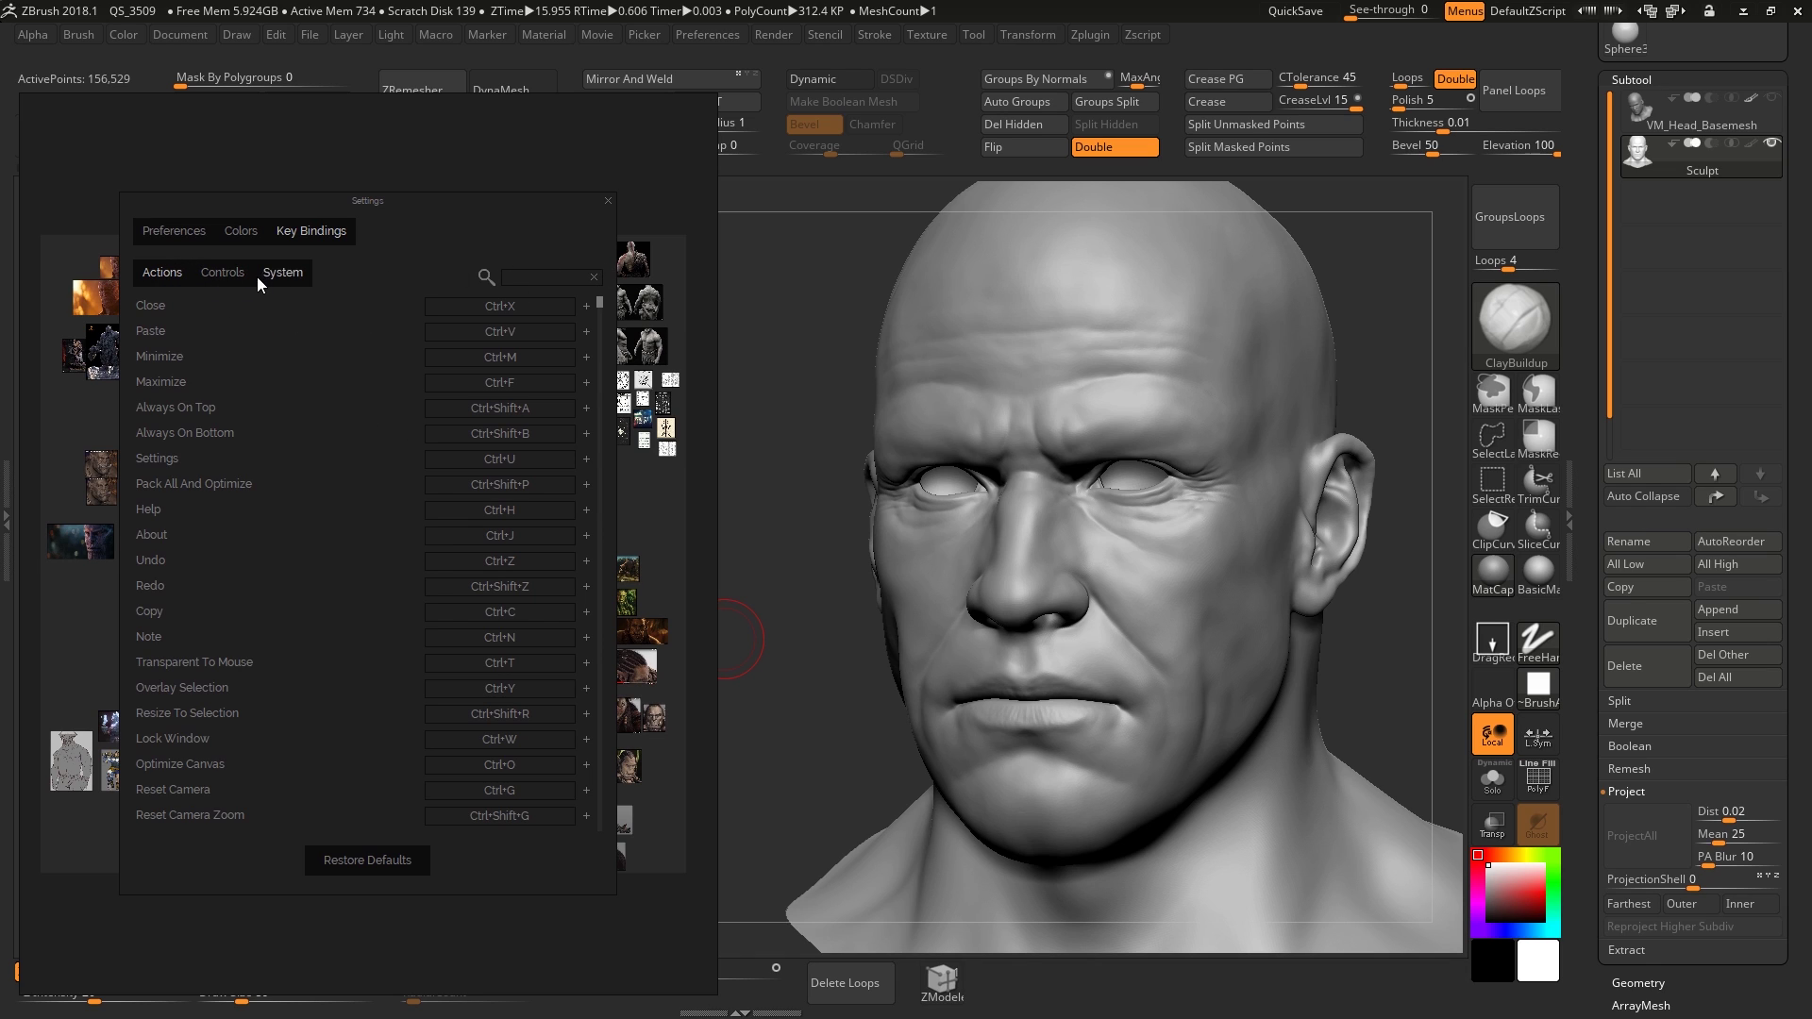
left_click(221, 276)
left_click(174, 275)
left_click_drag(600, 304, 621, 810)
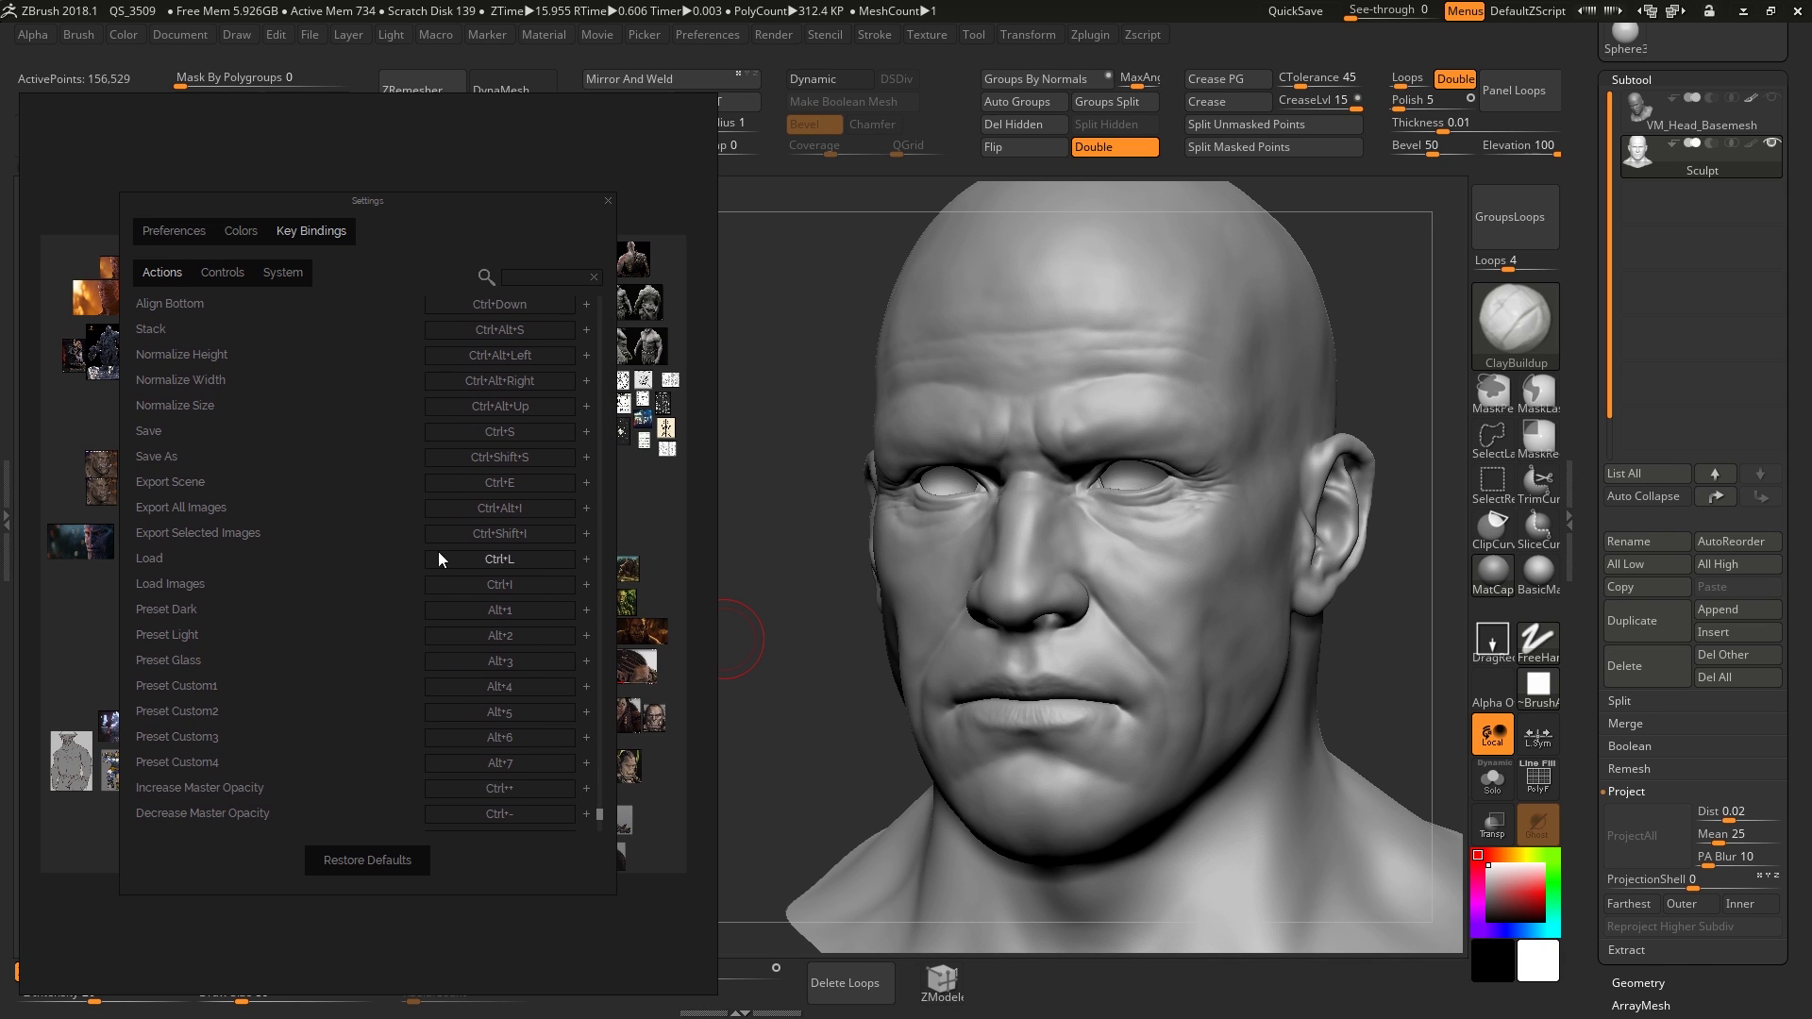
left_click(221, 270)
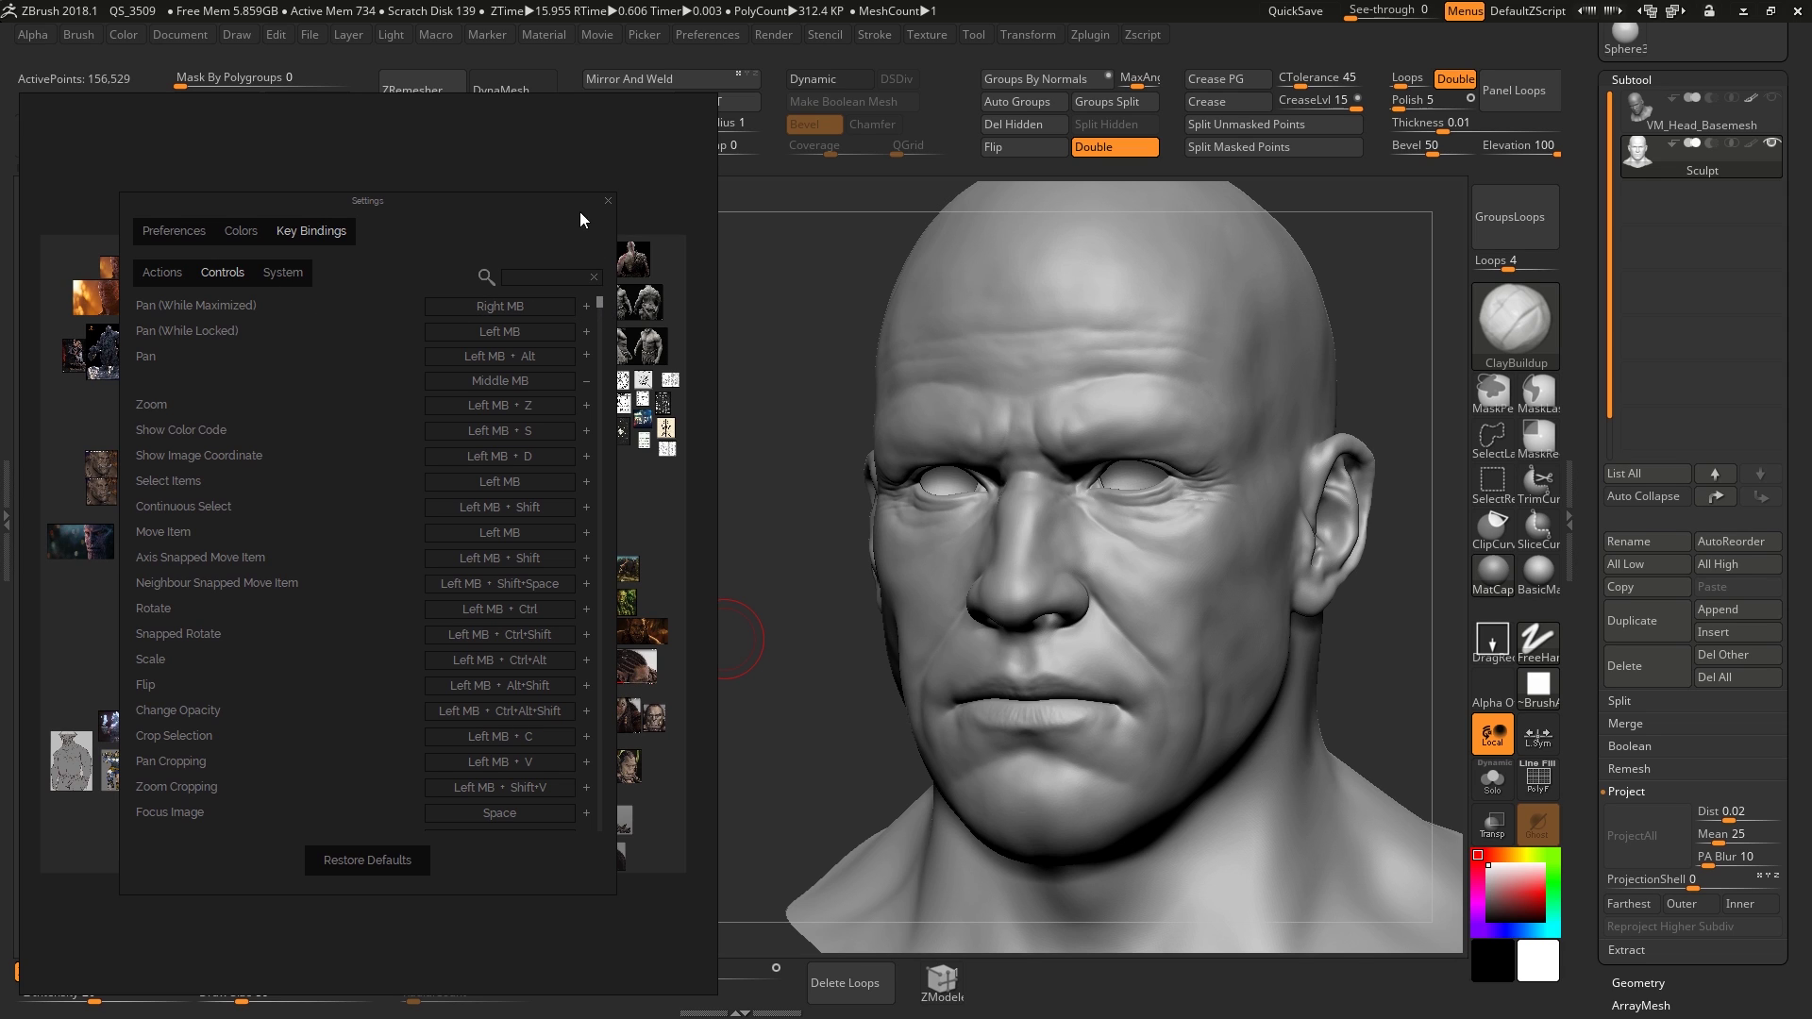
left_click(607, 200)
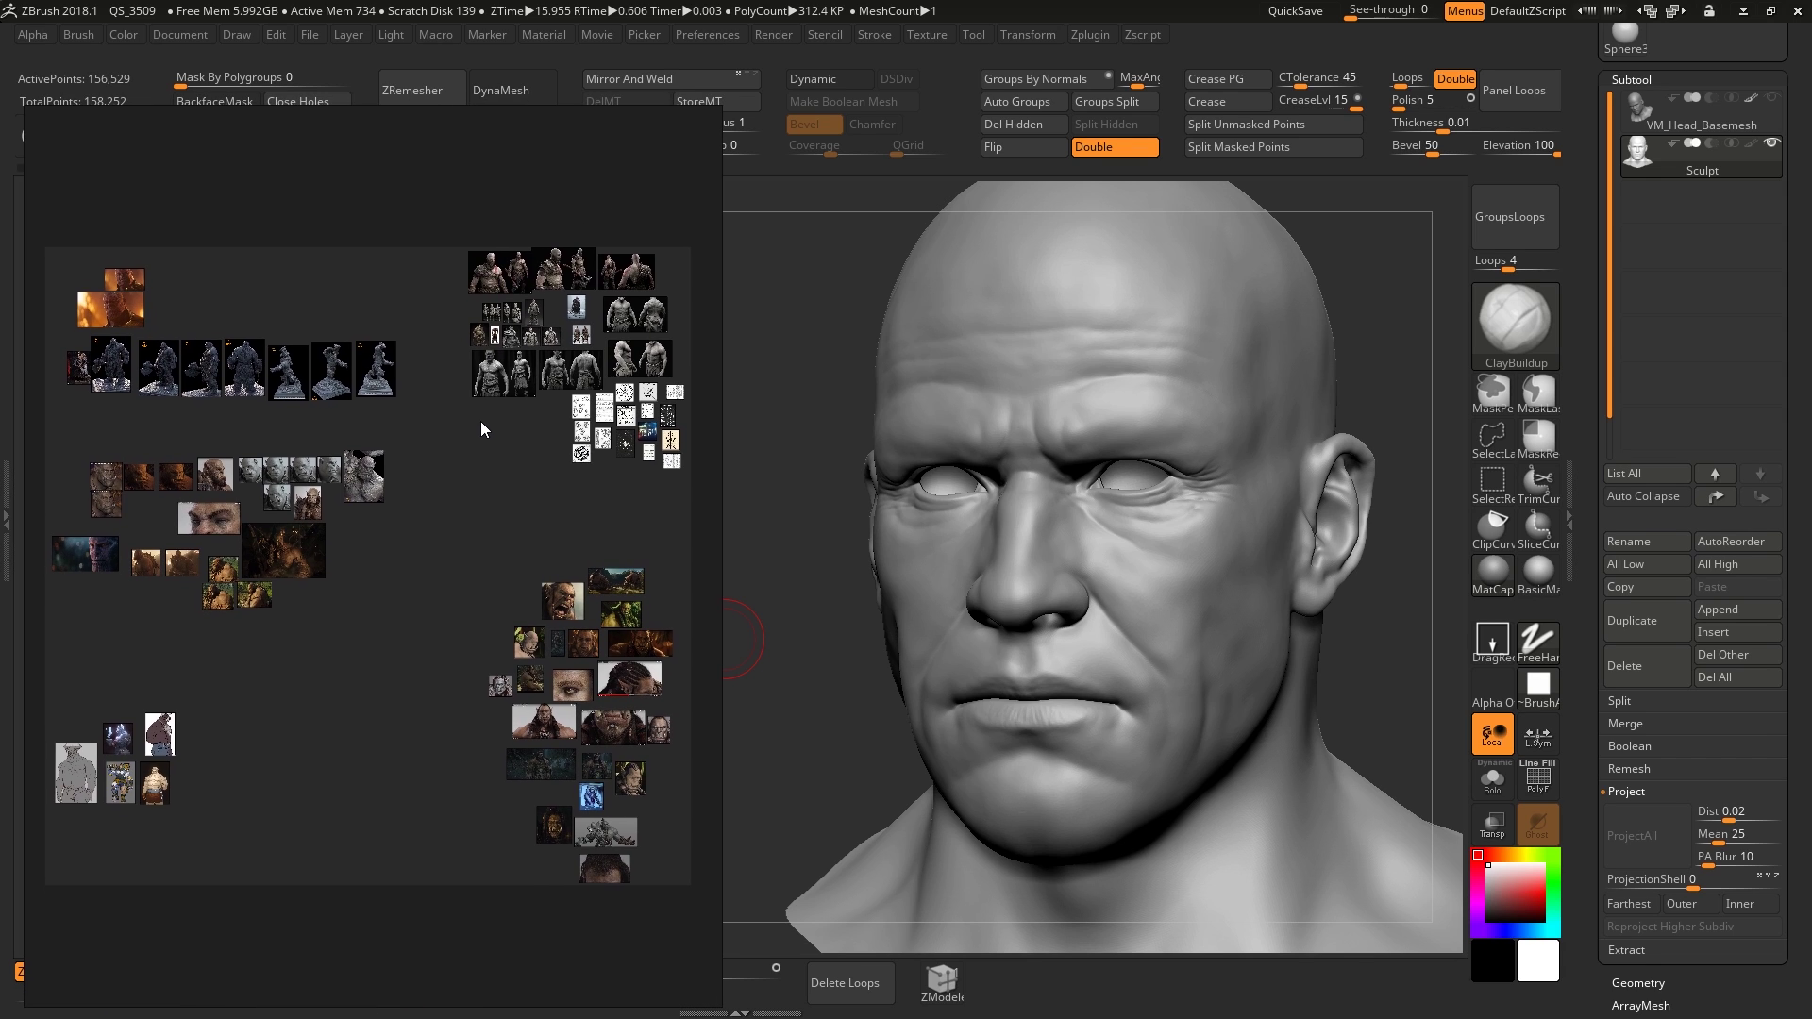
Examine the orc bust and orc face references up close, then compare them with the whole board.
mouse_move(468, 464)
middle_mouse_down()
mouse_move(451, 443)
mouse_move(480, 440)
mouse_move(395, 419)
mouse_move(483, 444)
middle_mouse_up()
scroll(417, 468, "up", 8)
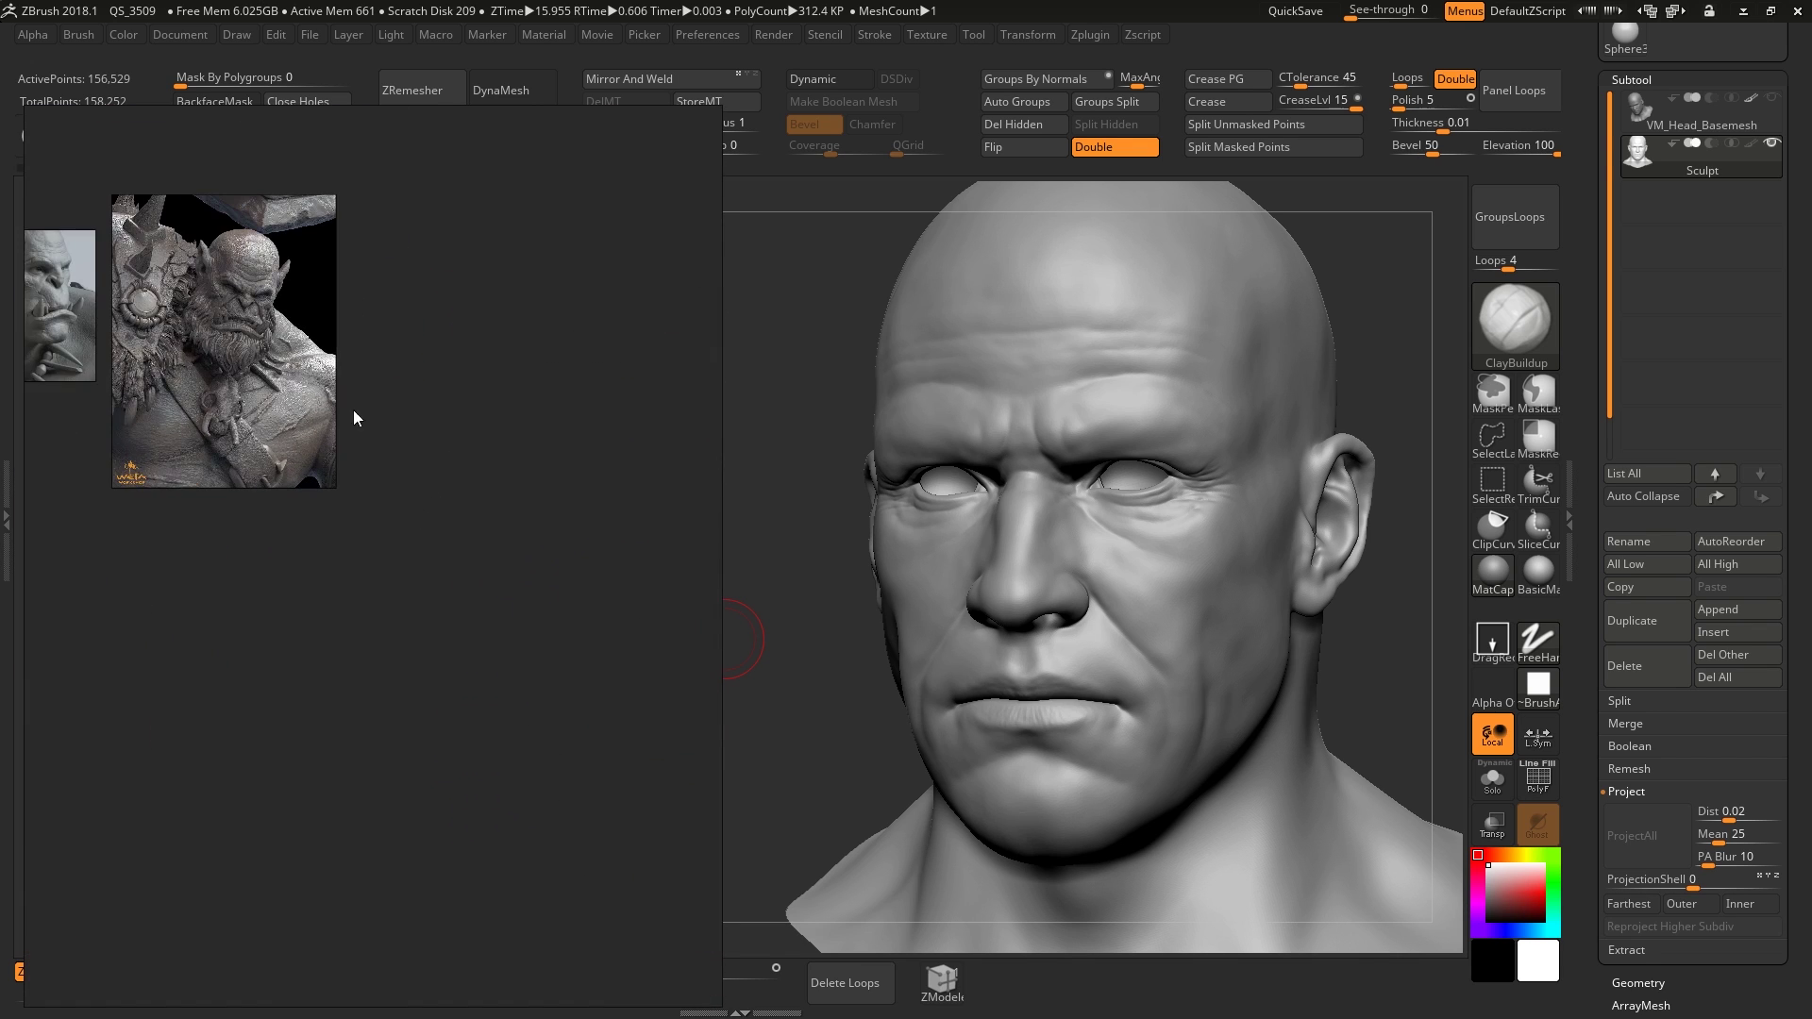
scroll(353, 409, "up", 4)
middle_click_drag(352, 409, 531, 585)
middle_click_drag(360, 504, 537, 632)
middle_click_drag(285, 573, 710, 610)
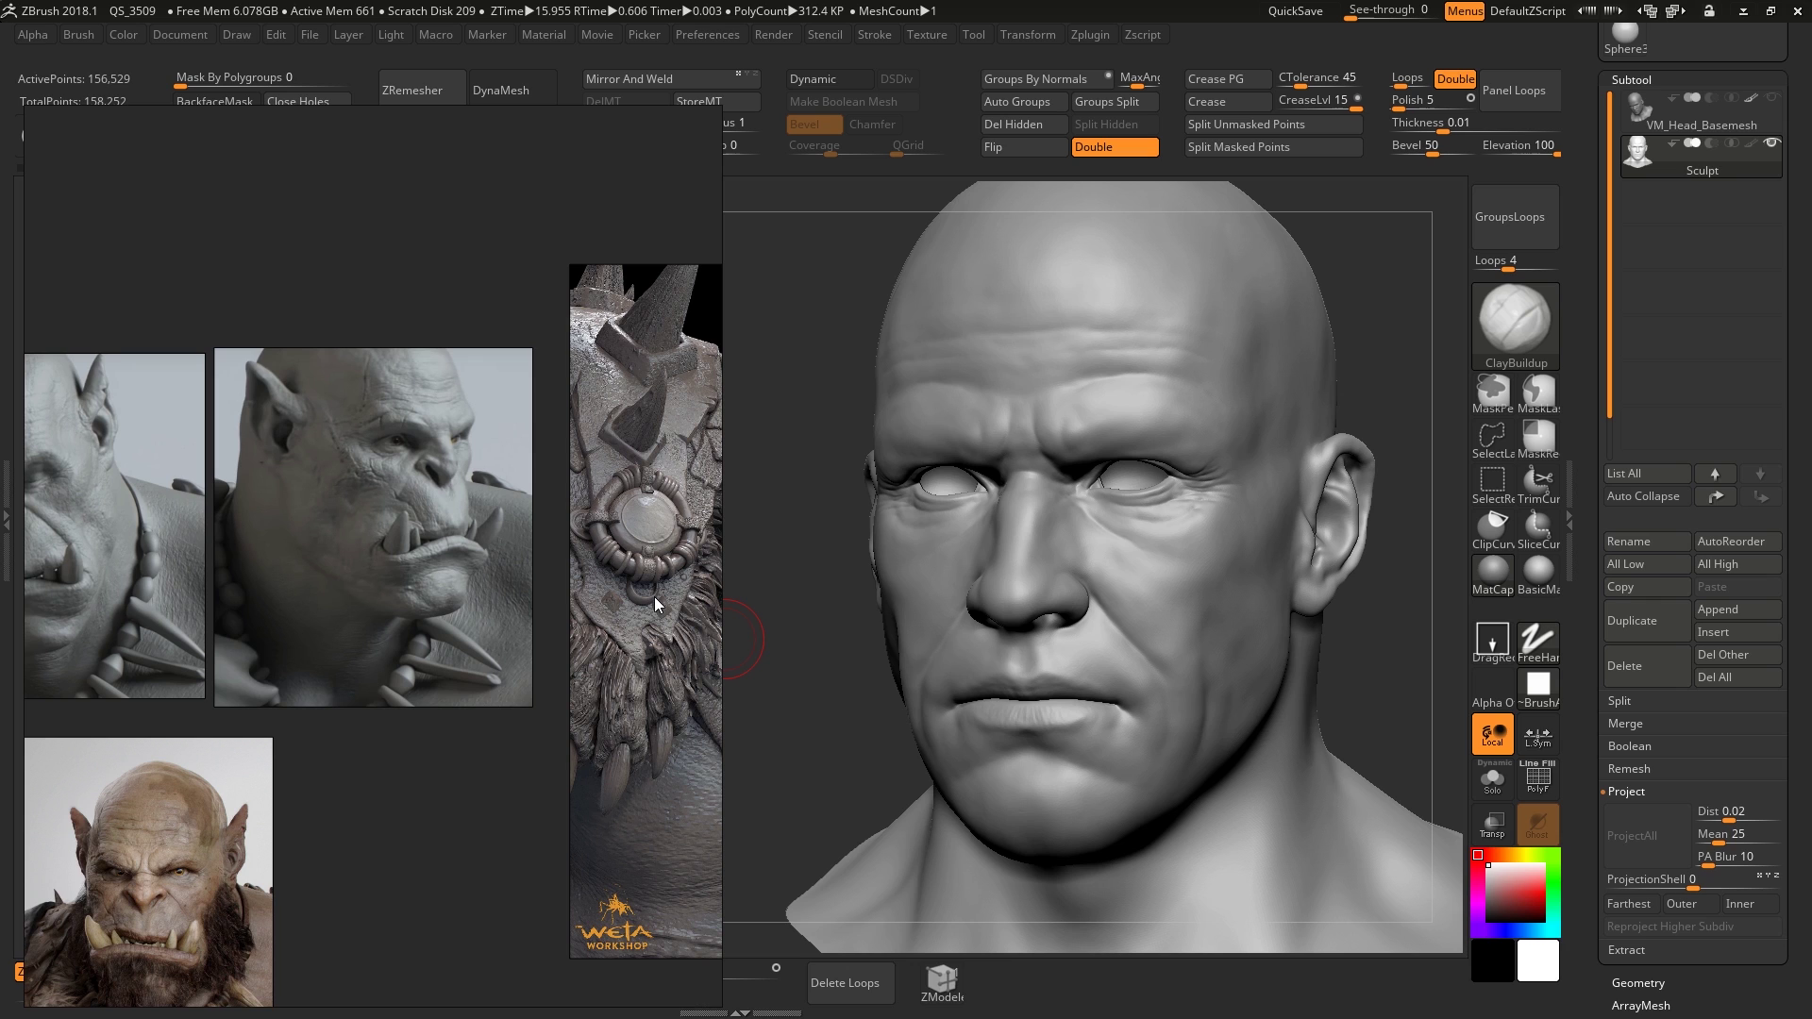
scroll(661, 596, "down", 5)
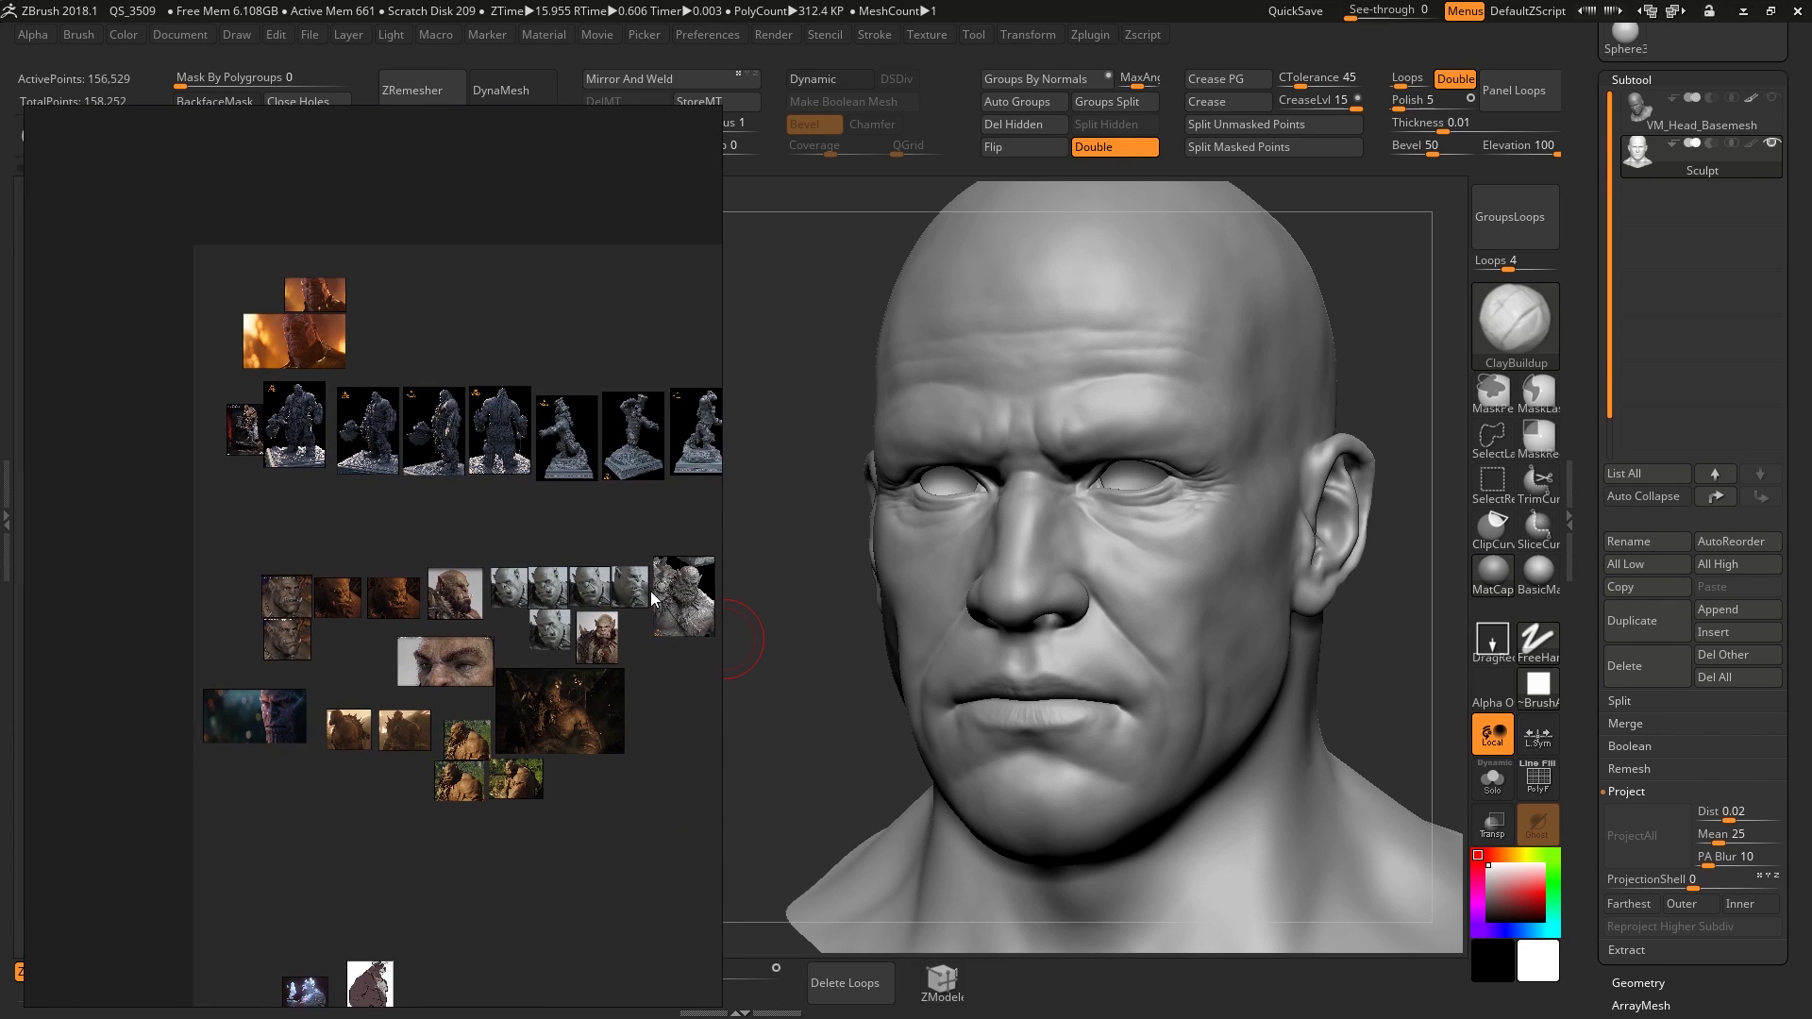
scroll(651, 590, "up", 6)
scroll(636, 596, "down", 5)
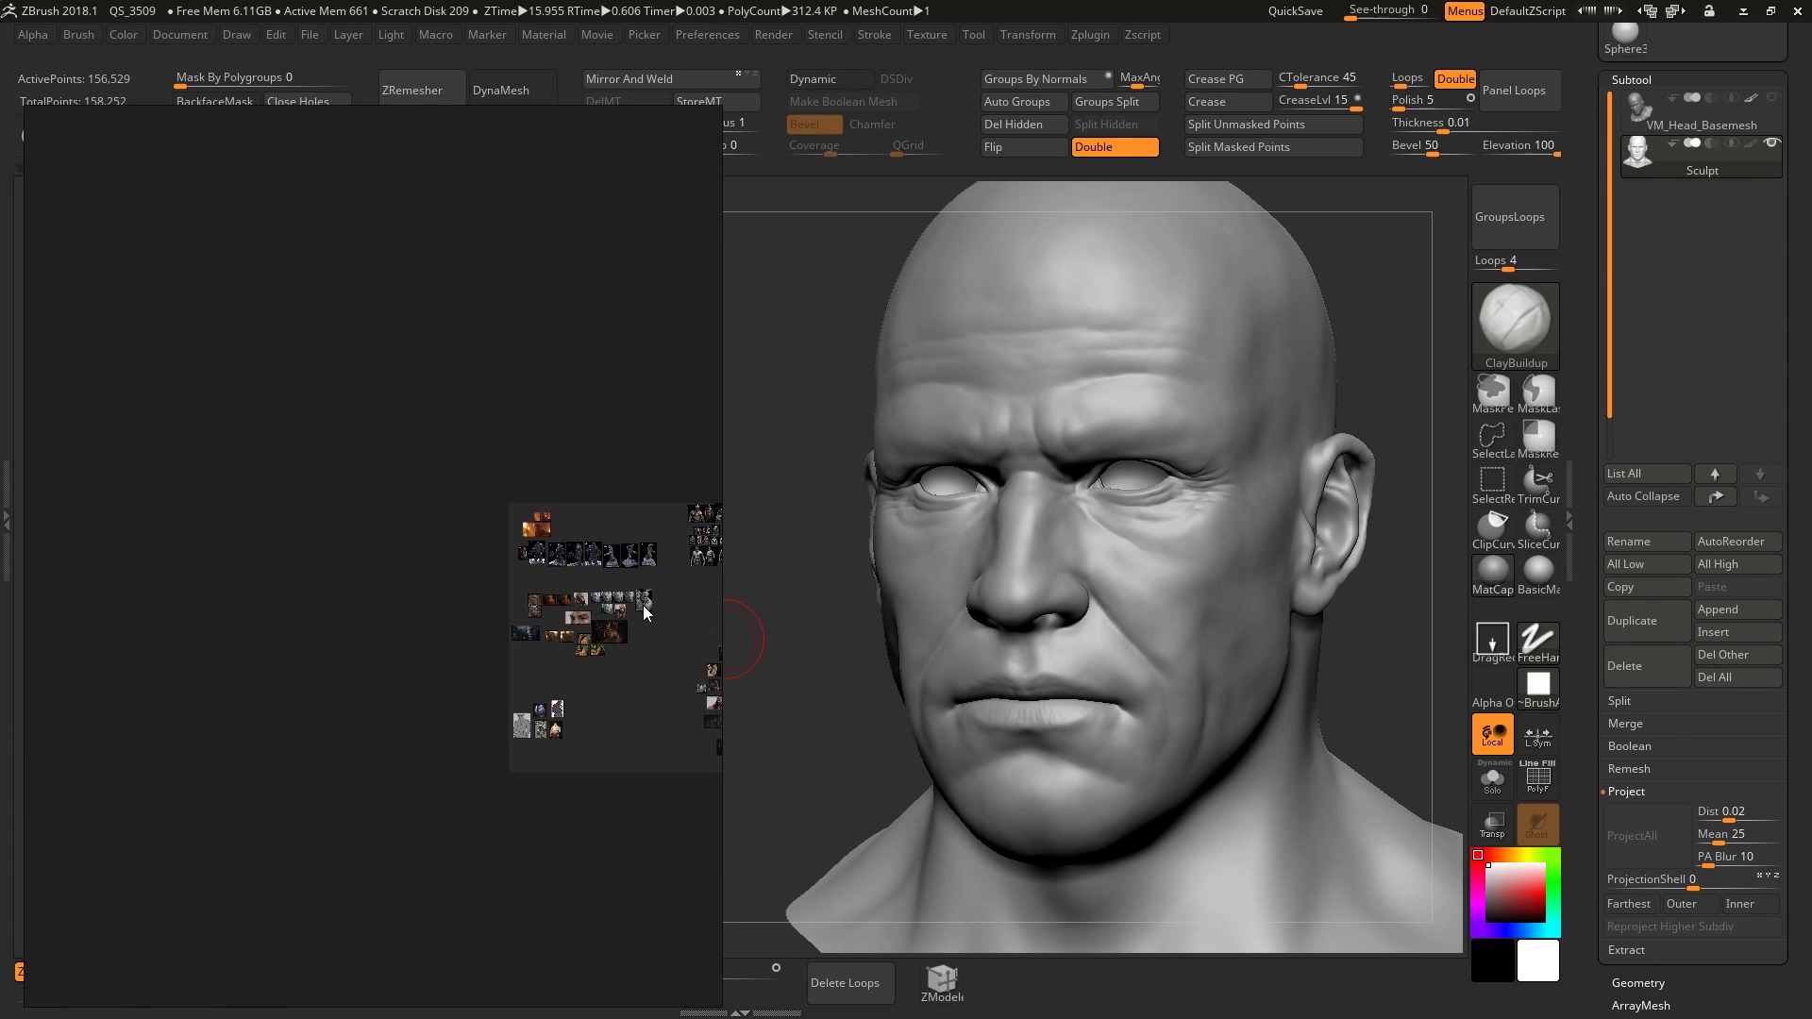
scroll(640, 611, "up", 5)
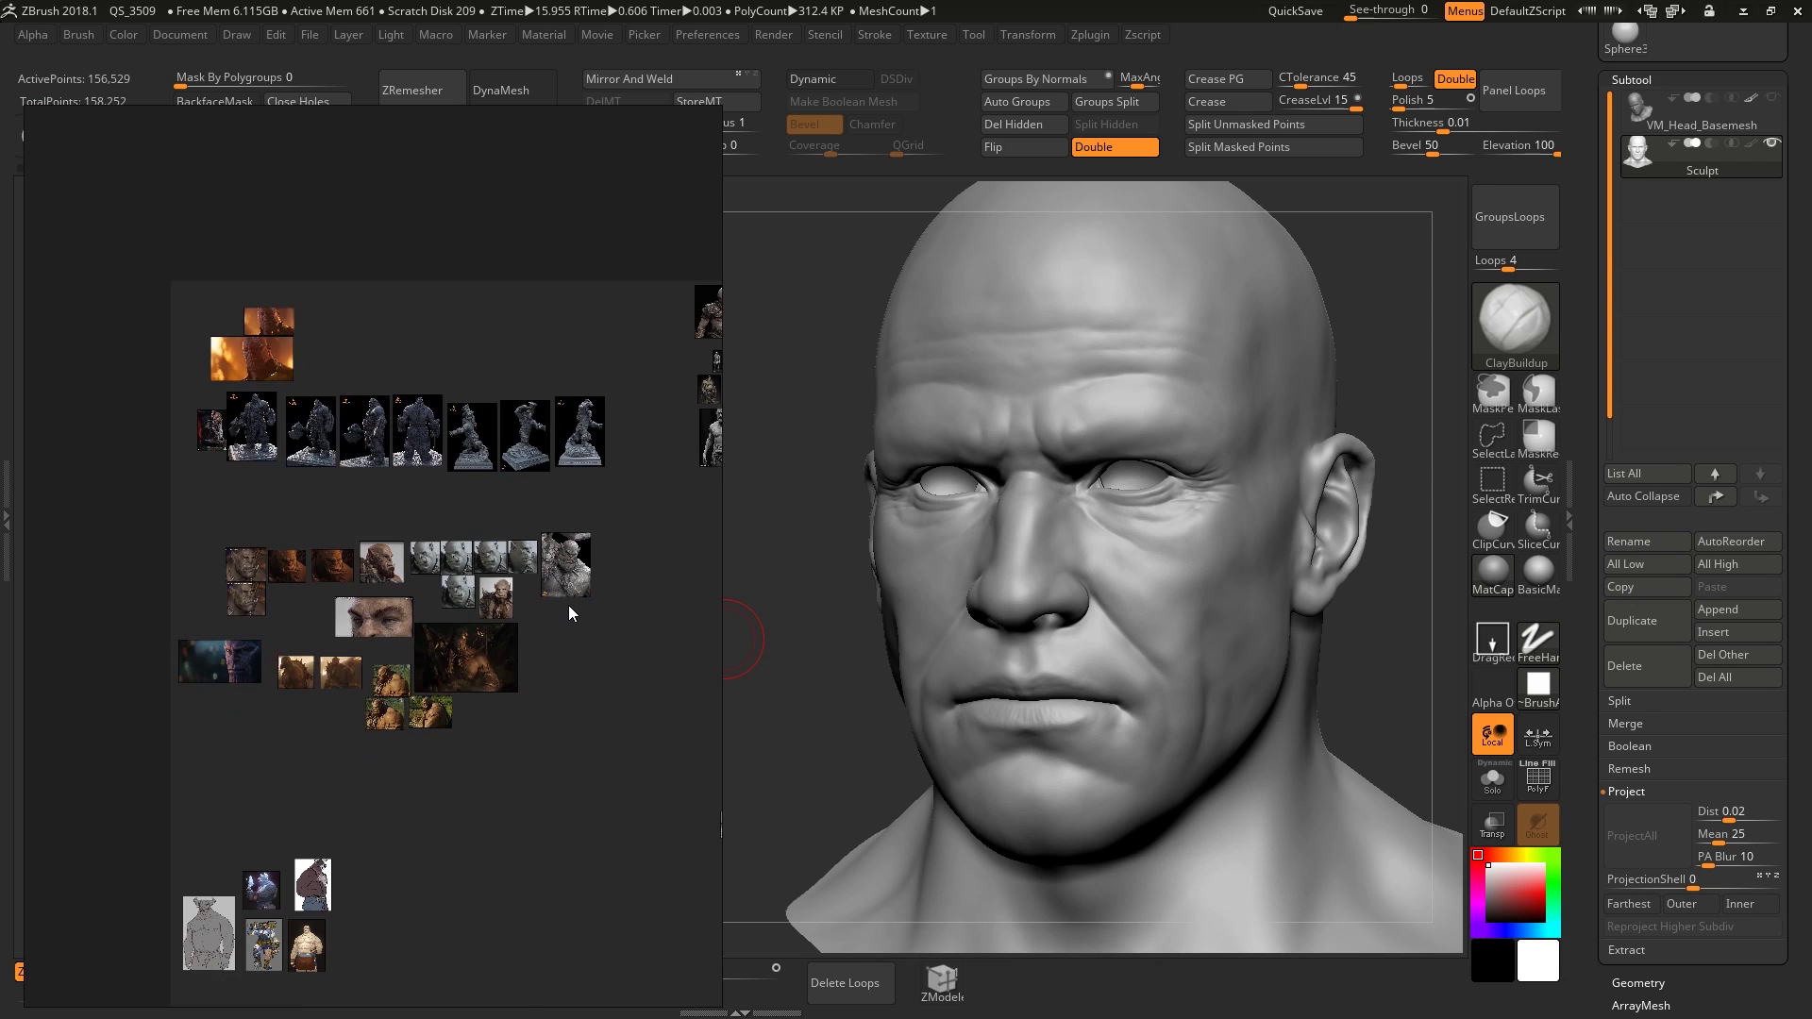
Maximize the reference board window and restore it to its floating size.
double_click(568, 605)
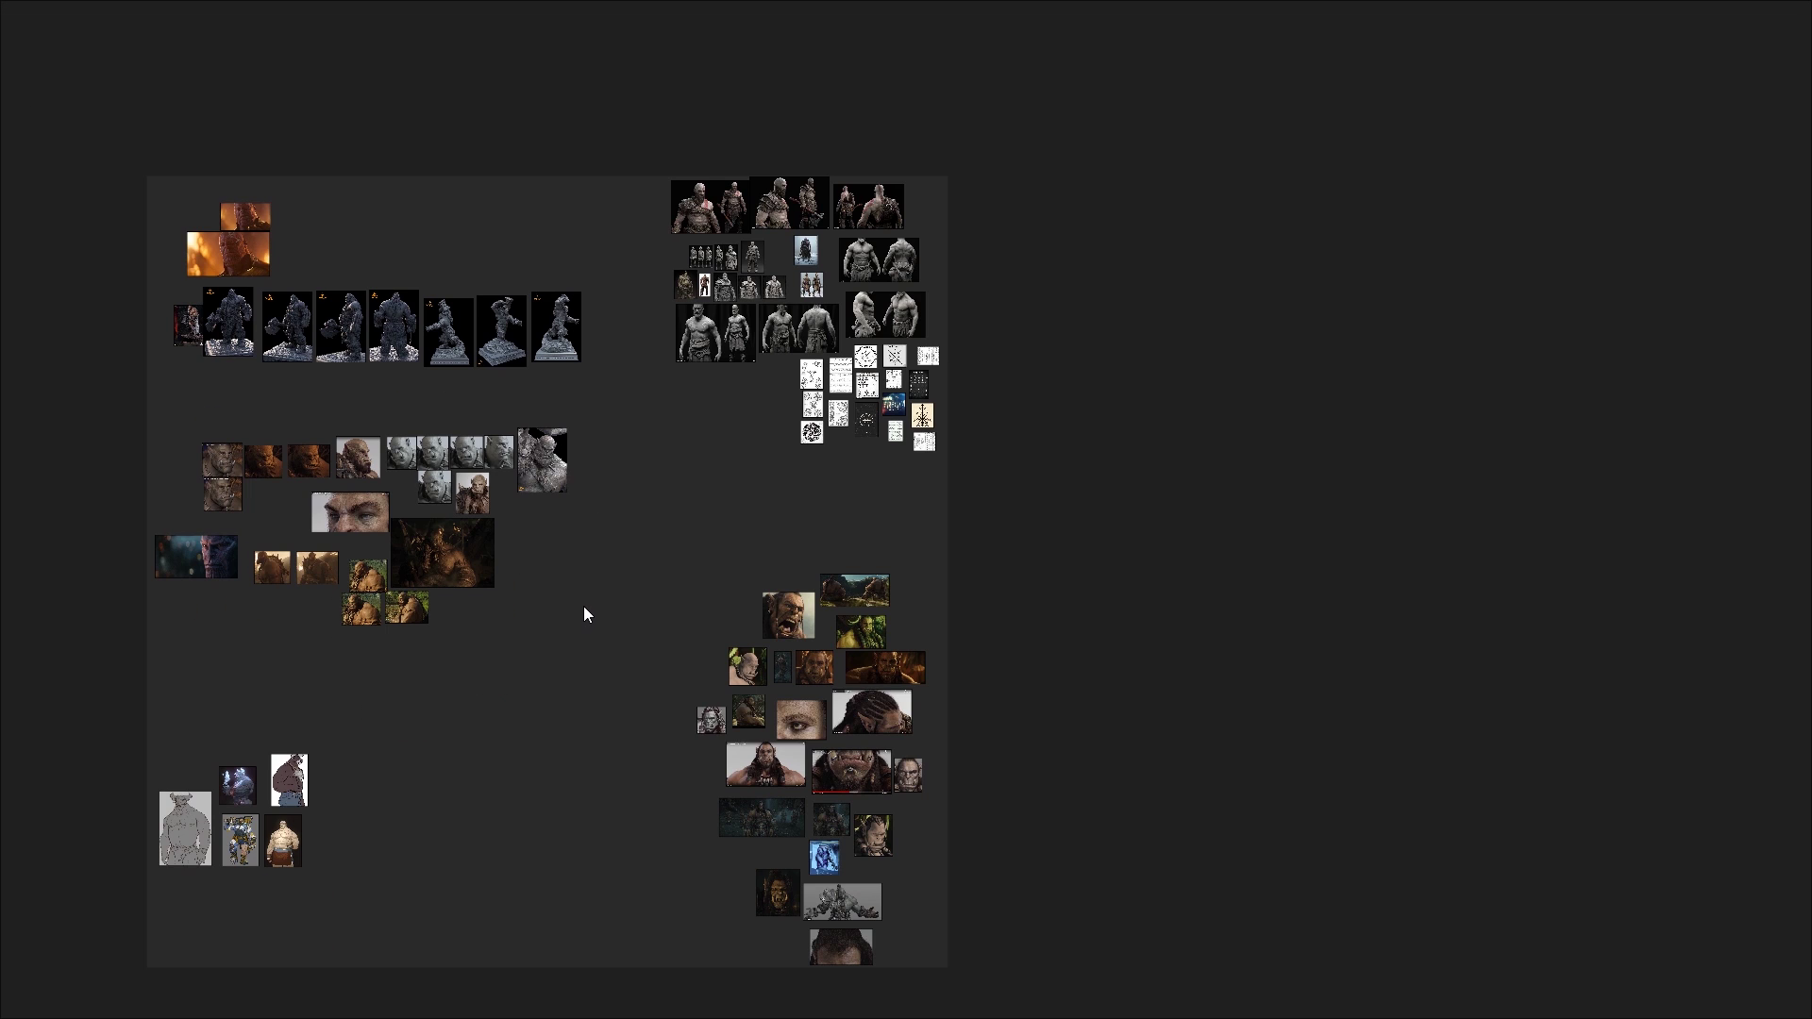
double_click(587, 557)
Browse the reference board at different magnifications and bring the armored orc bust image into close view.
scroll(625, 647, "down", 2)
scroll(512, 585, "up", 1)
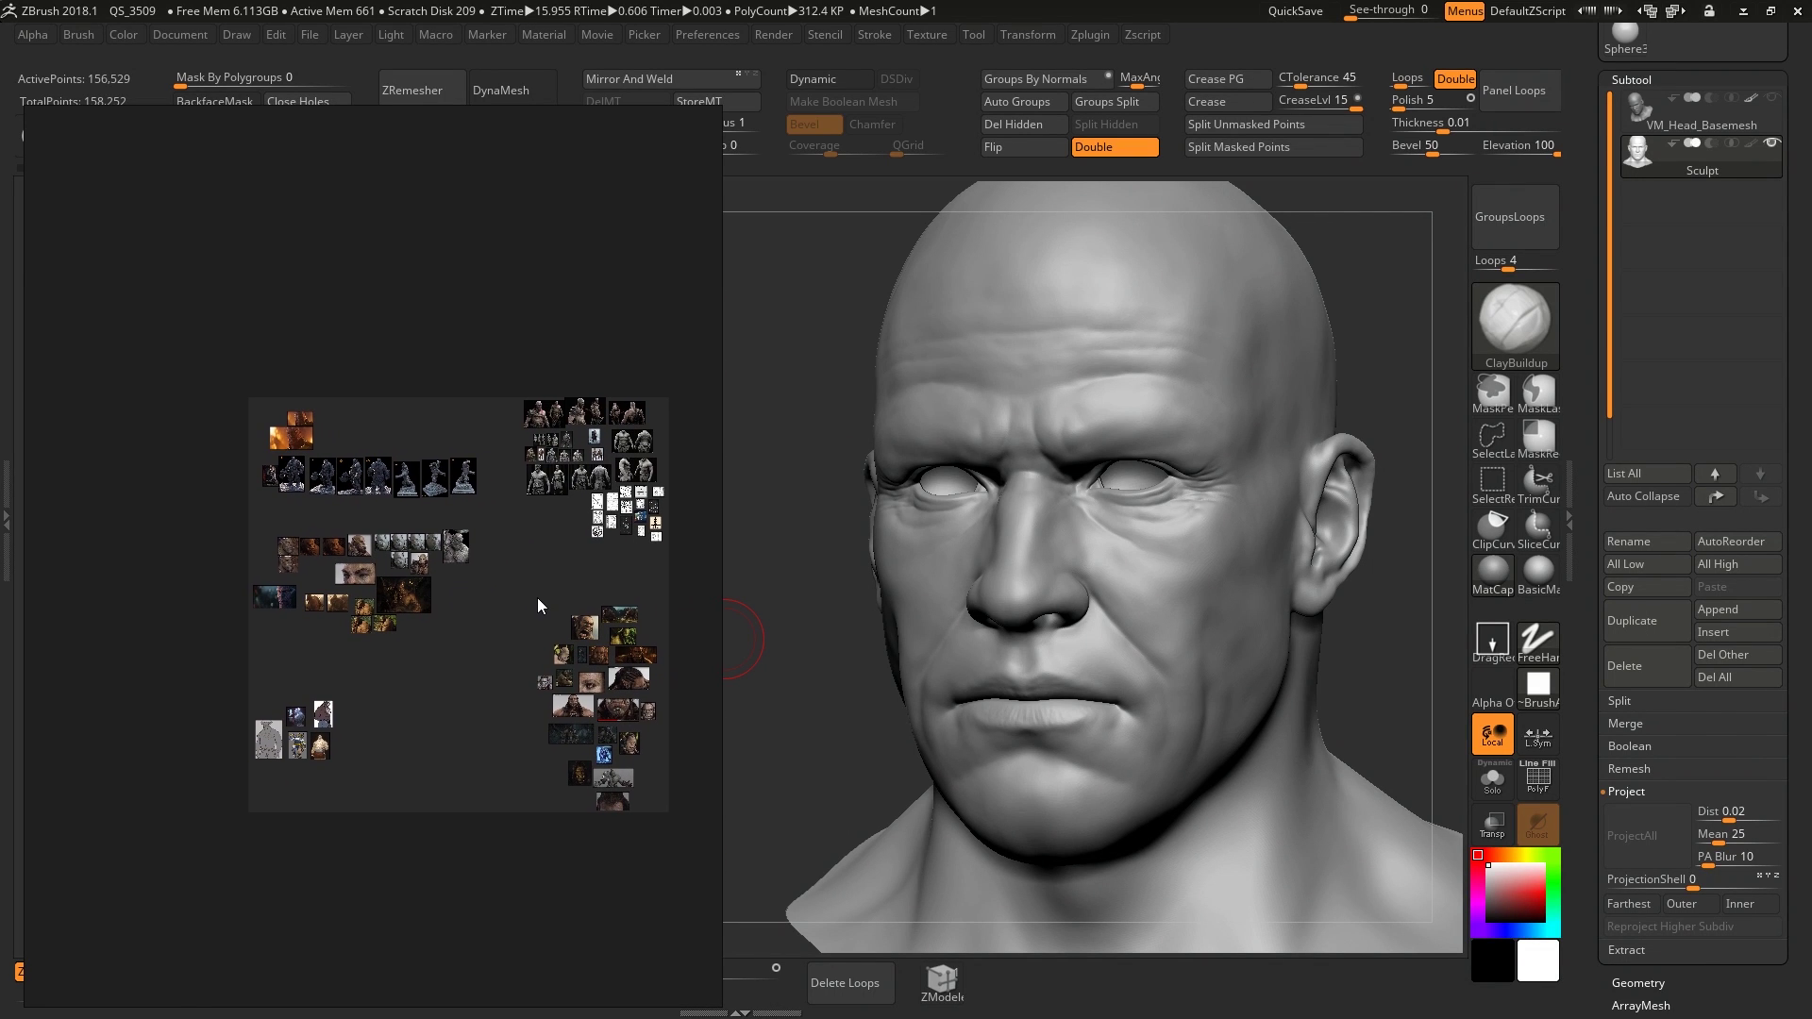
scroll(537, 597, "up", 1)
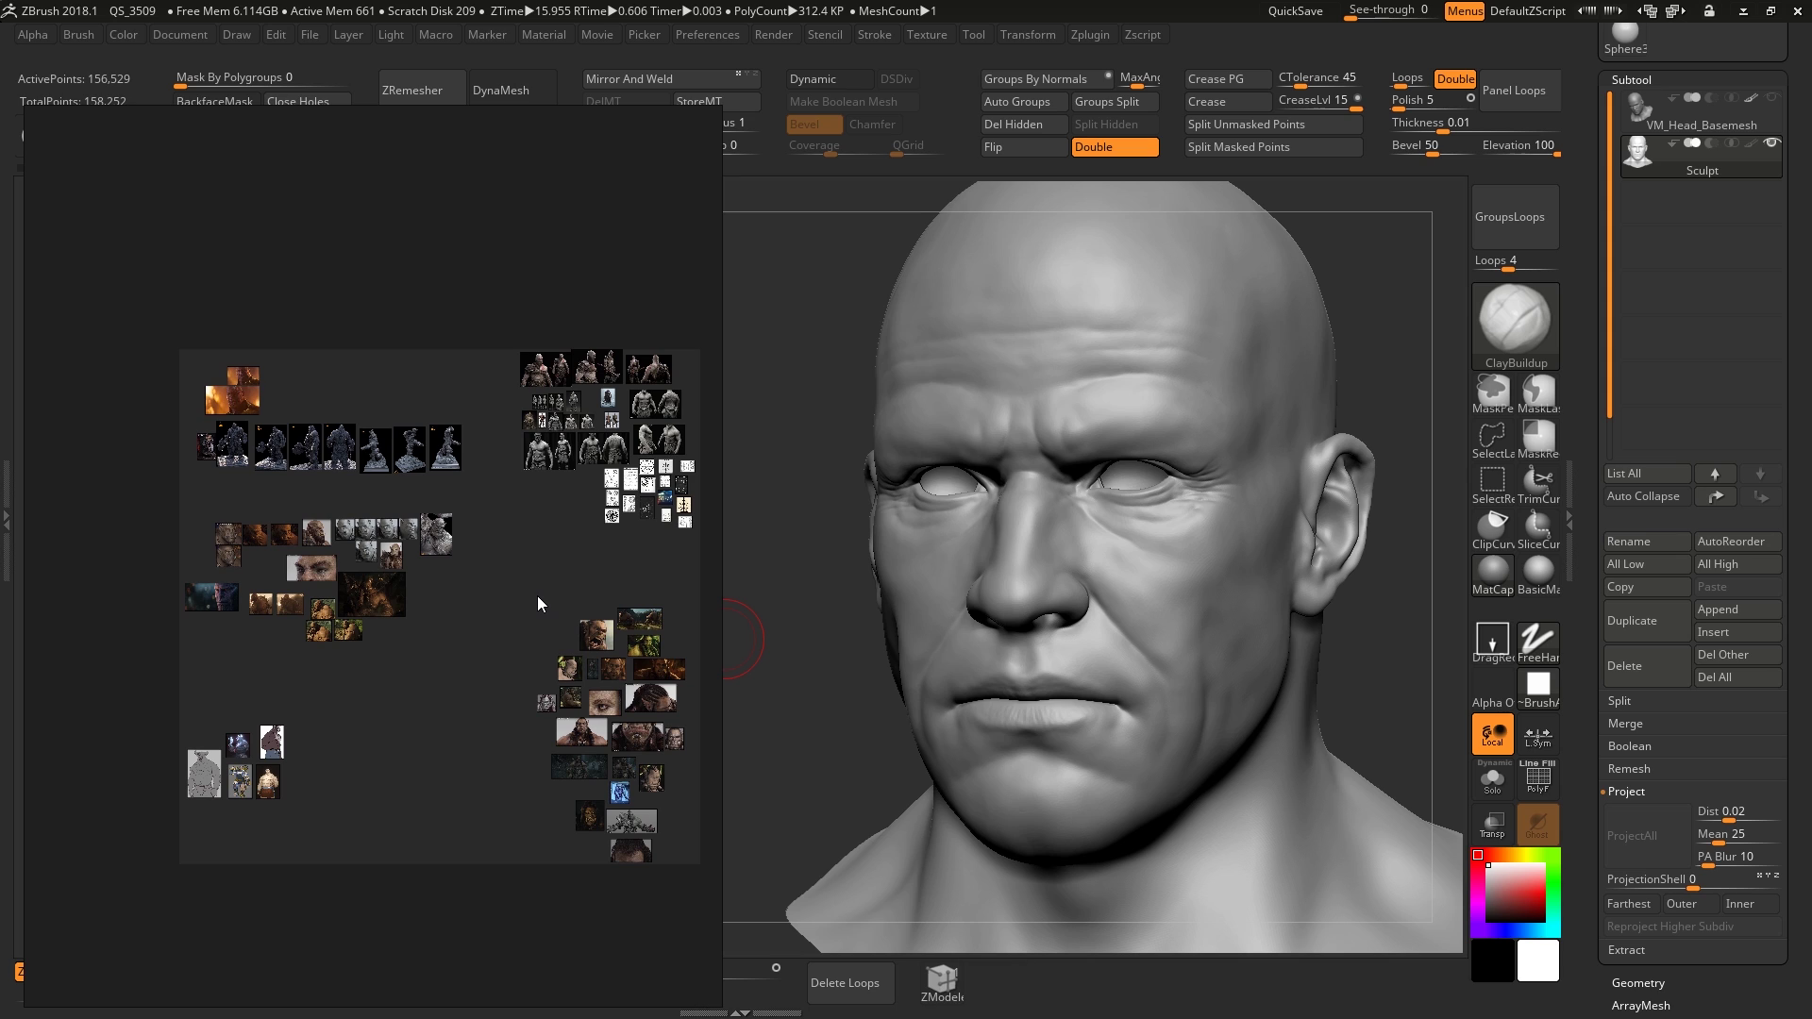
scroll(530, 591, "up", 1)
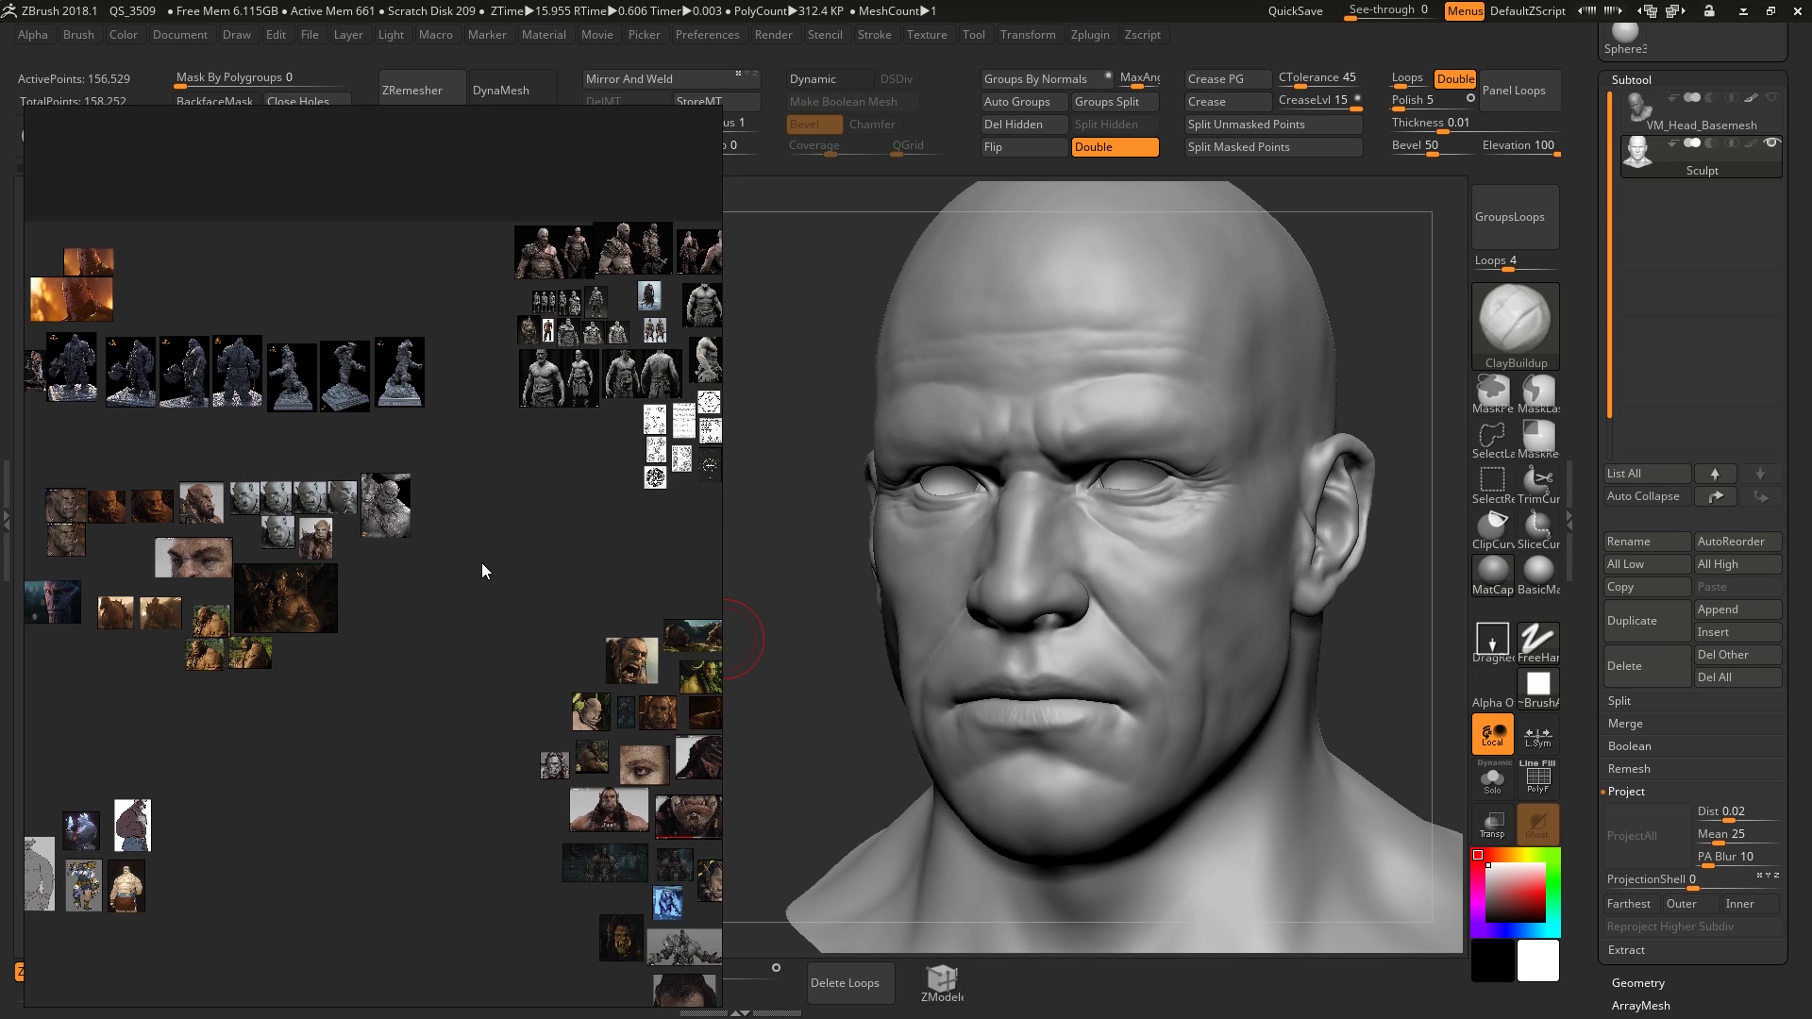
scroll(511, 544, "up", 2)
scroll(592, 591, "down", 2)
scroll(537, 568, "up", 1)
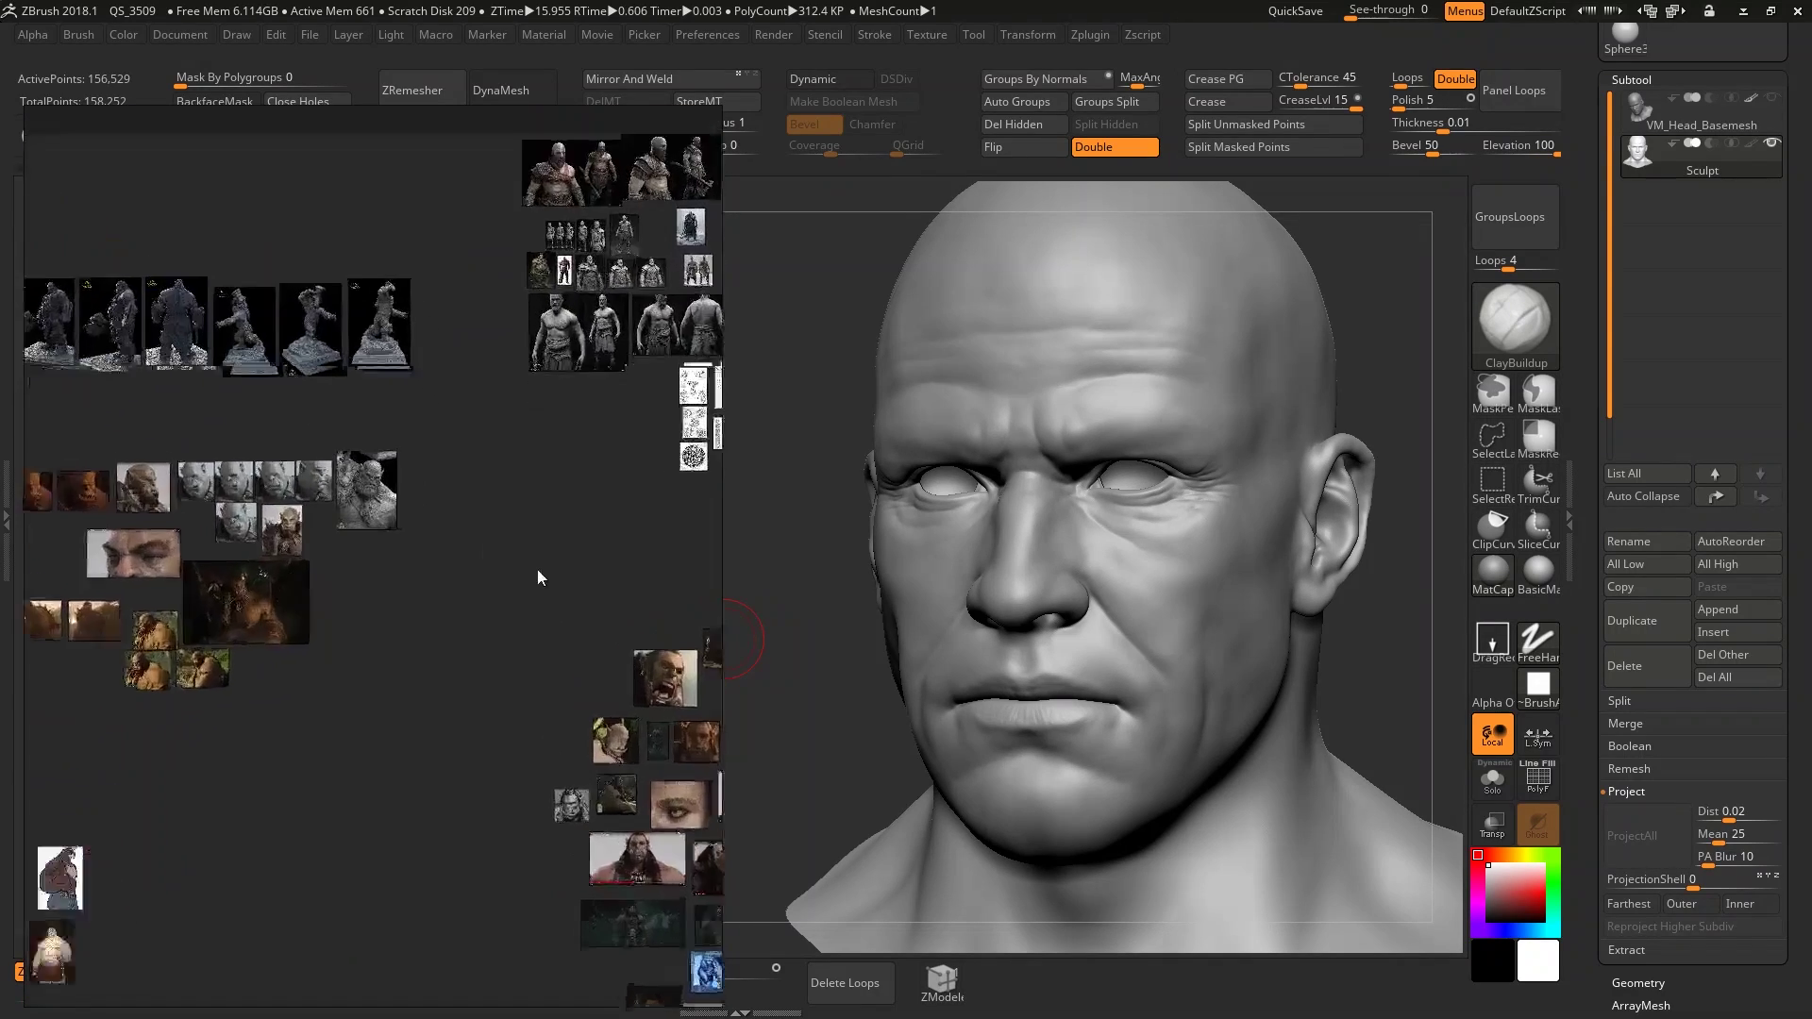
scroll(537, 570, "up", 2)
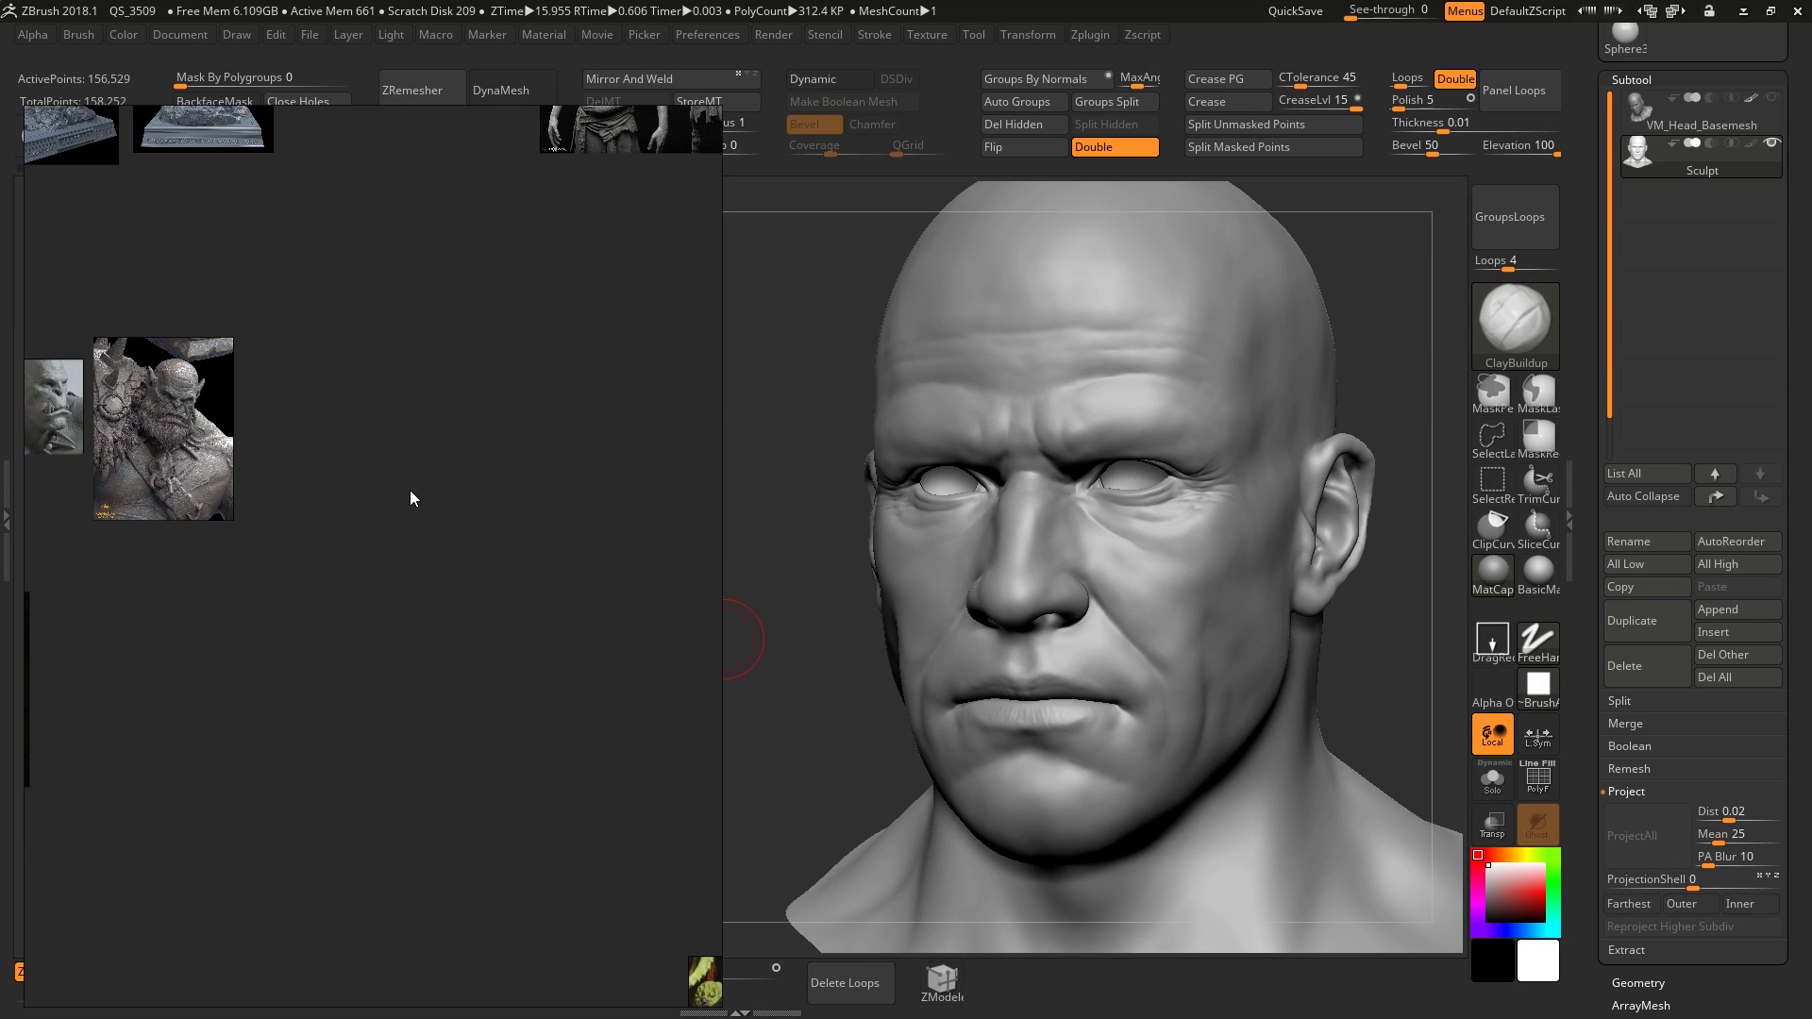
scroll(410, 489, "down", 2)
scroll(376, 499, "up", 2)
middle_click_drag(397, 492, 539, 582)
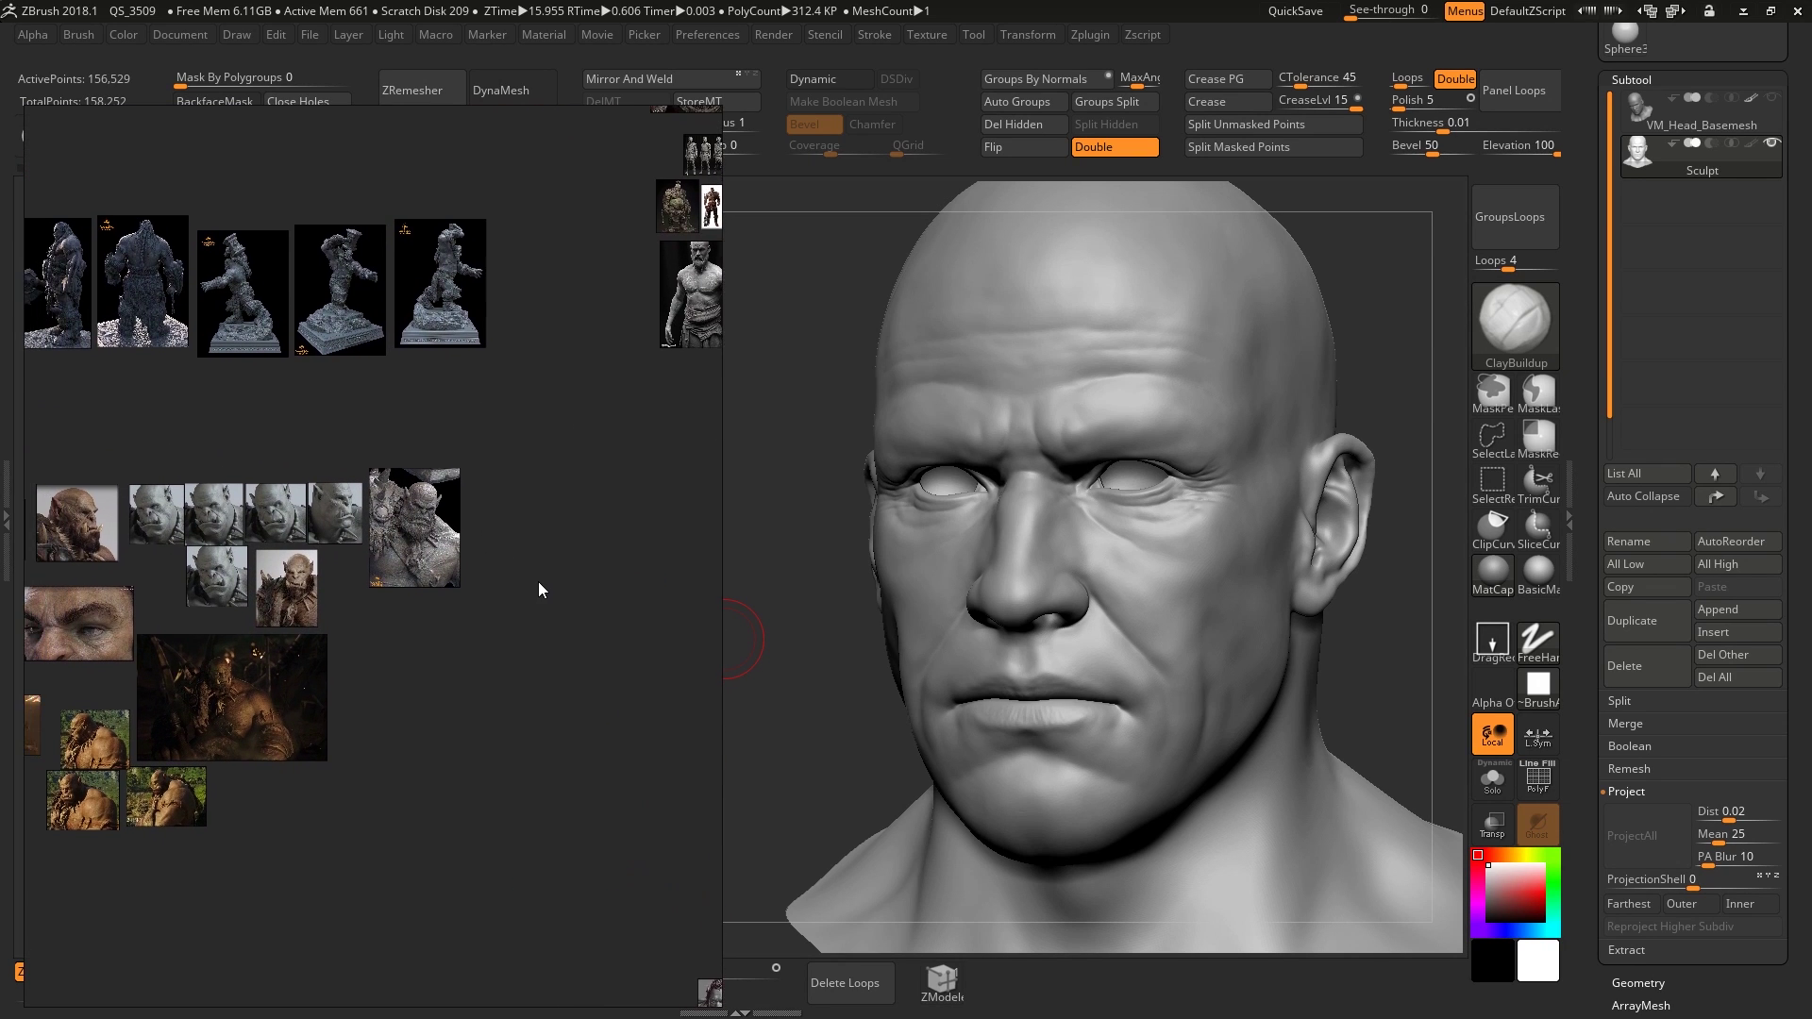
scroll(540, 582, "up", 2)
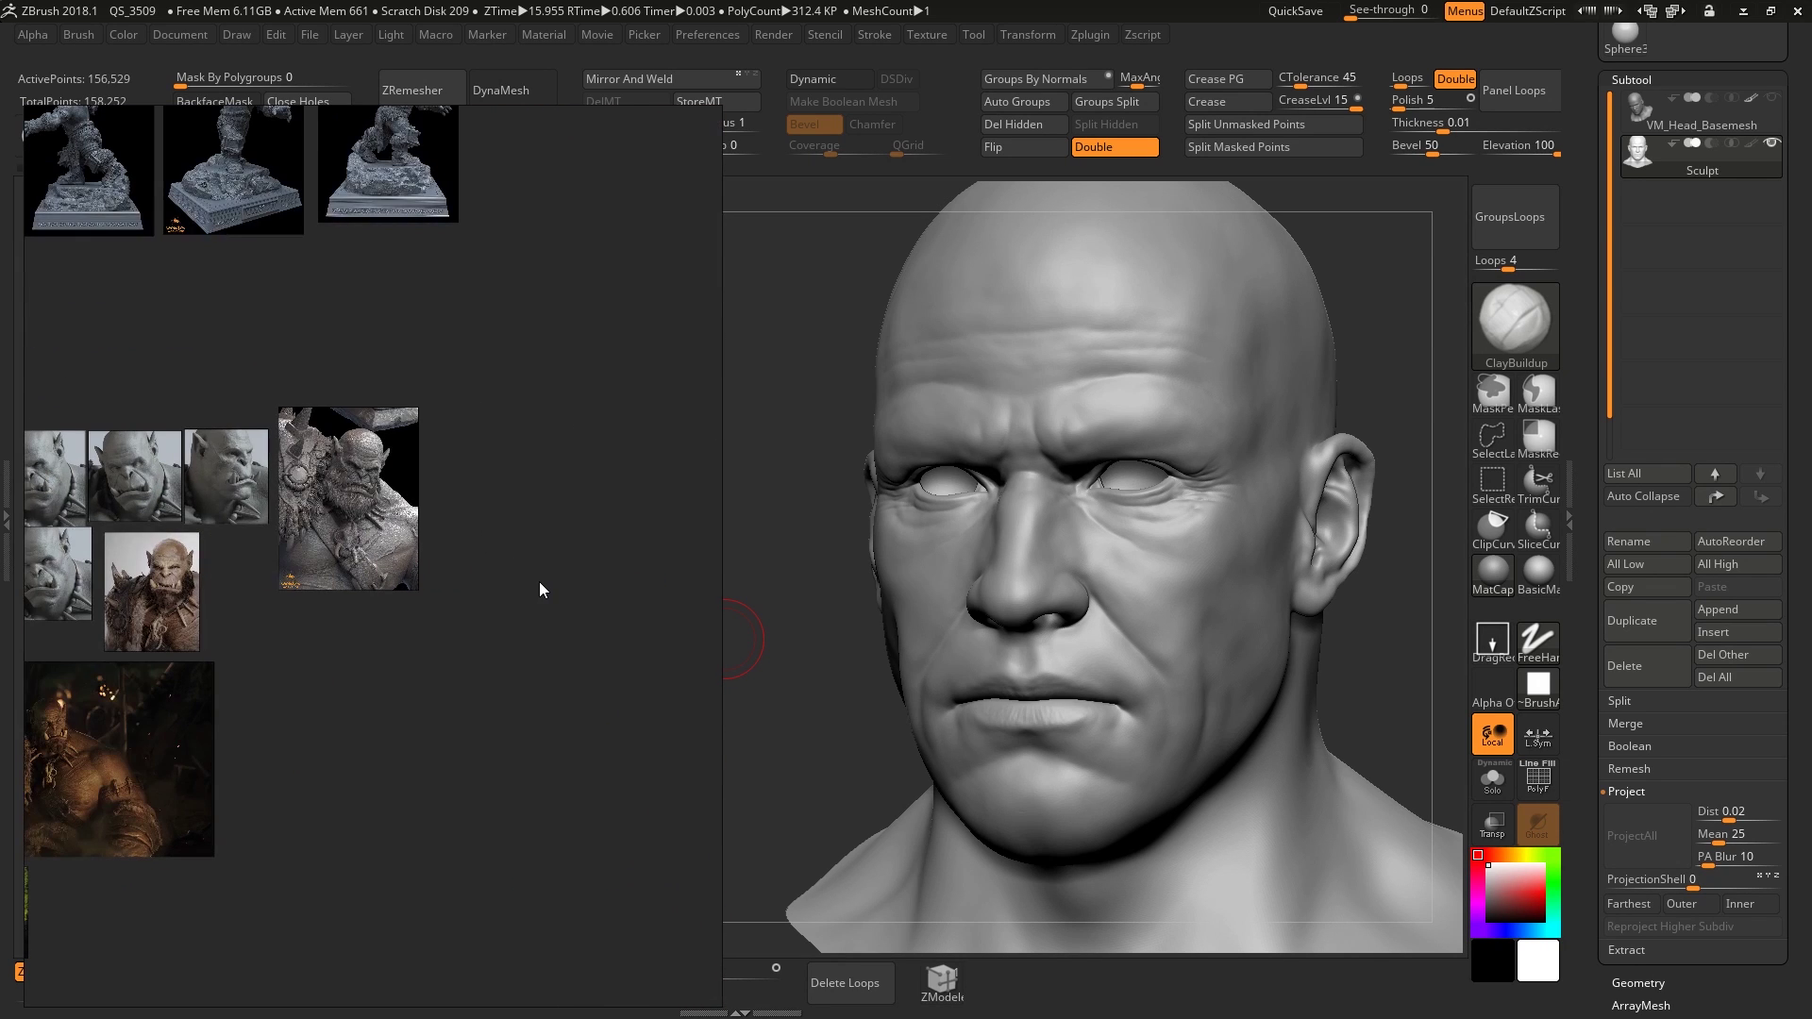
Try rotating the armored orc bust image on the board and undo the rotation.
left_click(356, 515)
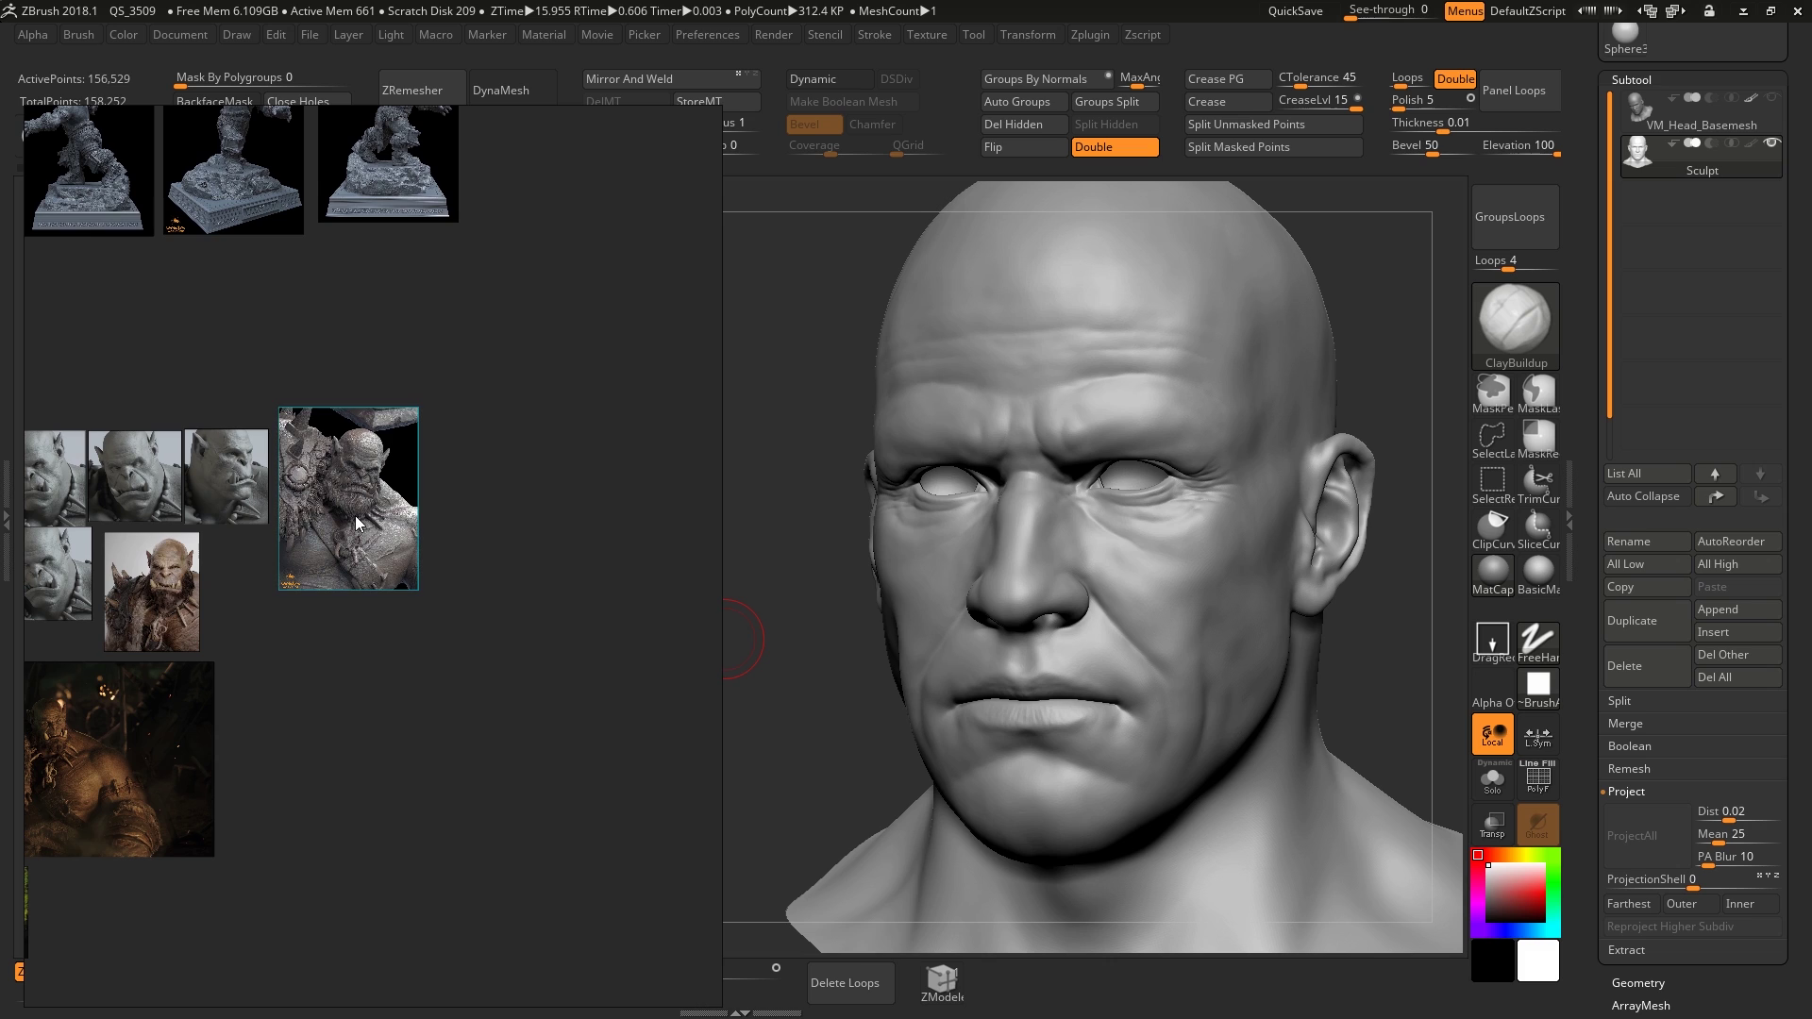
left_click_drag(356, 515, 299, 512, "ctrl")
left_click_drag(356, 554, 421, 588, "ctrl")
key("ctrl+z")
Try scaling the armored orc bust image on the board and undo the scaling.
left_click_drag(353, 522, 383, 544, "ctrl+alt")
key("ctrl+z")
scroll(517, 545, "down", 5)
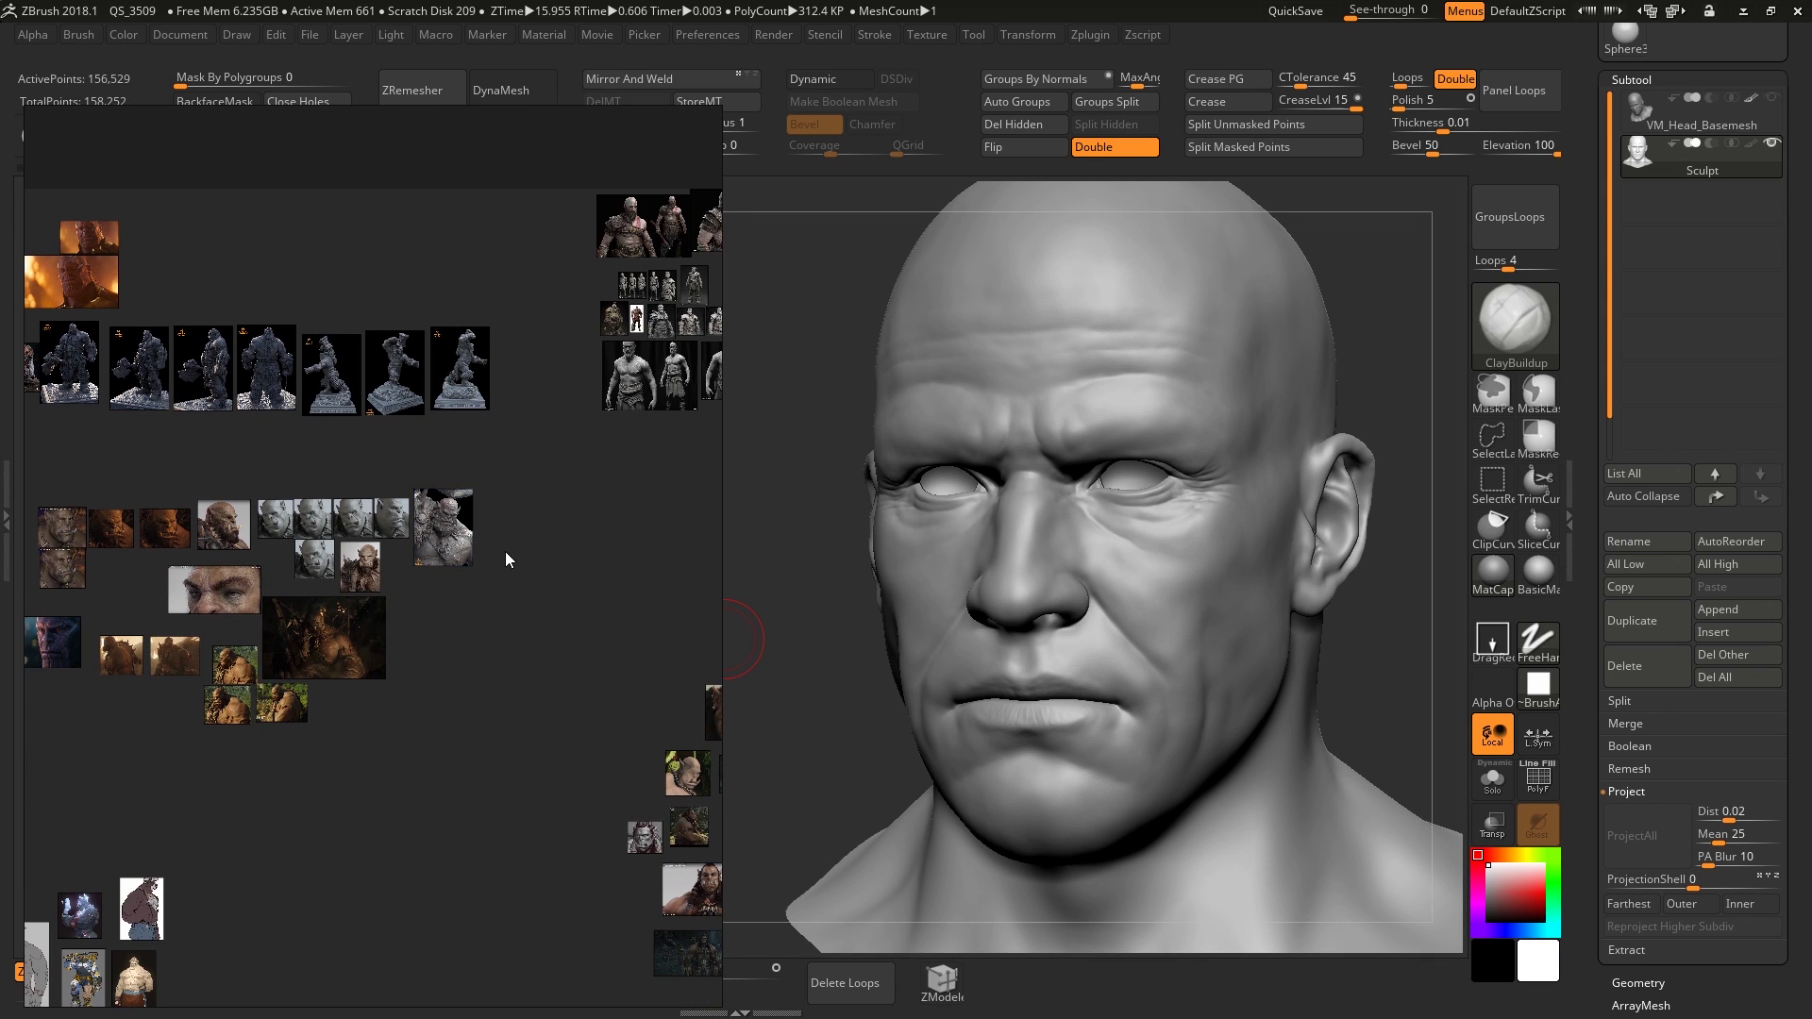
Deselect the armored orc bust image and lower the reference board's opacity so the ZBrush interface shows through.
scroll(564, 524, "down", 4)
middle_click_drag(588, 527, 436, 525)
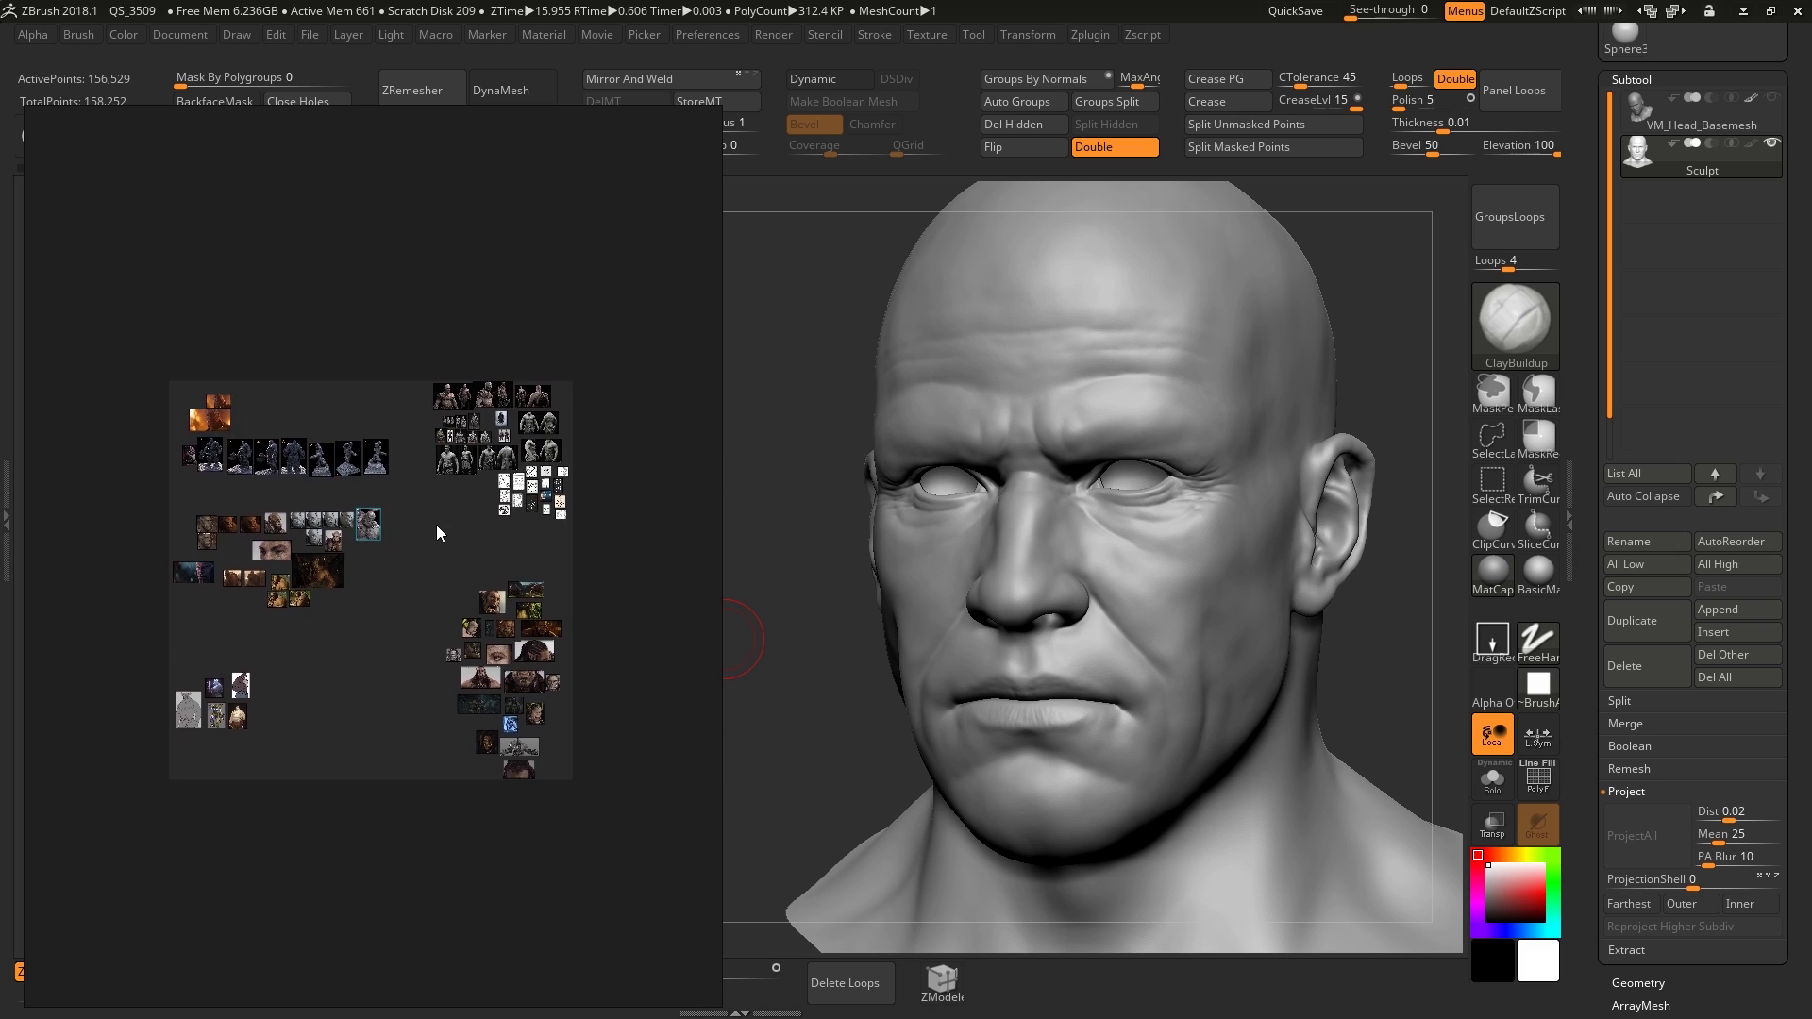
scroll(437, 525, "up", 4)
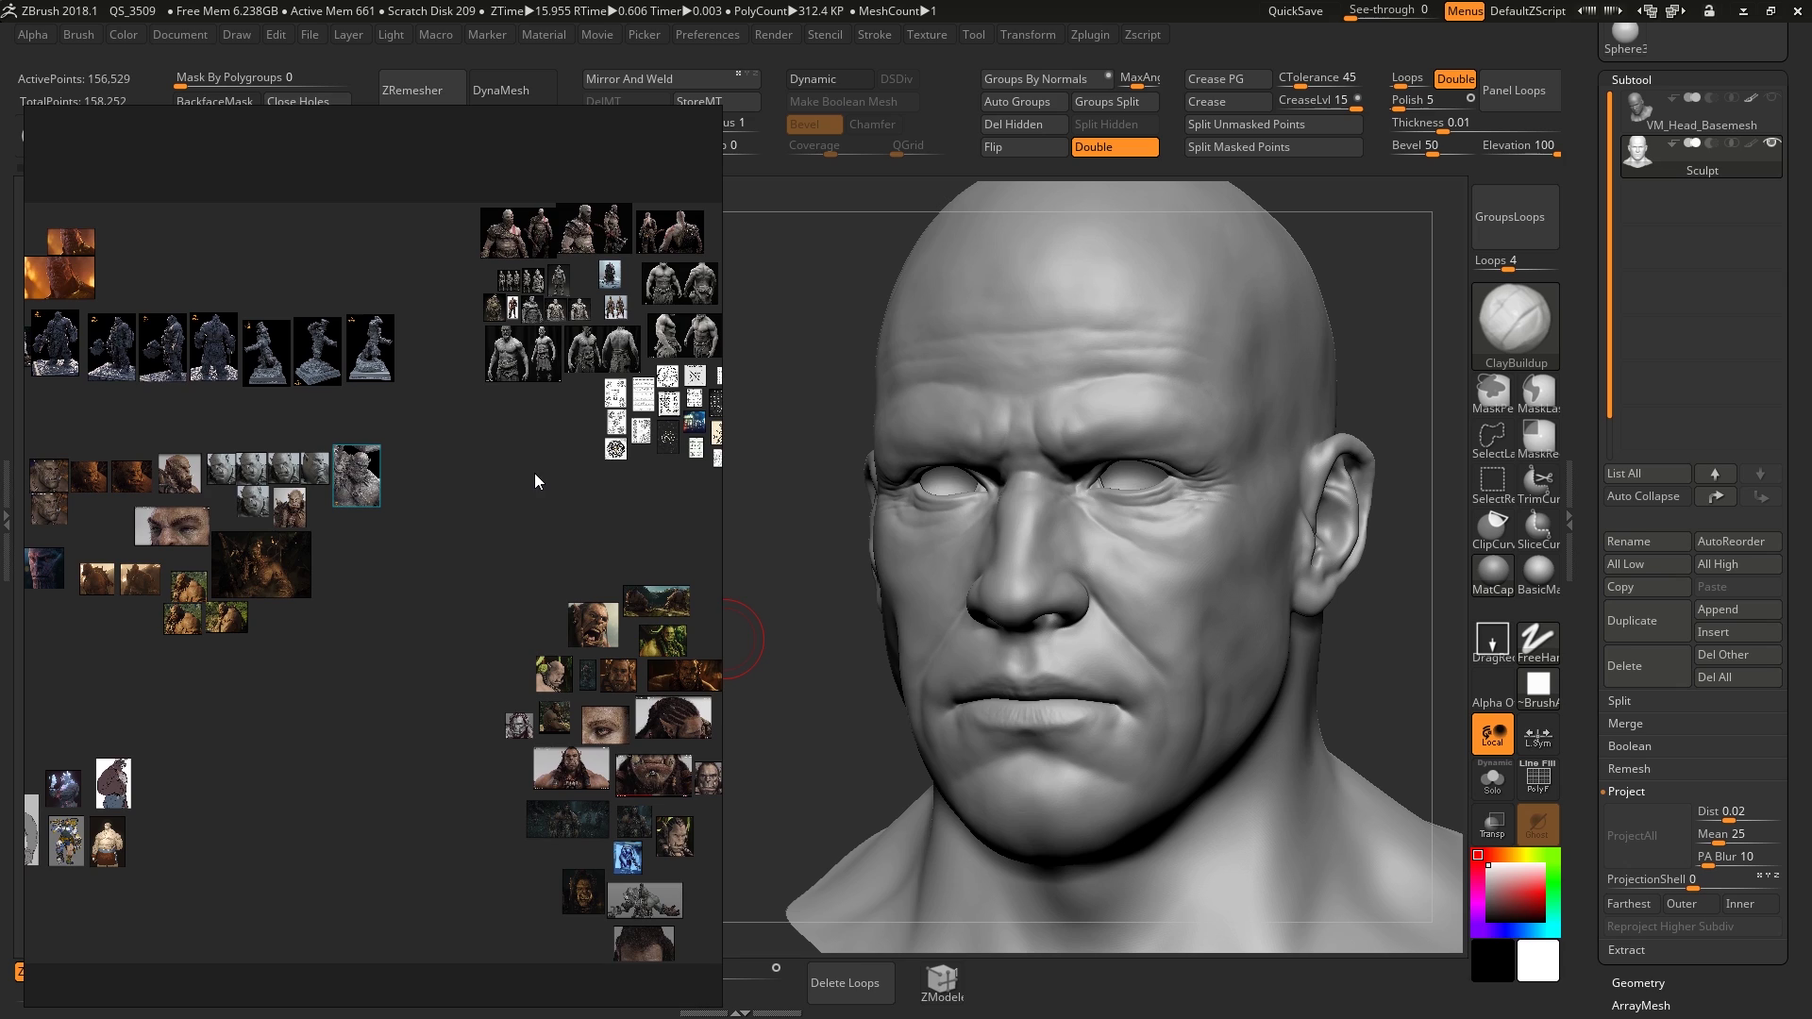
left_click(537, 492)
scroll(535, 488, "down", 5, "ctrl+alt")
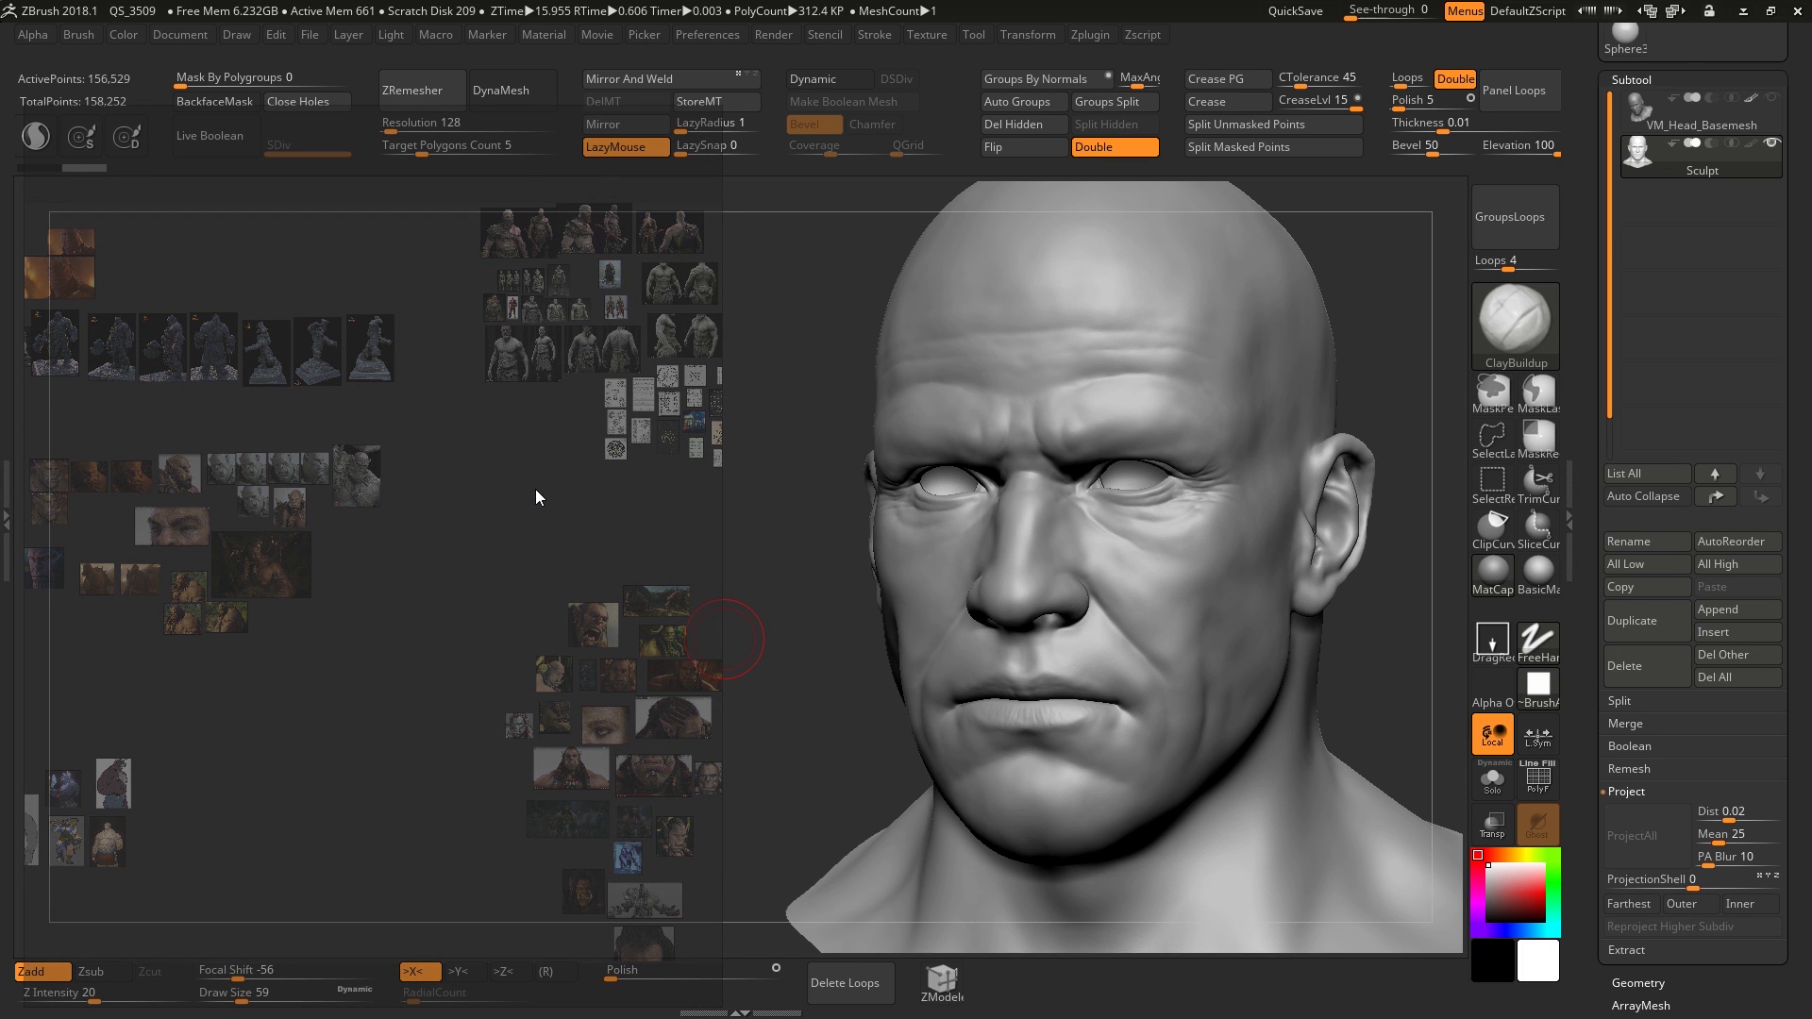
Compare the bearded, tattooed bust reference on the translucent board with the sculpted head from several angles and distances.
left_click_drag(807, 464, 554, 455)
scroll(584, 421, "up", 5)
middle_click_drag(505, 273, 583, 441)
scroll(583, 439, "up", 3)
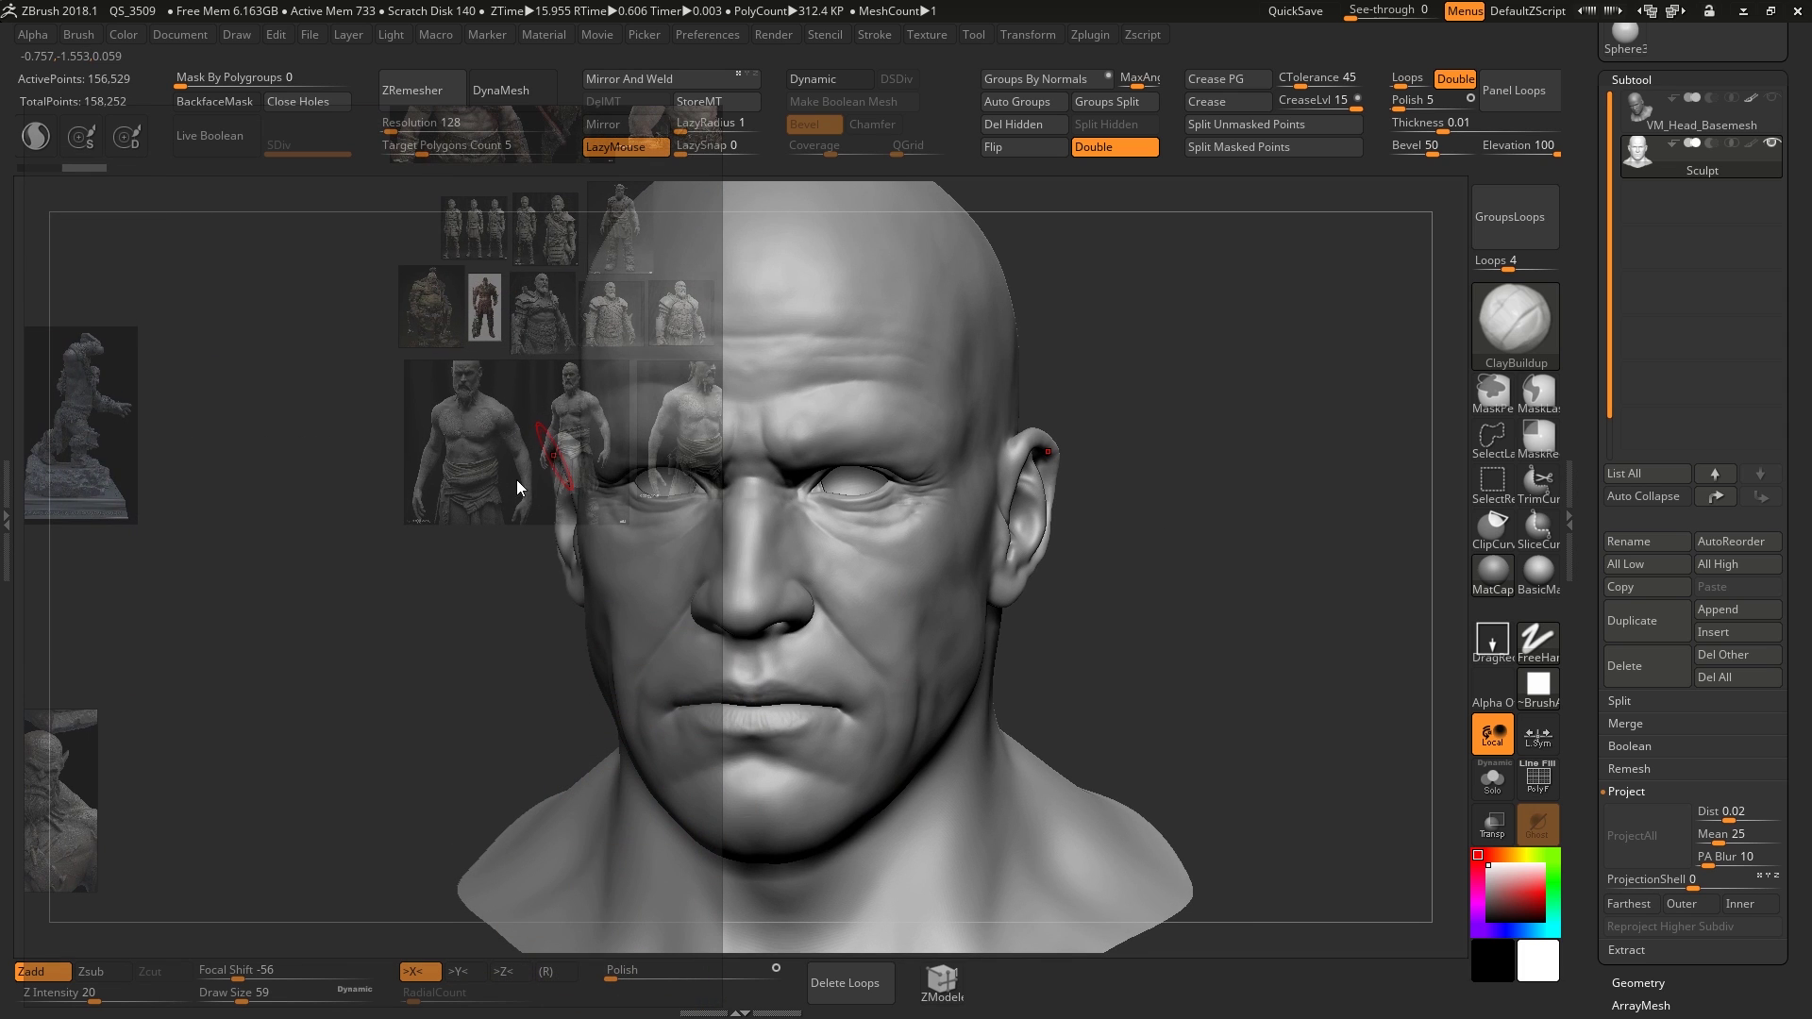
scroll(488, 356, "up", 3)
middle_click_drag(488, 357, 614, 483)
scroll(613, 482, "up", 3)
mouse_move(863, 500)
left_mouse_down()
mouse_move(1001, 496)
mouse_move(823, 488)
mouse_move(889, 475)
mouse_move(1300, 545)
mouse_move(1254, 556)
left_mouse_up()
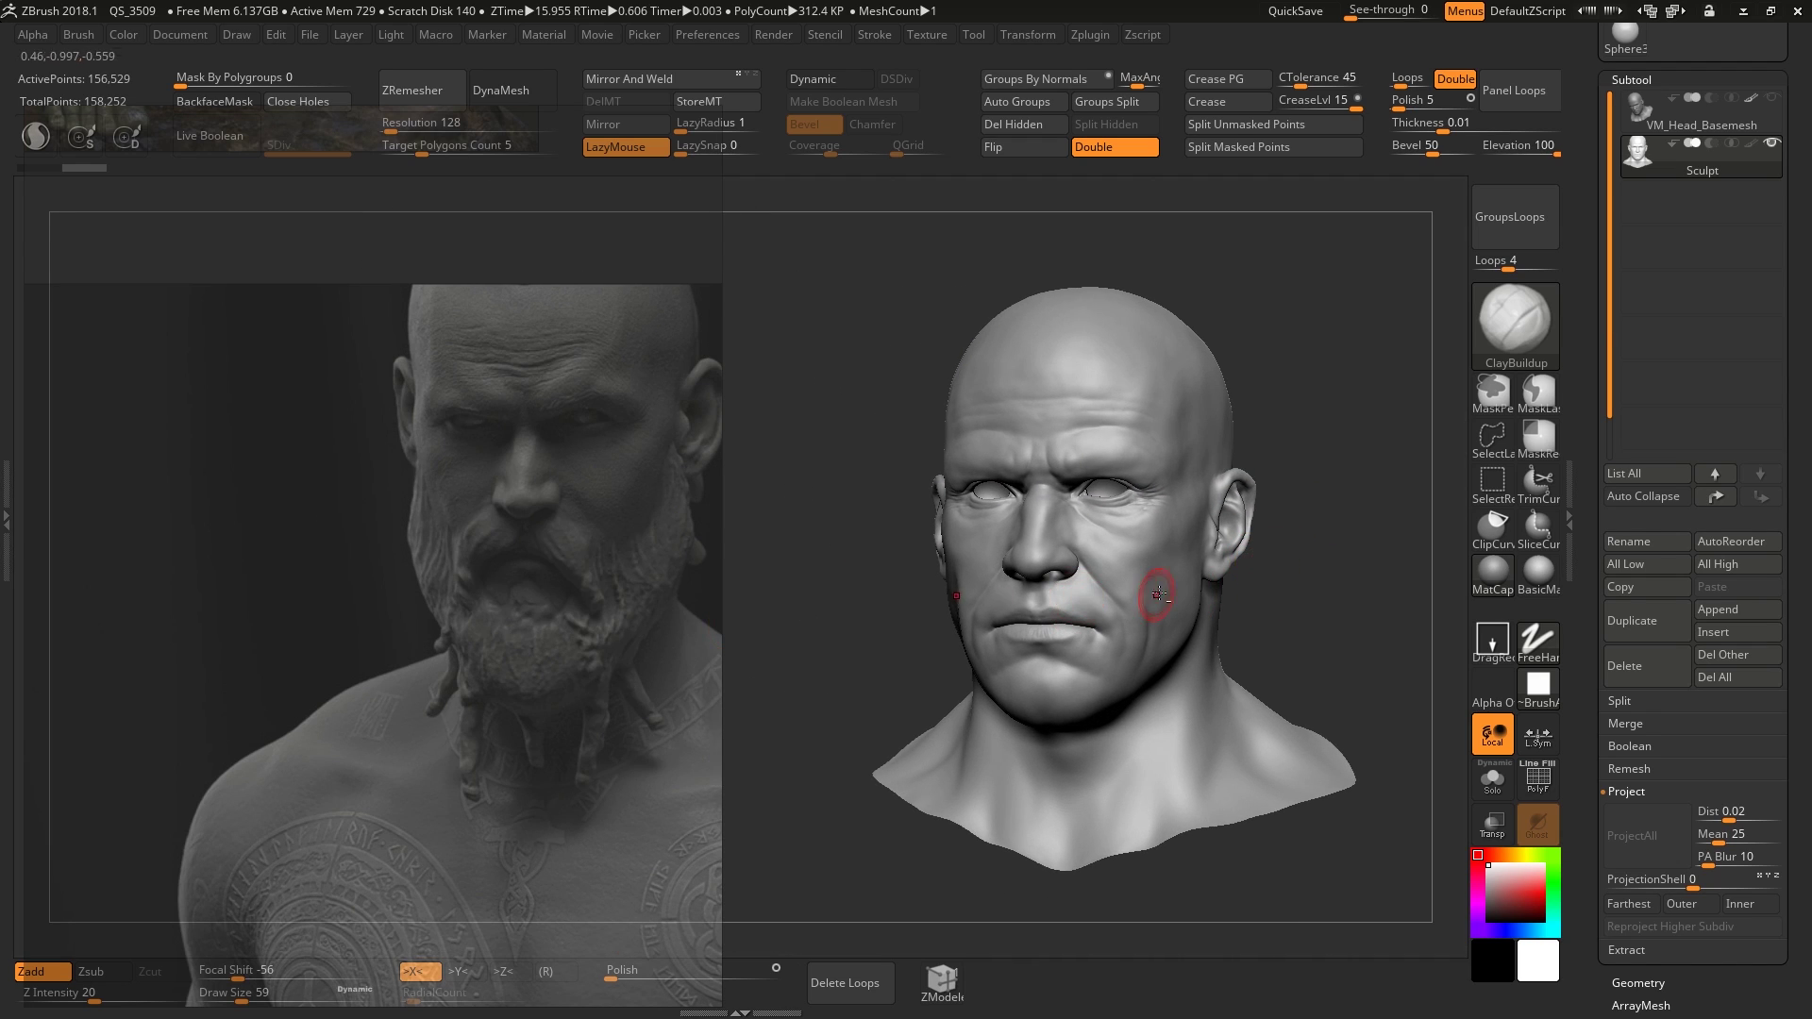
right_click_drag(1162, 591, 1157, 659, "ctrl")
Review the complete reference board, examining how its images are arranged in separate groups.
scroll(516, 605, "down", 5)
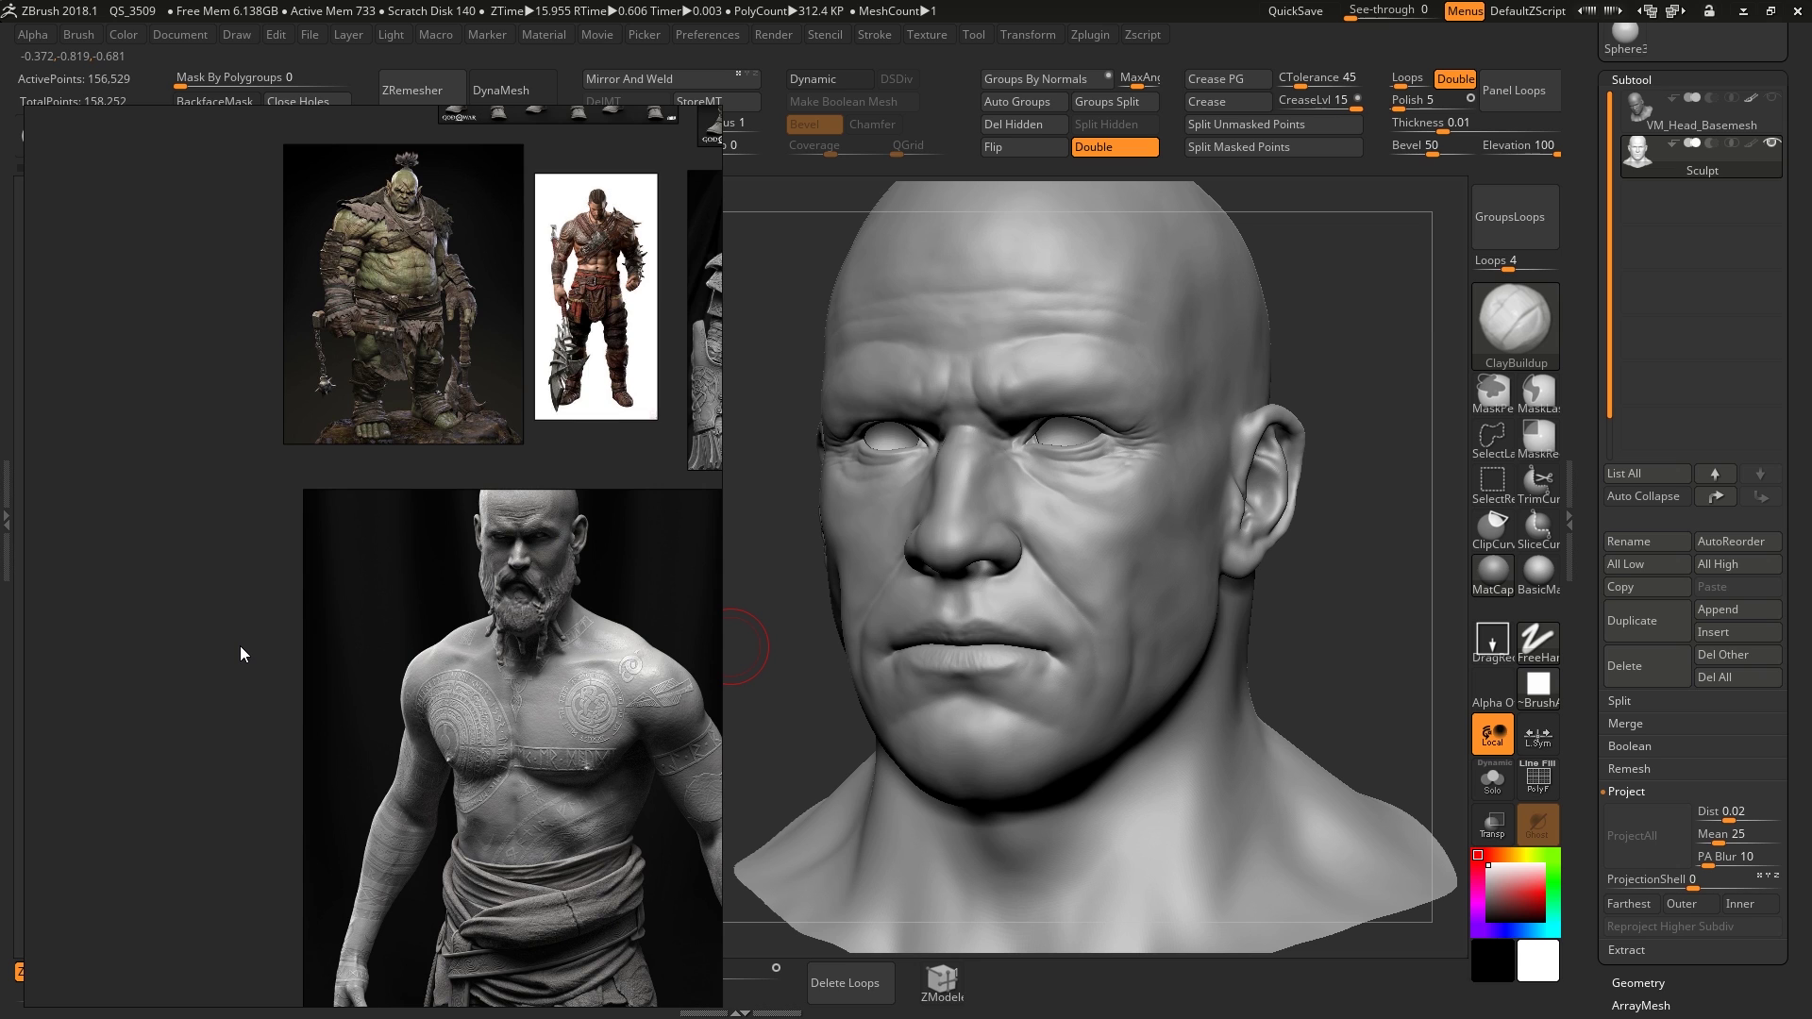
scroll(269, 624, "down", 10)
middle_click_drag(294, 663, 465, 447)
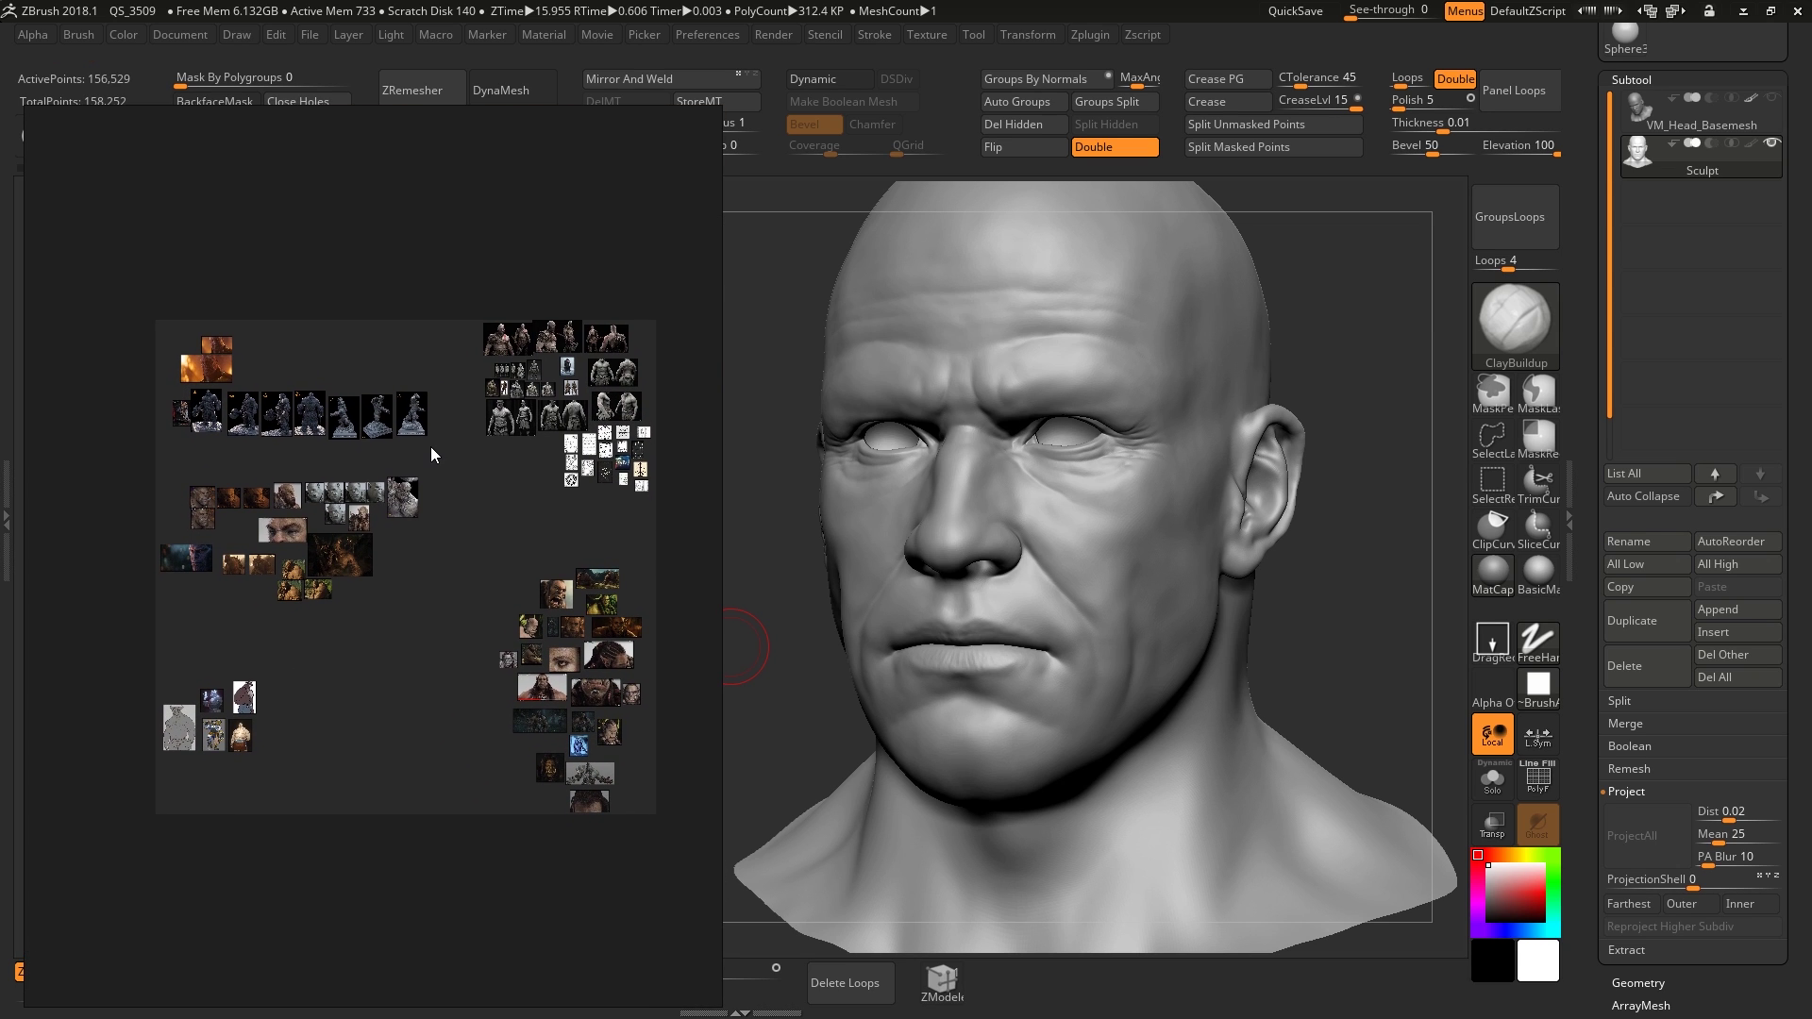
scroll(387, 591, "up", 1)
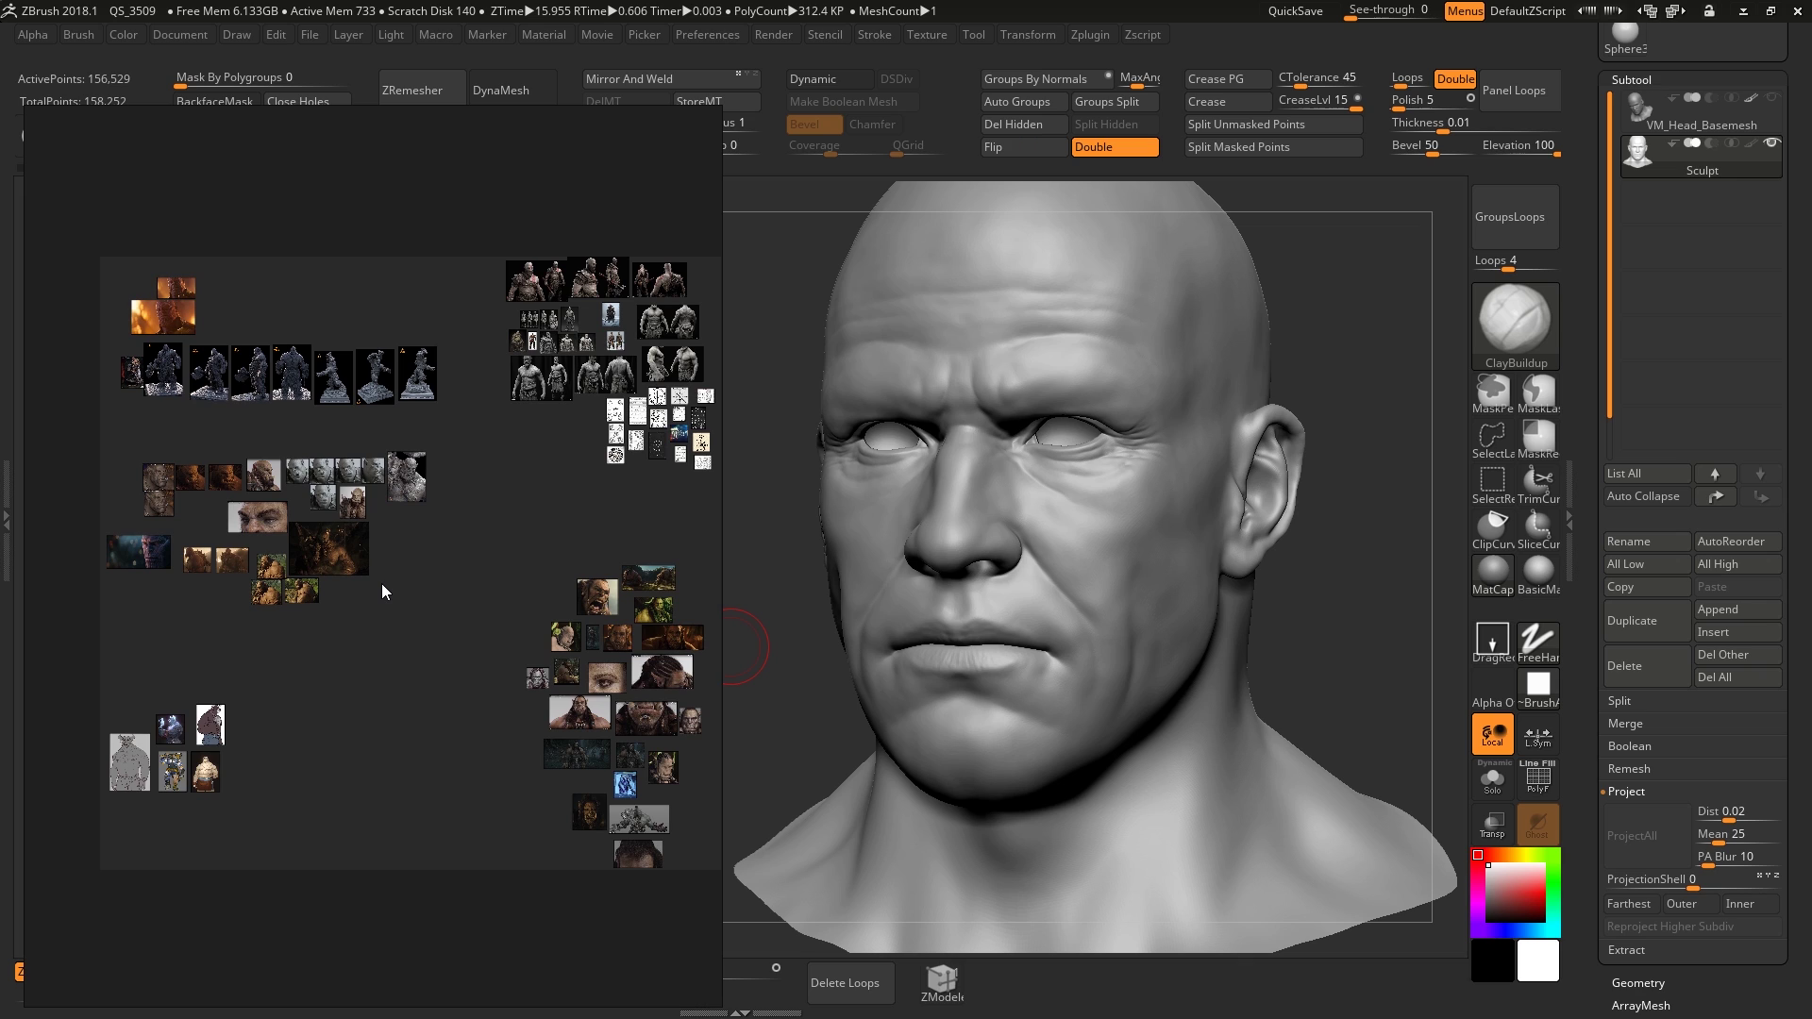
scroll(335, 568, "up", 1)
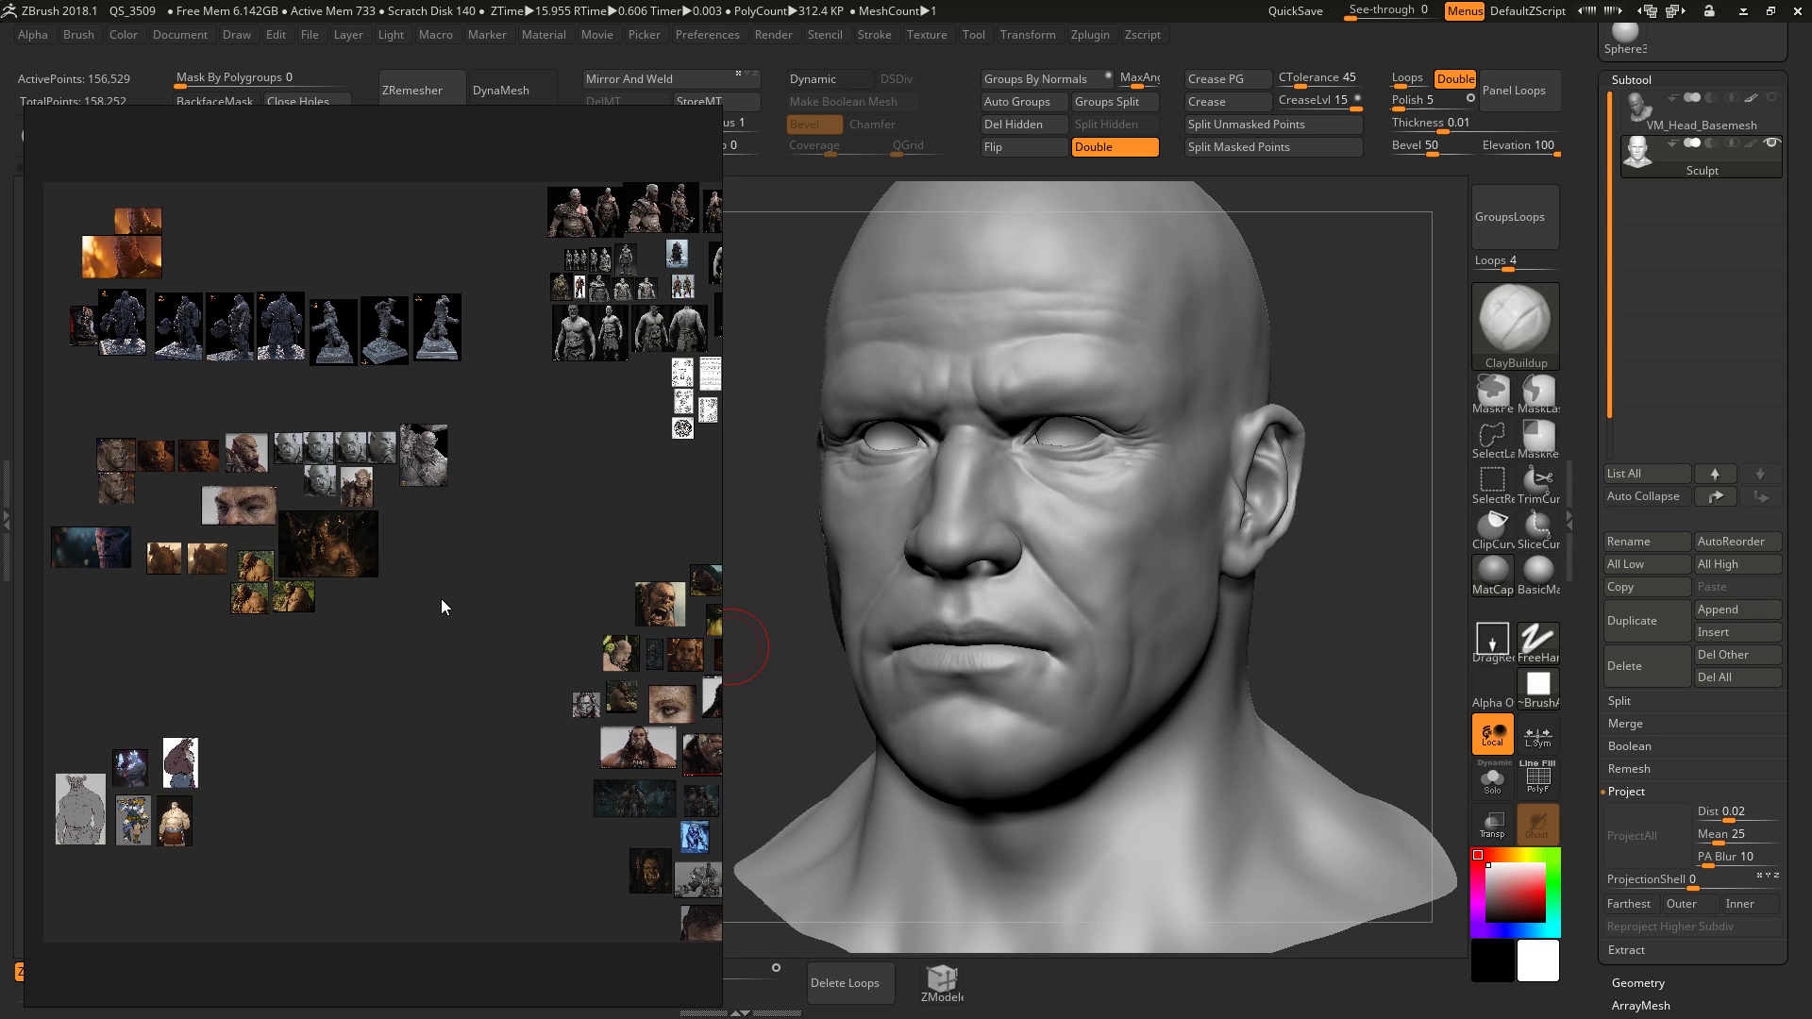
scroll(441, 599, "down", 1)
scroll(479, 583, "up", 1)
middle_click_drag(480, 584, 453, 579)
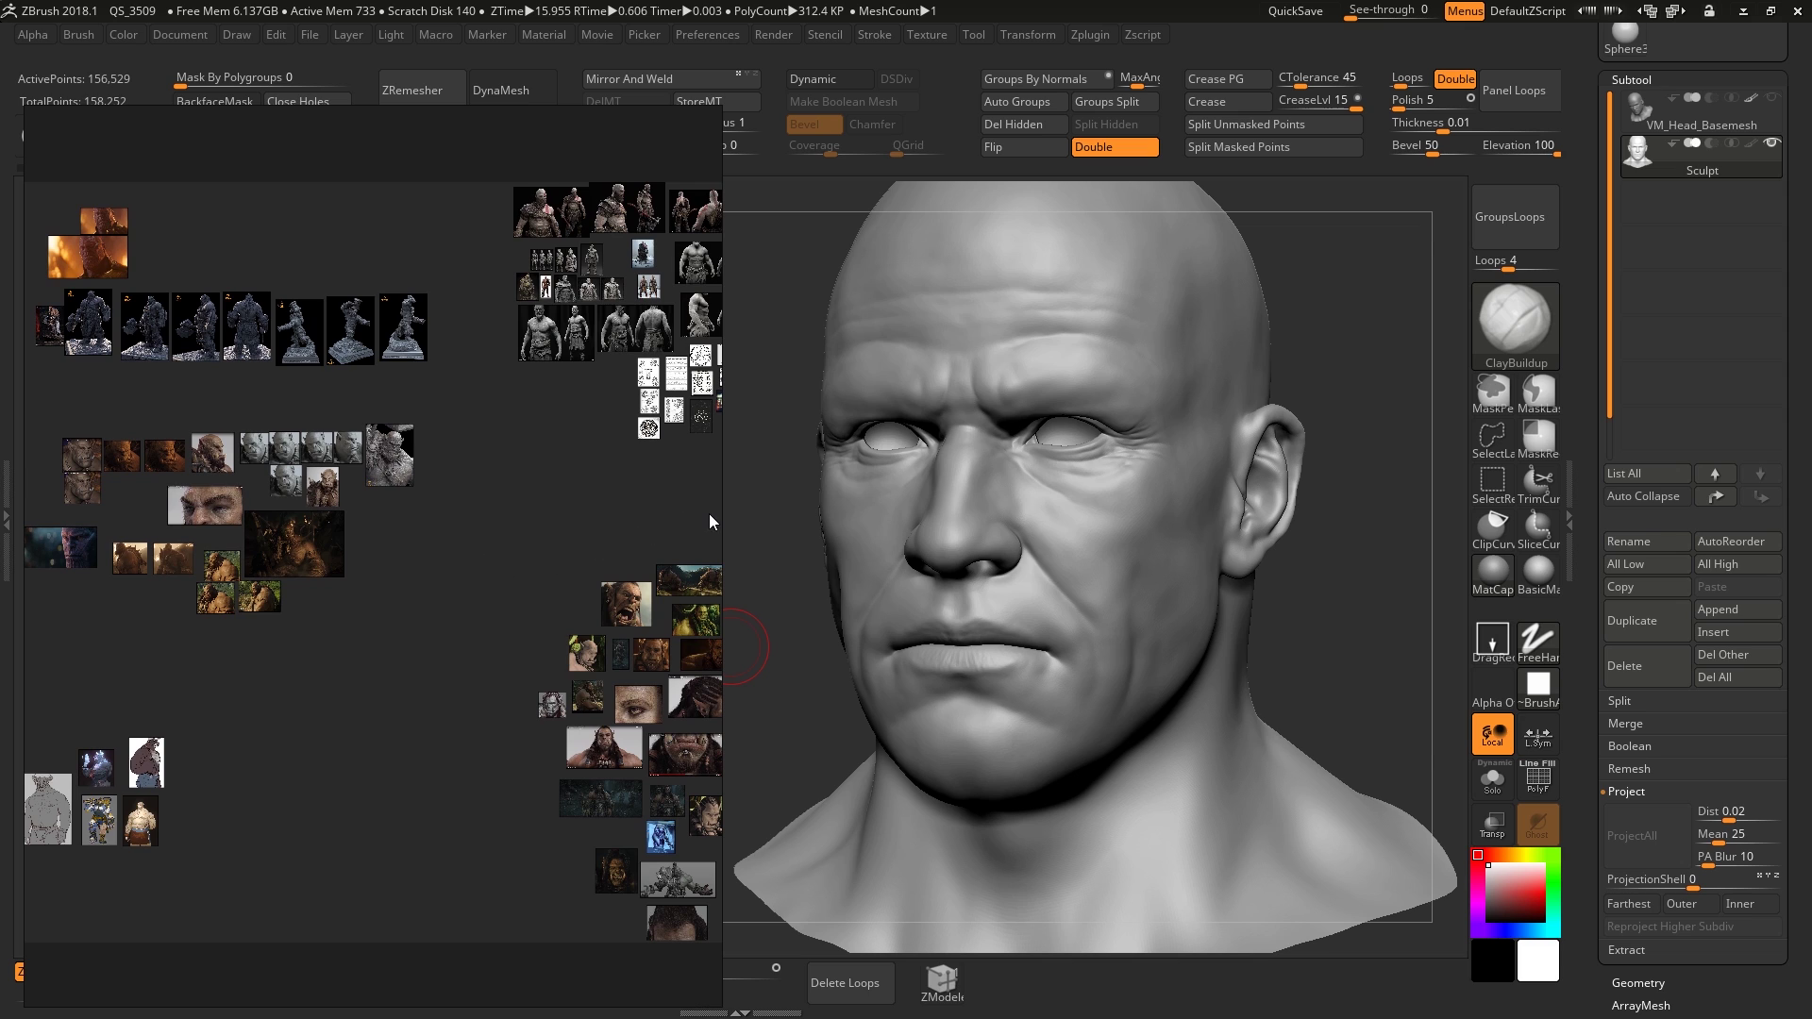
Narrow the reference board window to uncover more of the sculpting canvas, keeping the body and orc image groups in view.
left_click_drag(721, 514, 531, 536)
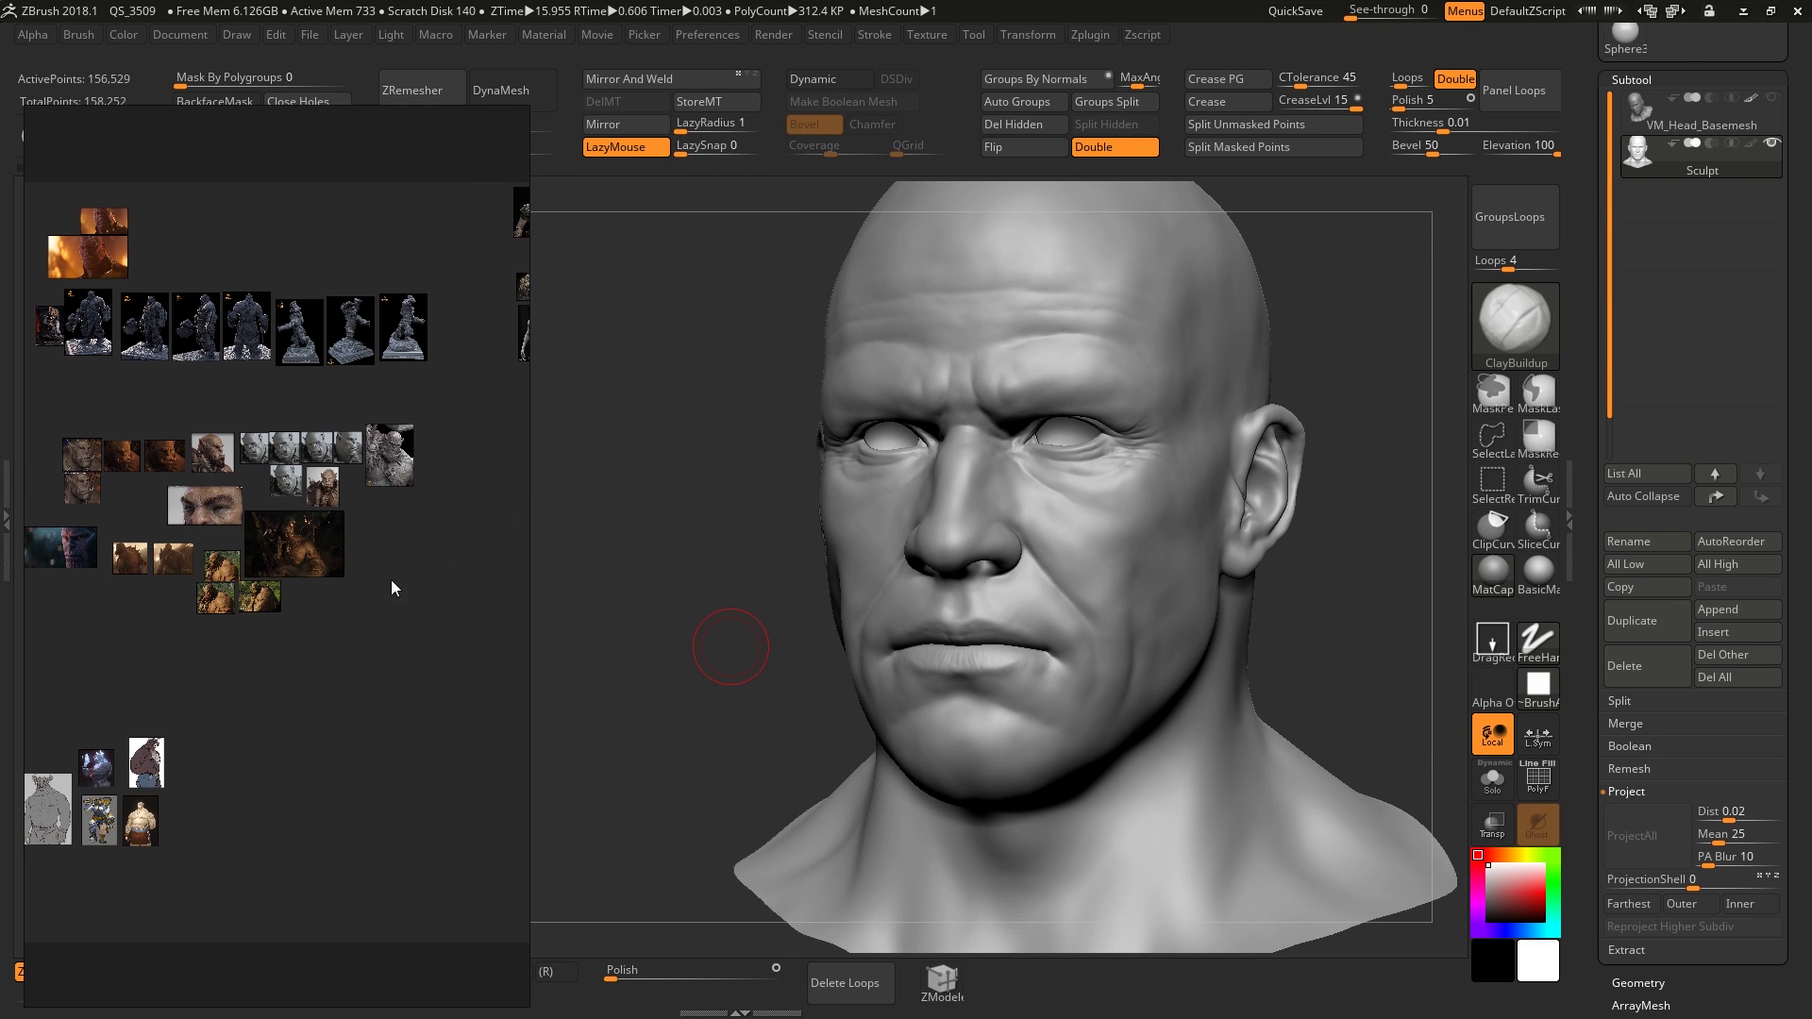
scroll(391, 579, "down", 3)
middle_click_drag(426, 515, 307, 496)
scroll(395, 524, "up", 3)
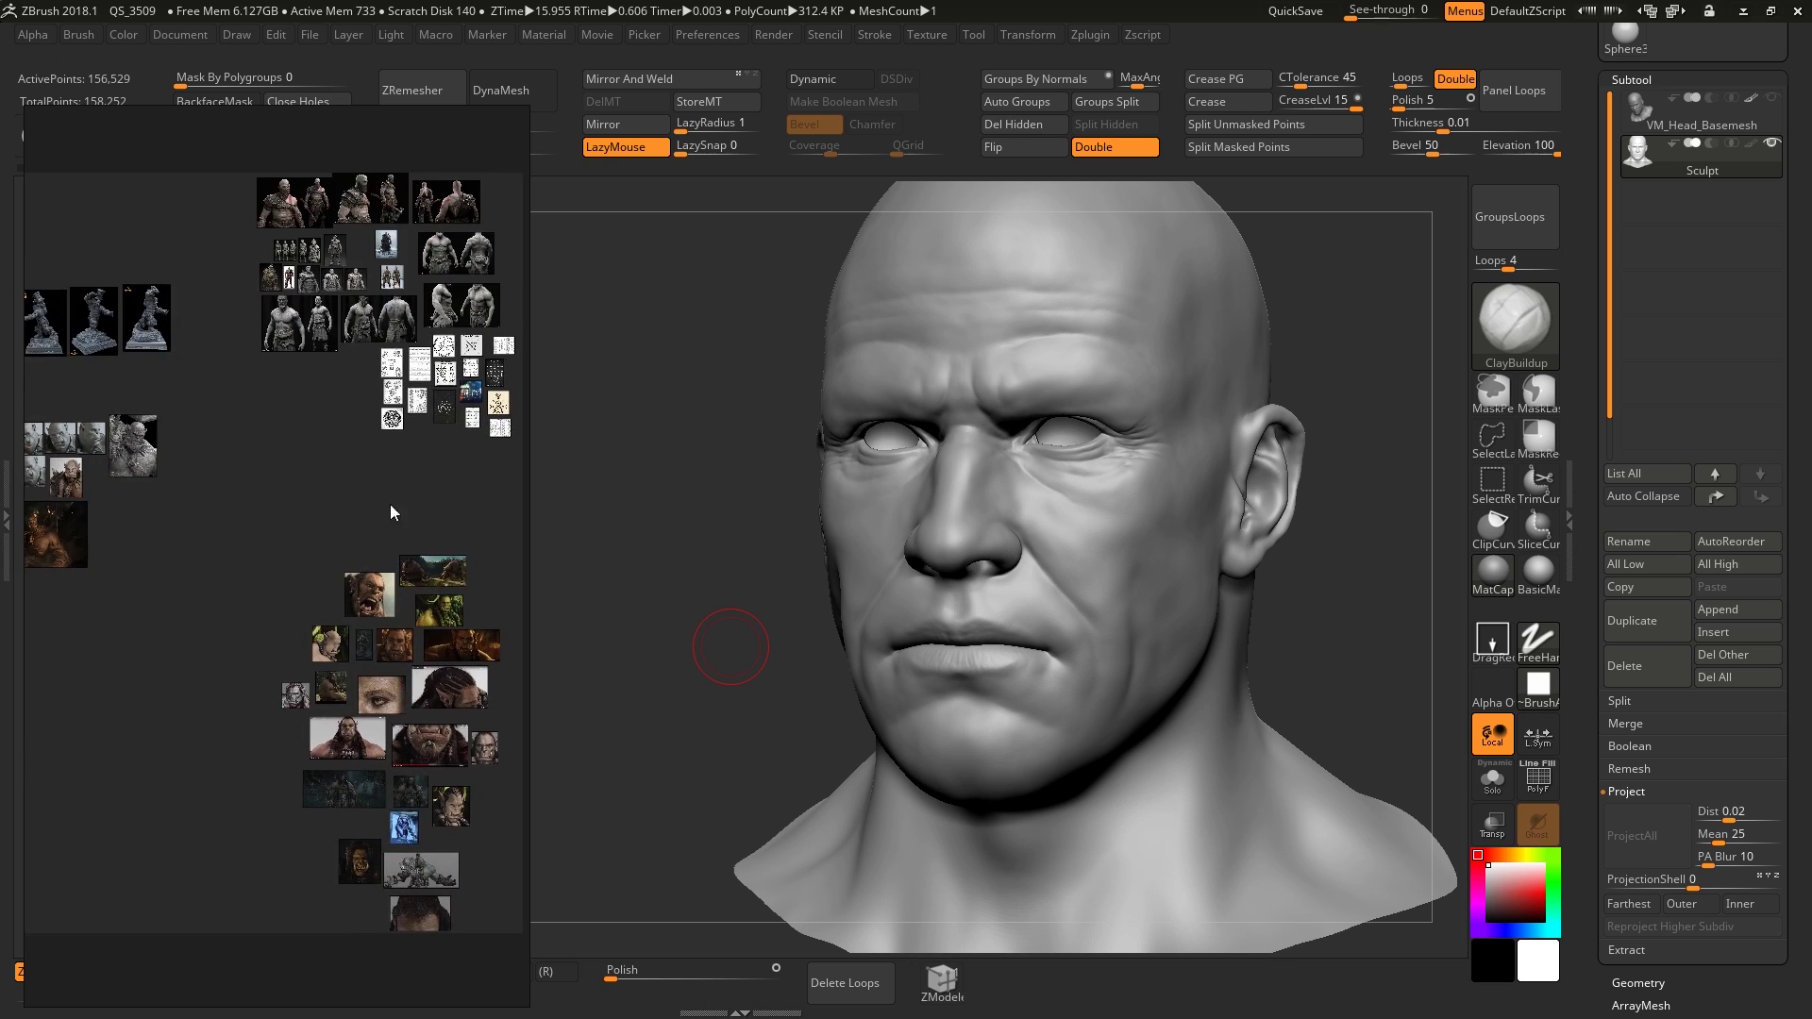
Examine the roaring orc image up close beside the sculpted head, and return to an overview of the board.
scroll(386, 509, "up", 2)
scroll(316, 675, "up", 5)
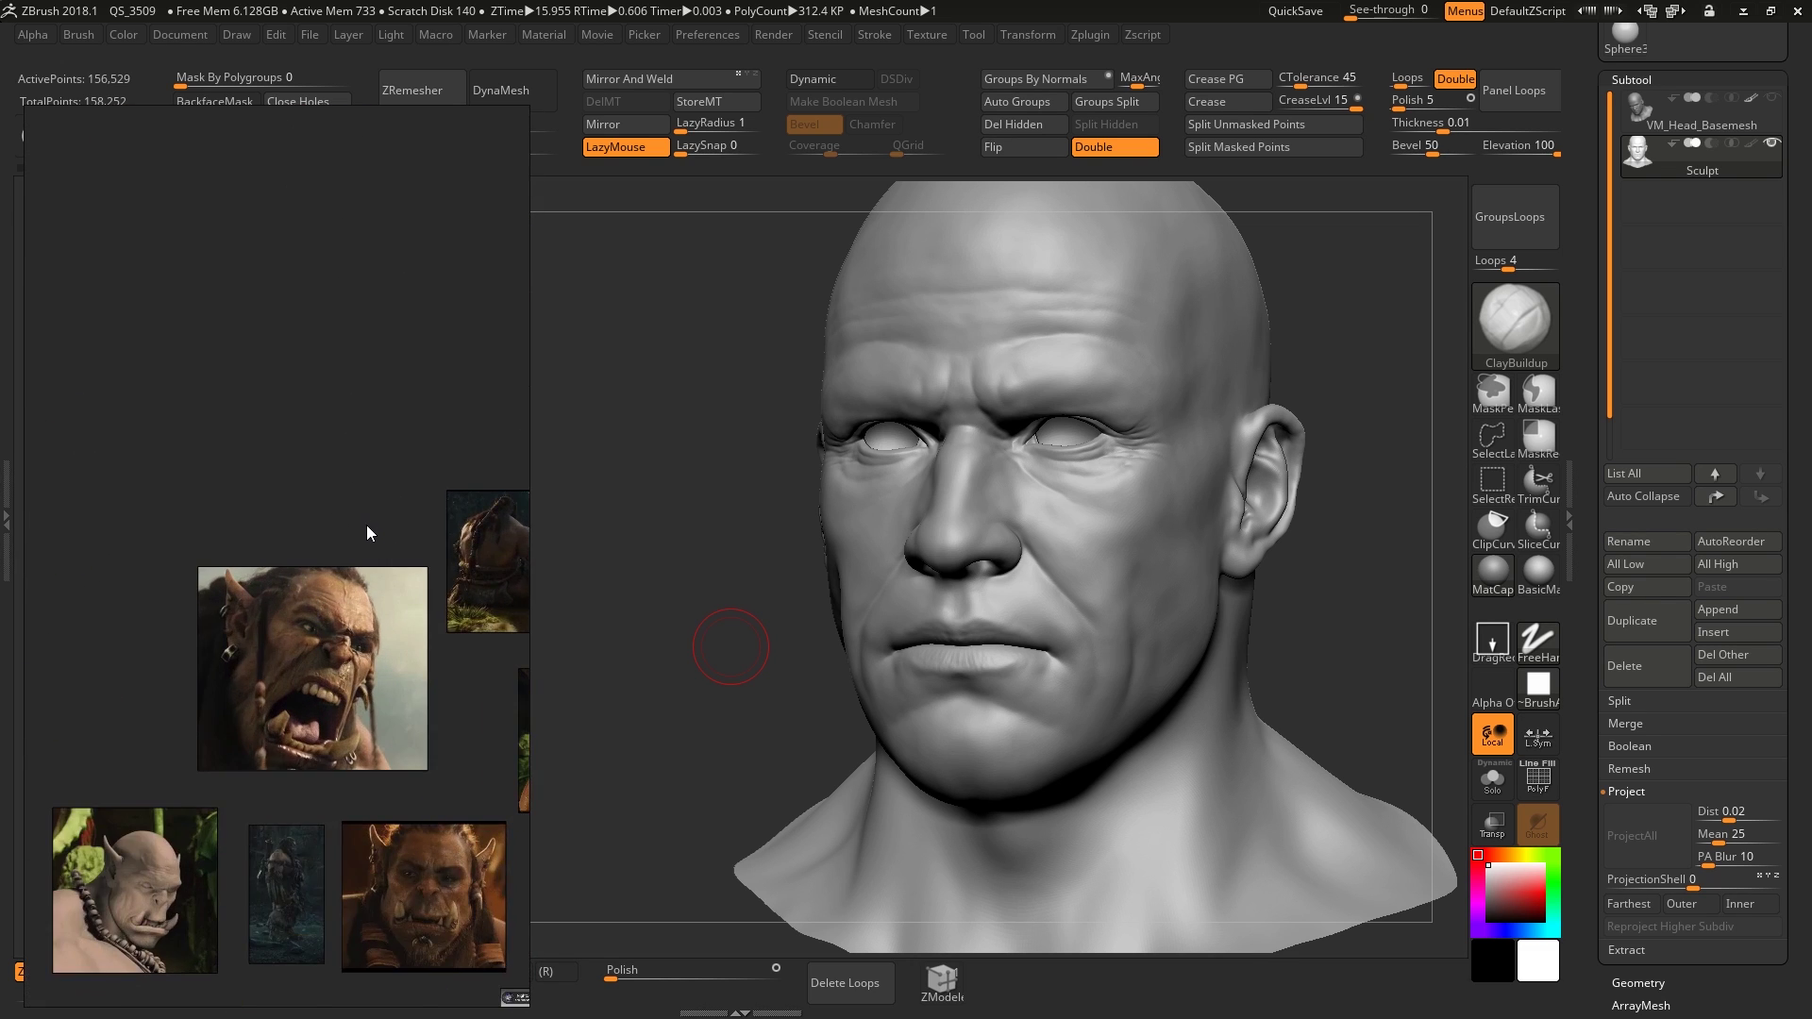
scroll(366, 526, "up", 5)
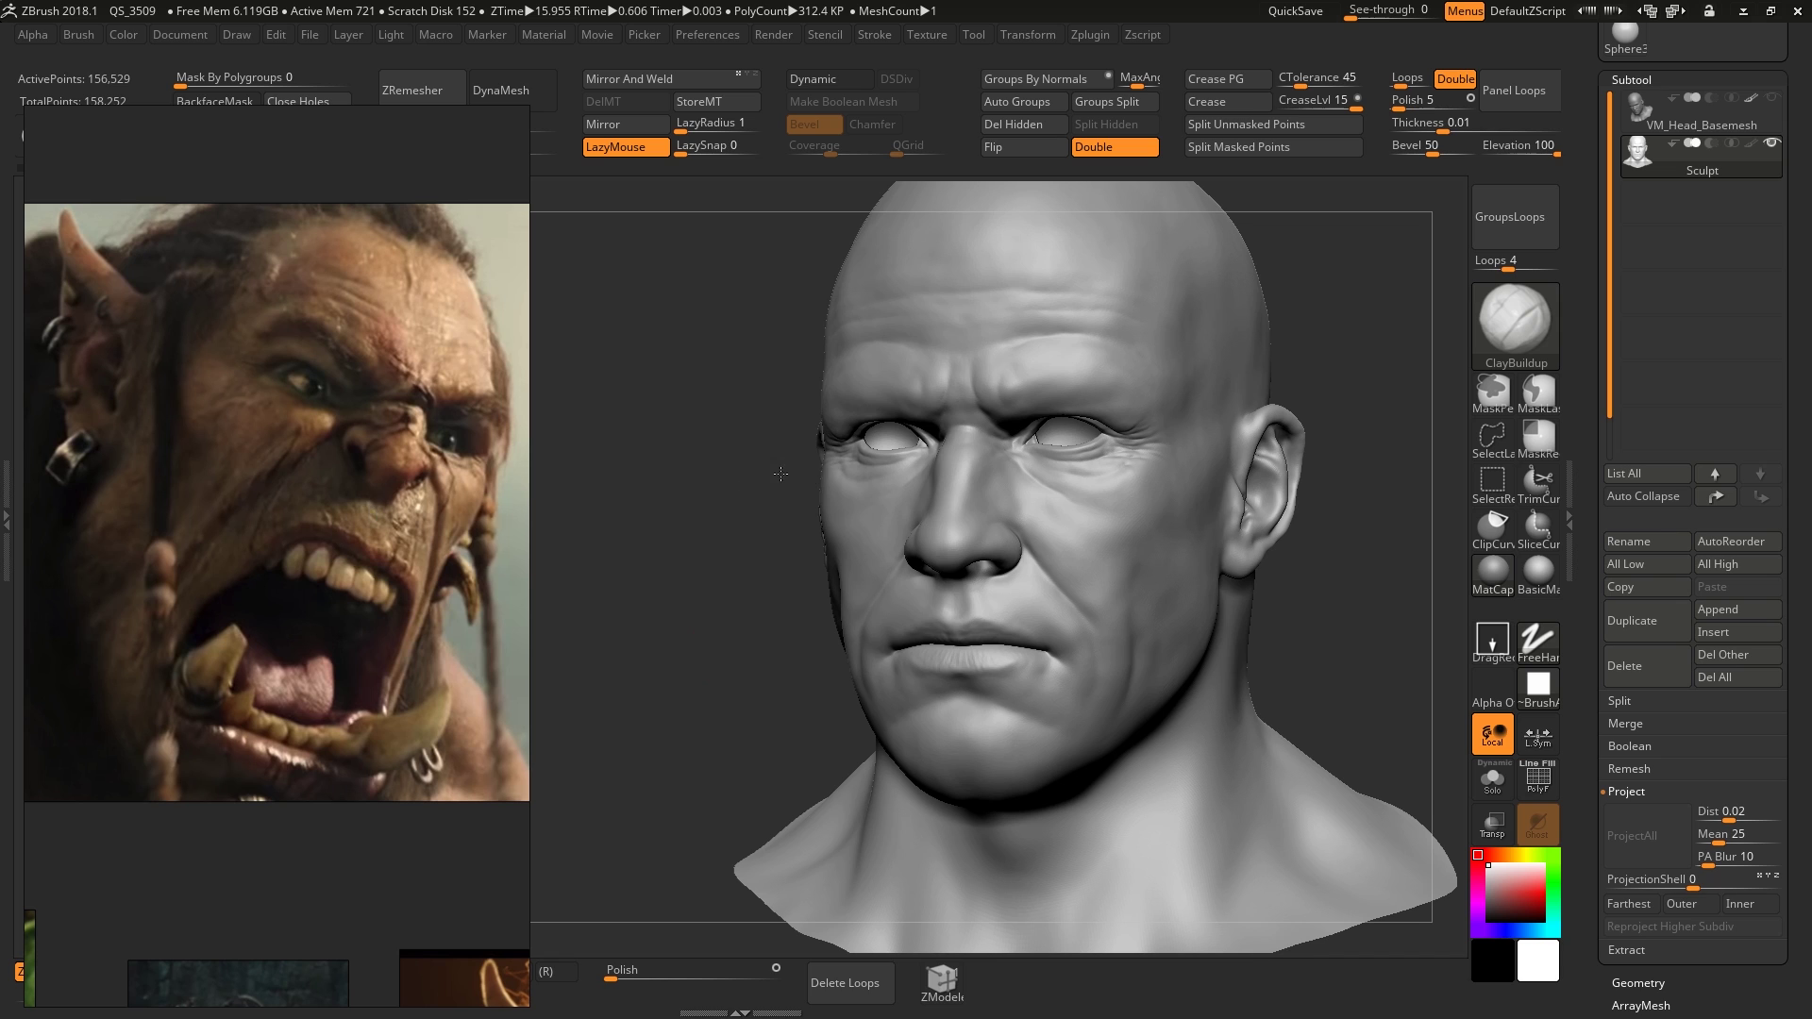
left_click_drag(765, 472, 606, 539)
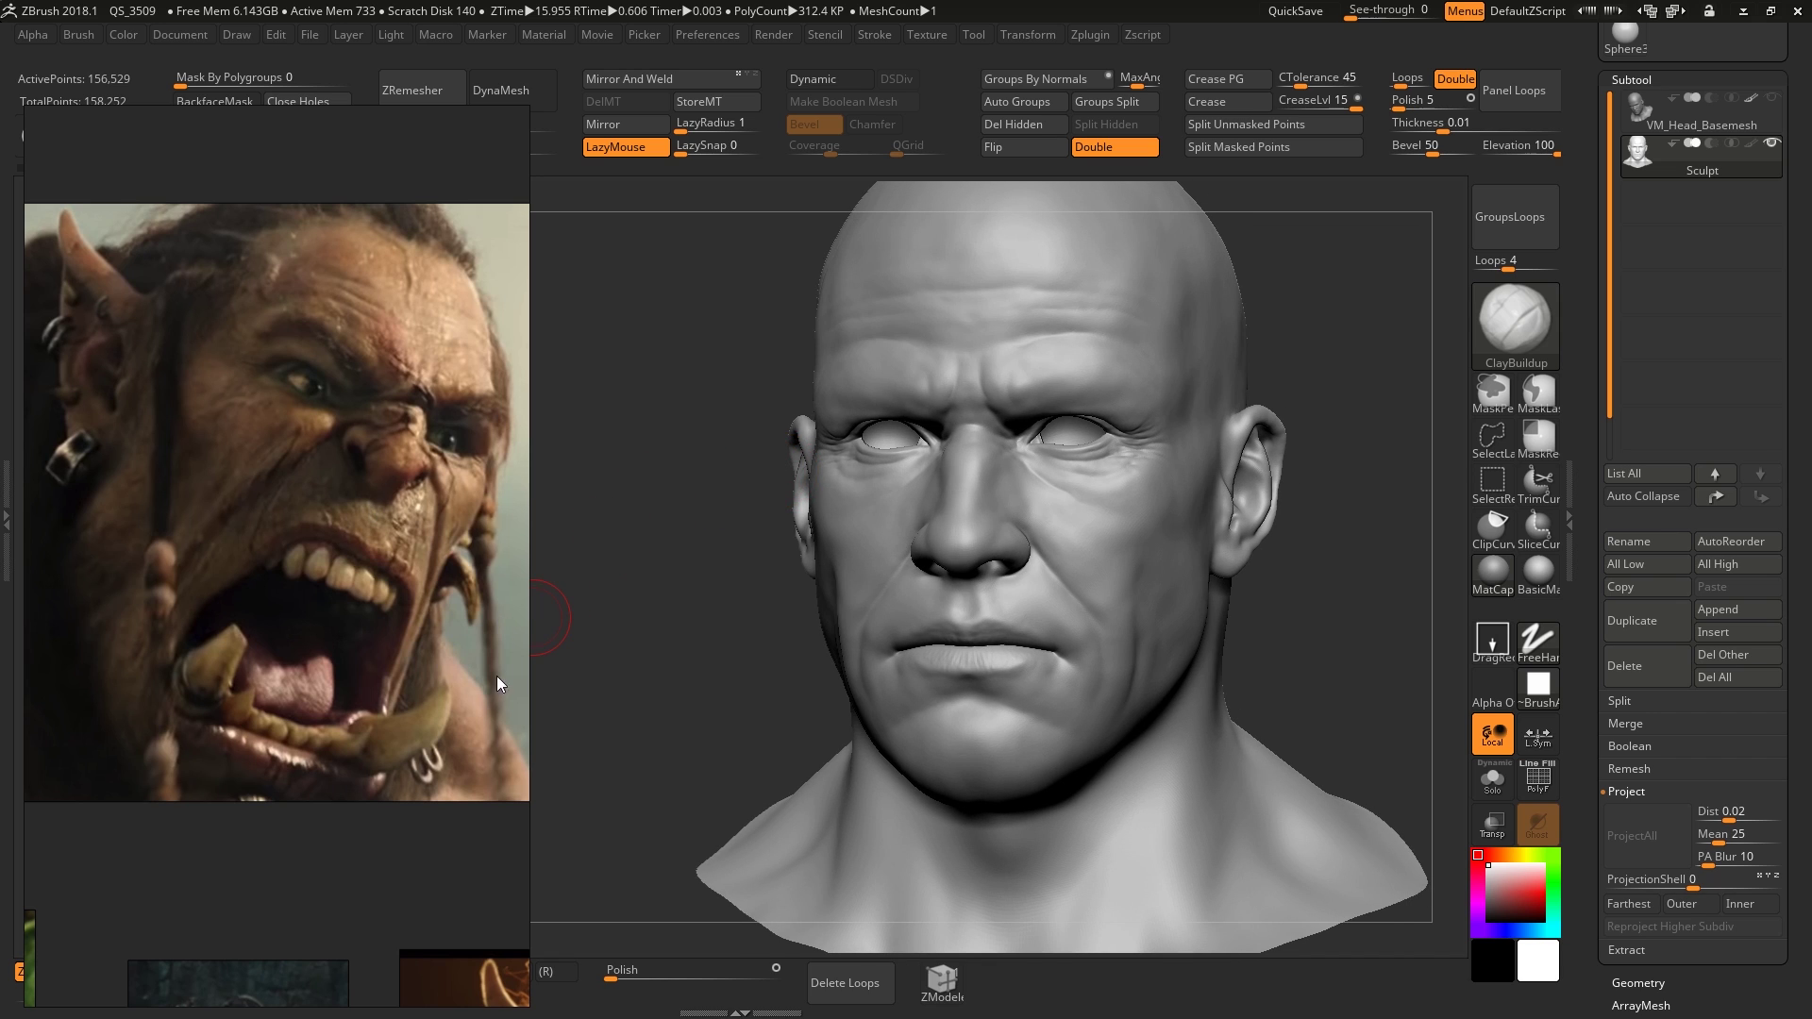
scroll(442, 819, "down", 10)
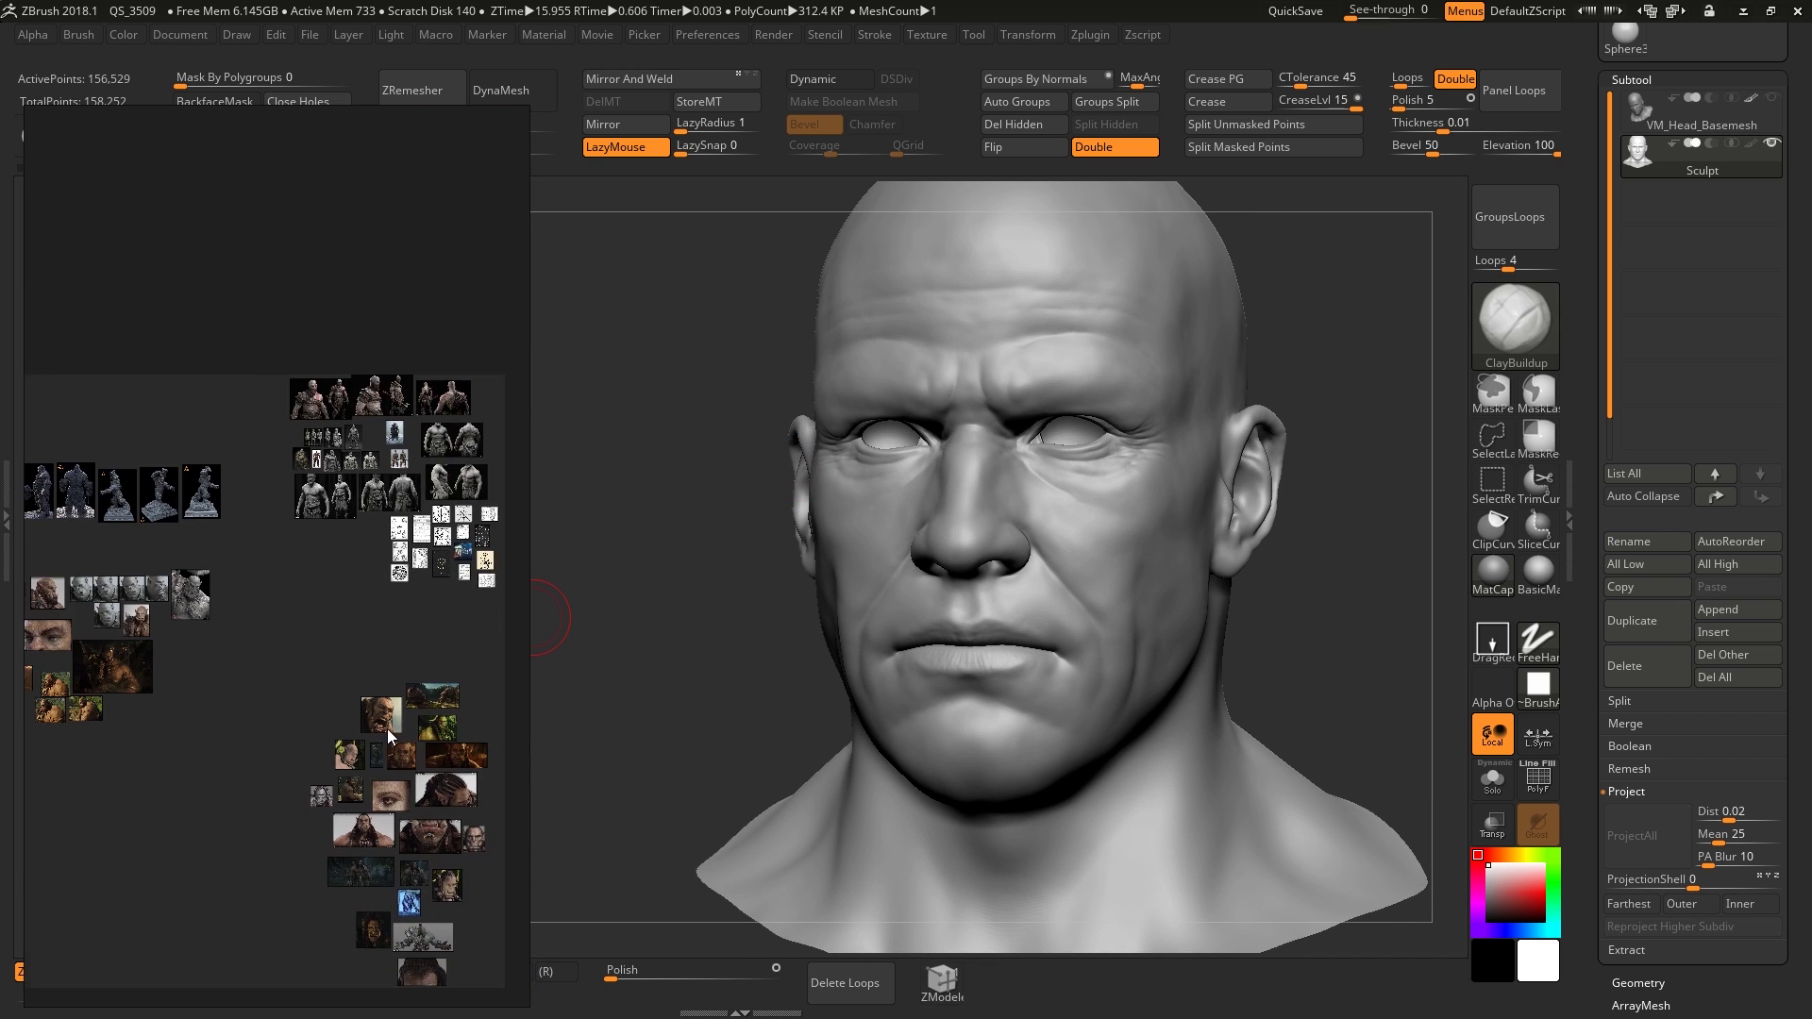
middle_click_drag(432, 696, 434, 696)
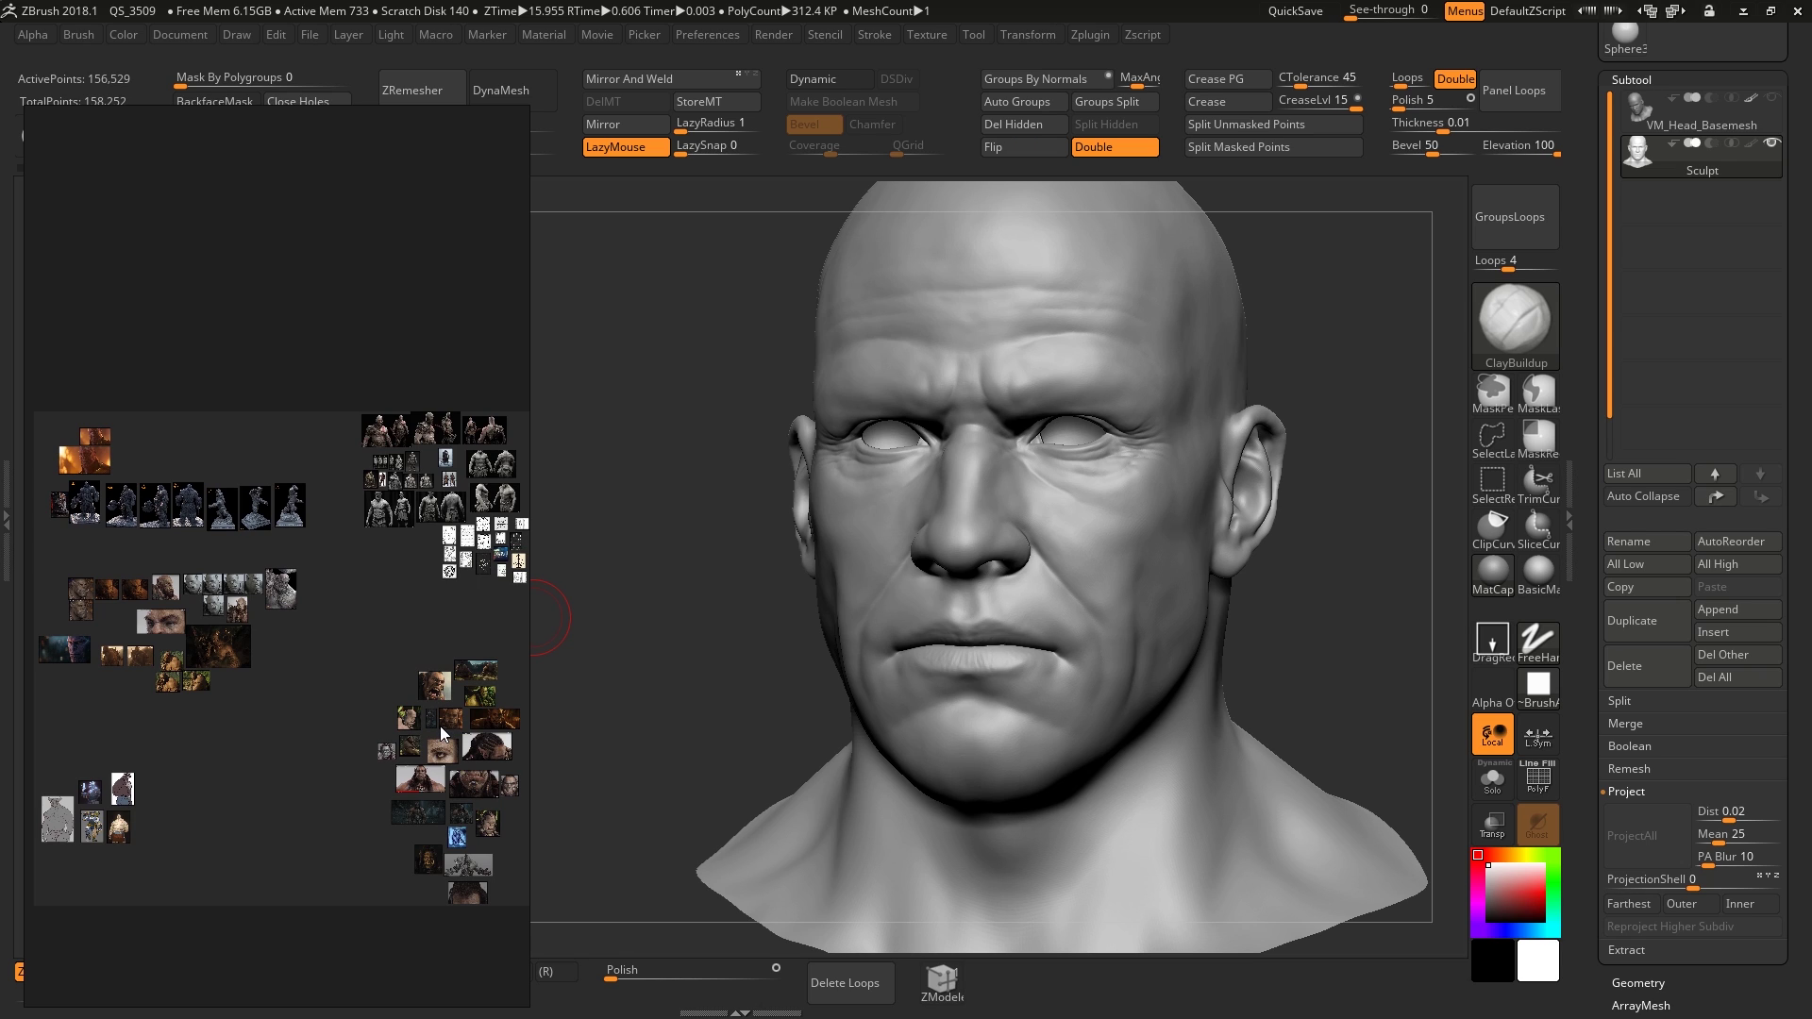
scroll(384, 729, "down", 14)
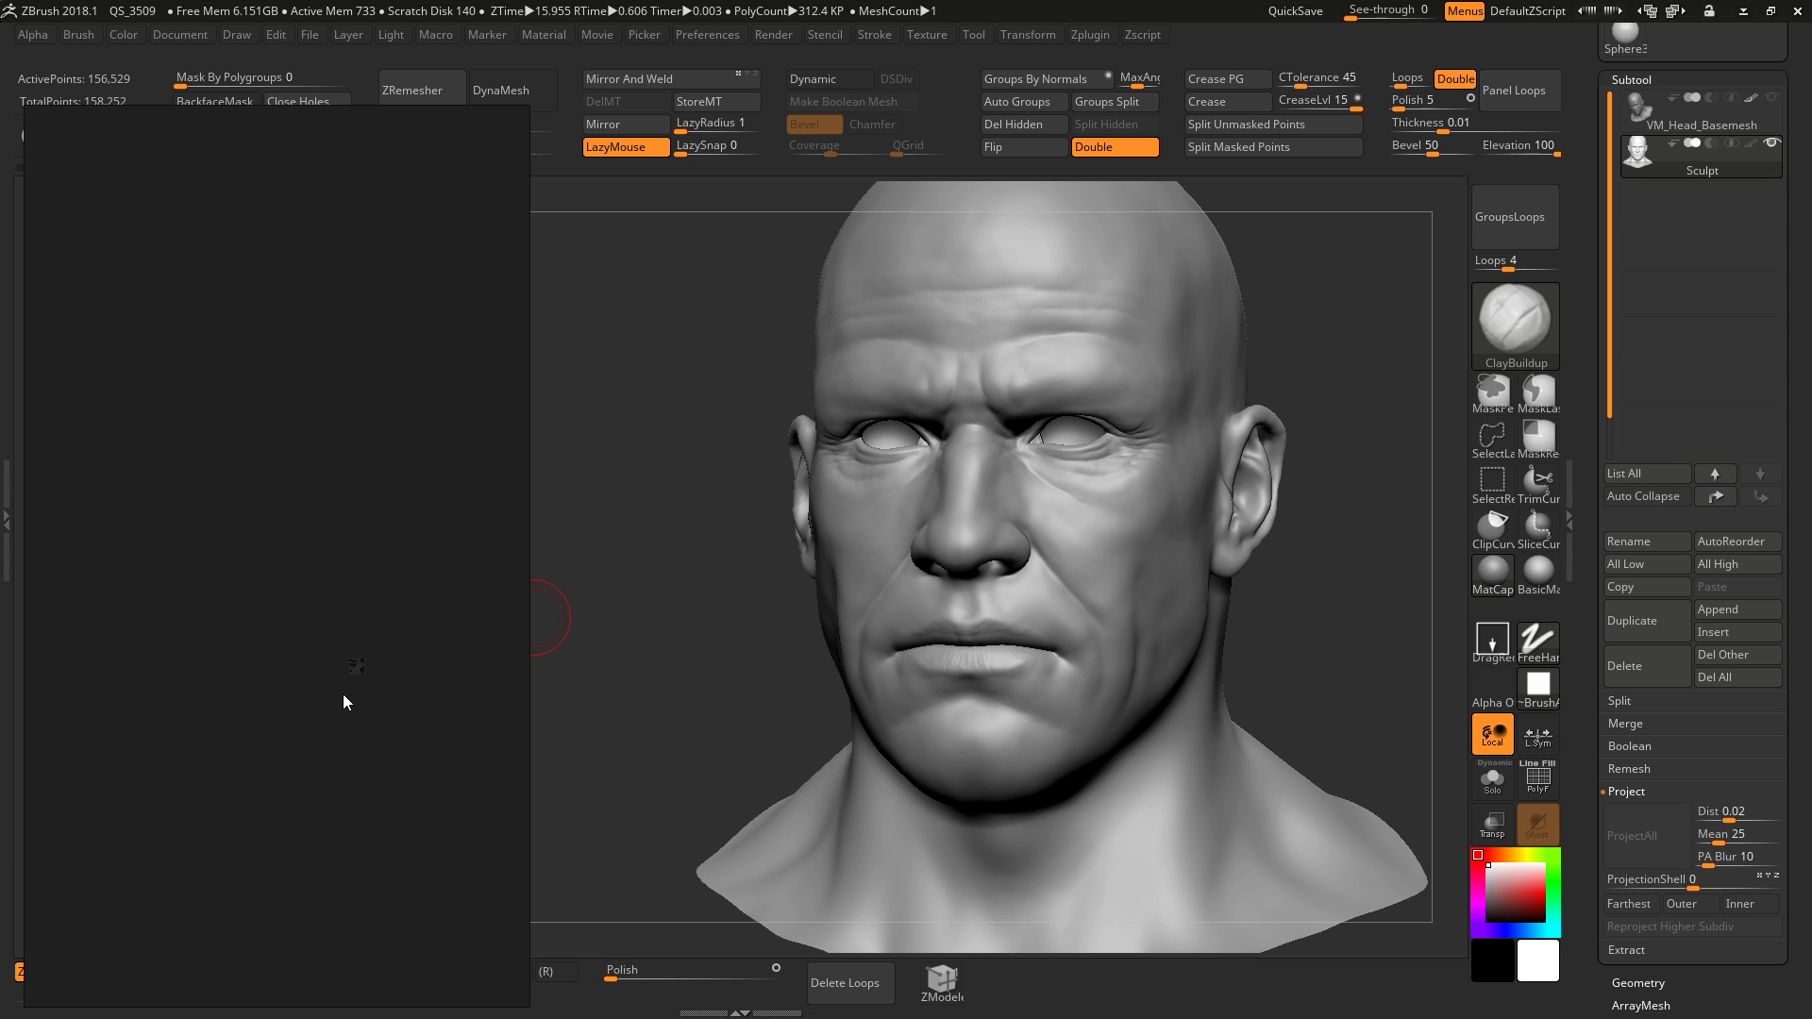
scroll(364, 680, "up", 14)
middle_click_drag(265, 489, 565, 737)
scroll(307, 398, "up", 1)
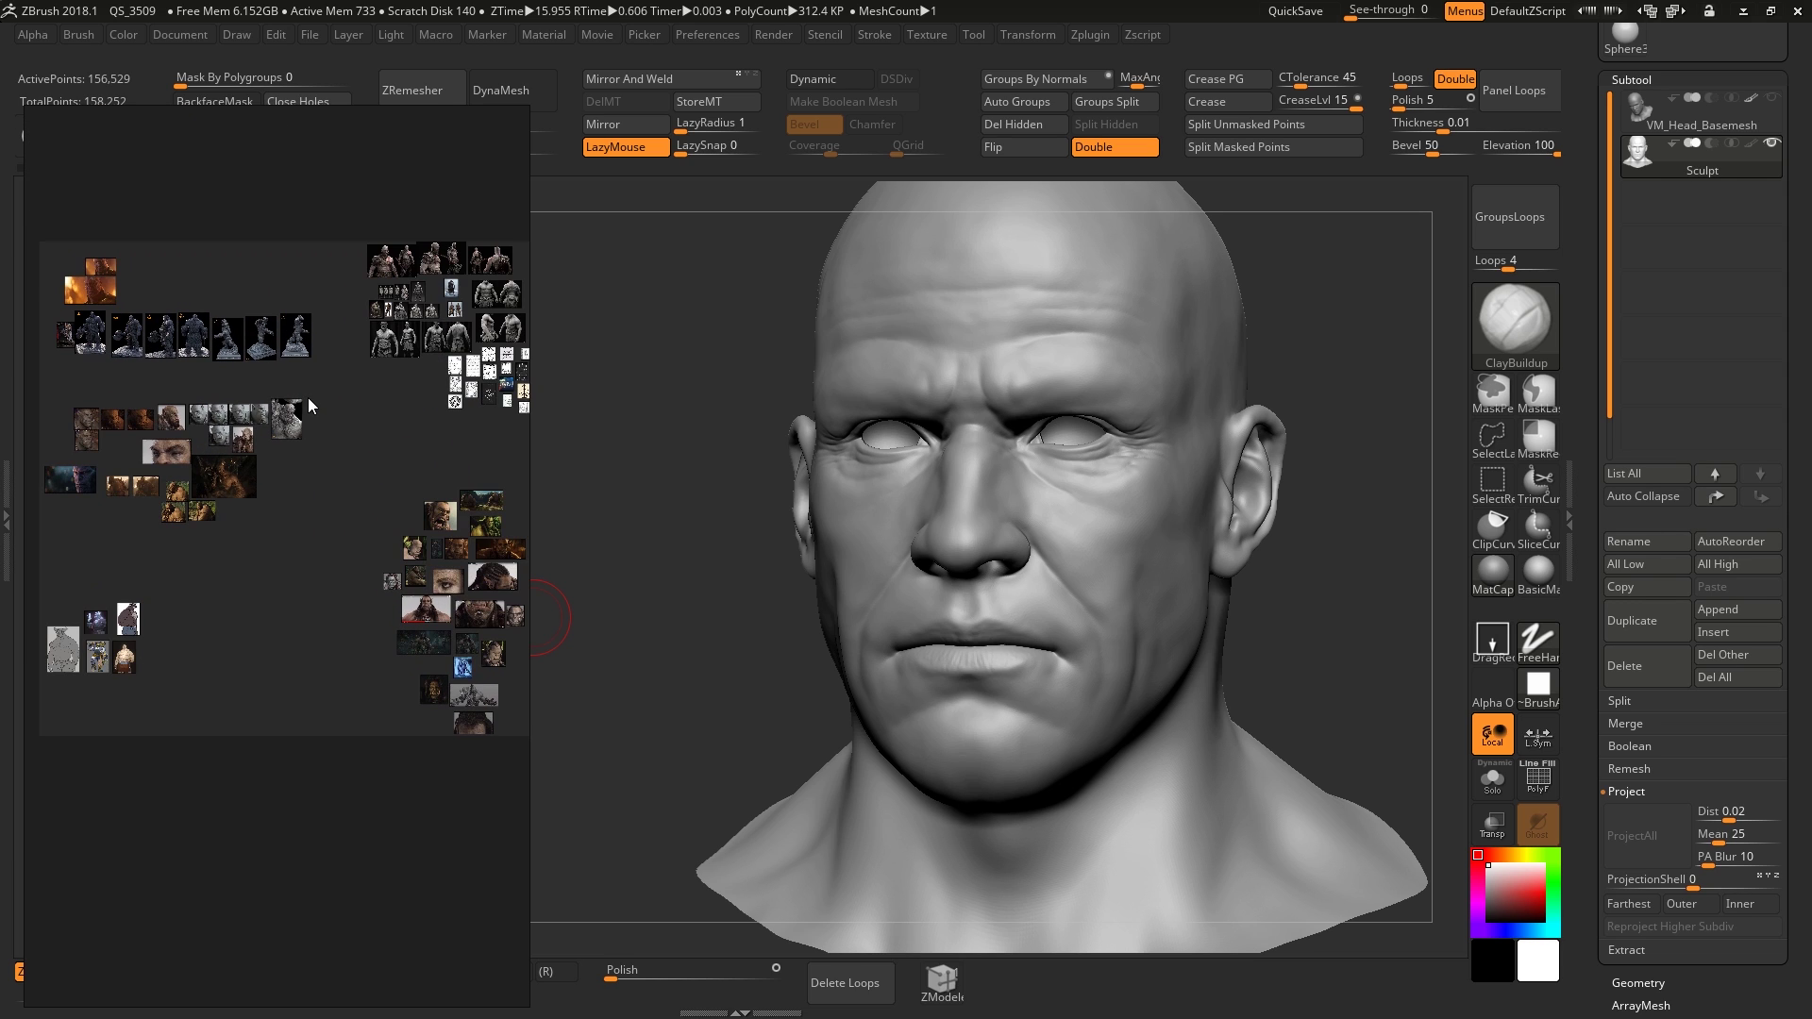
Turn off Always On Top for the reference board and switch to ZBrush so it covers the board.
right_click(358, 508)
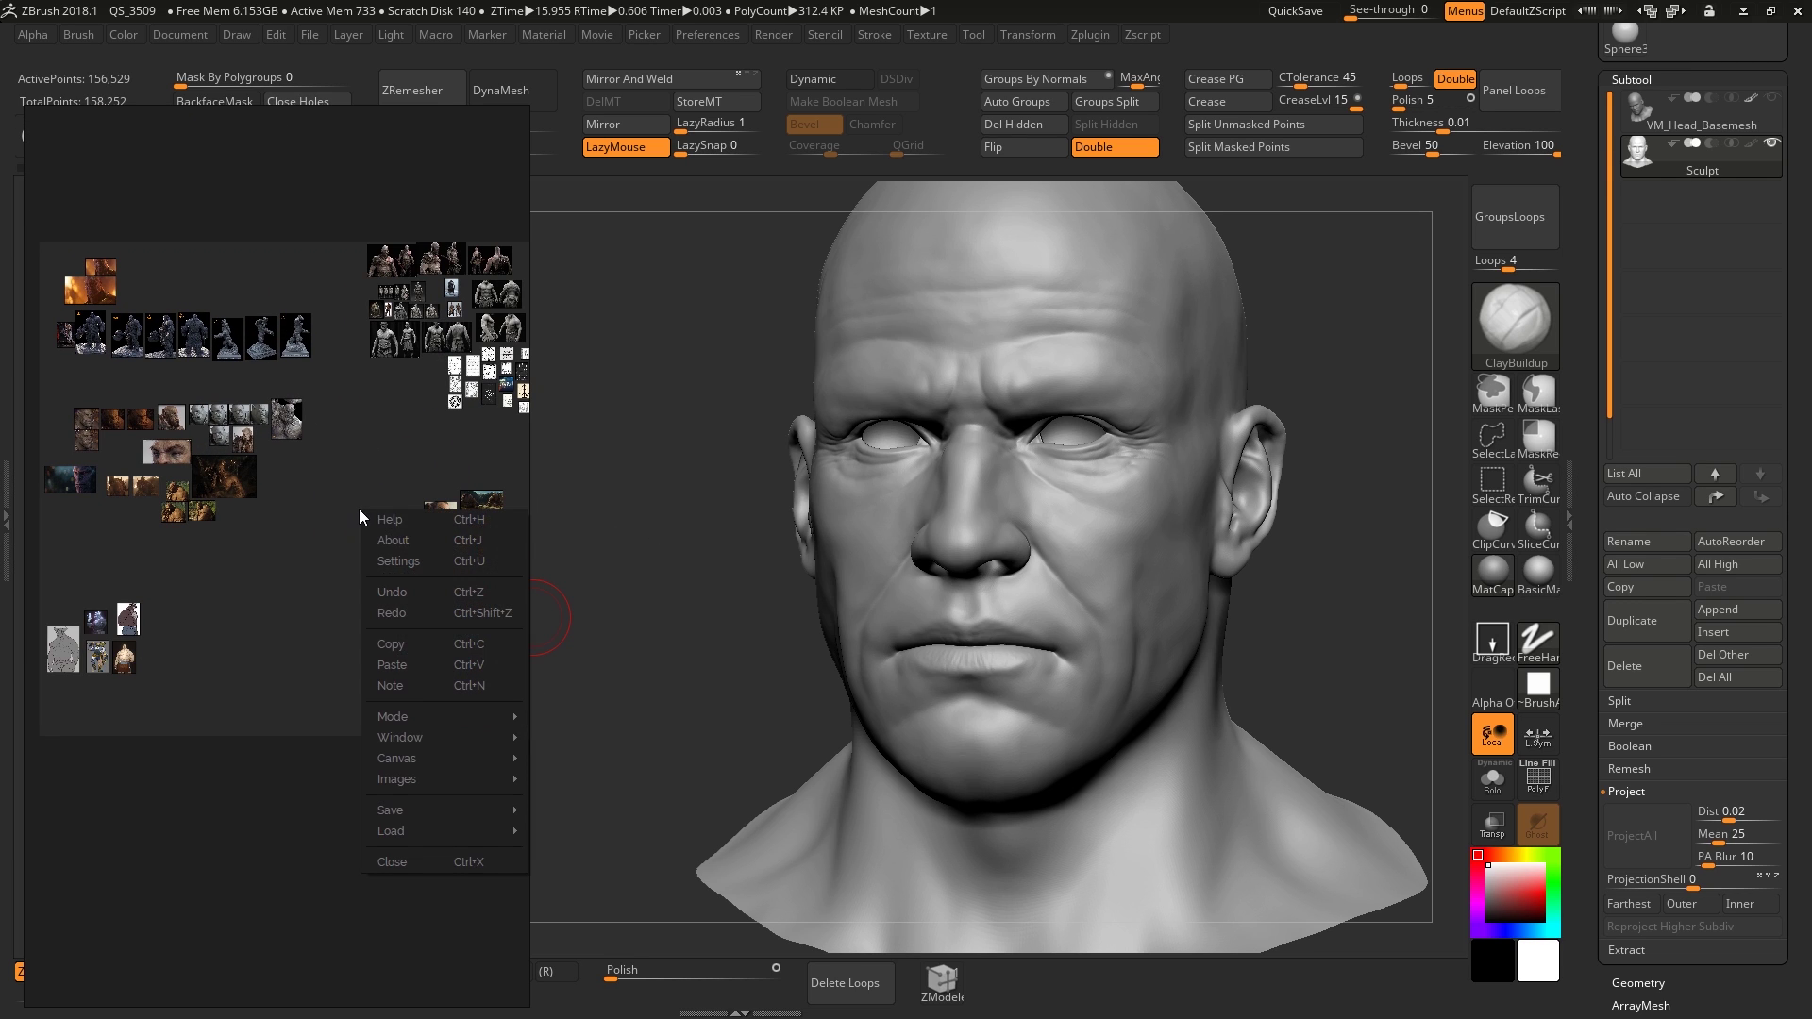
mouse_move(415, 715)
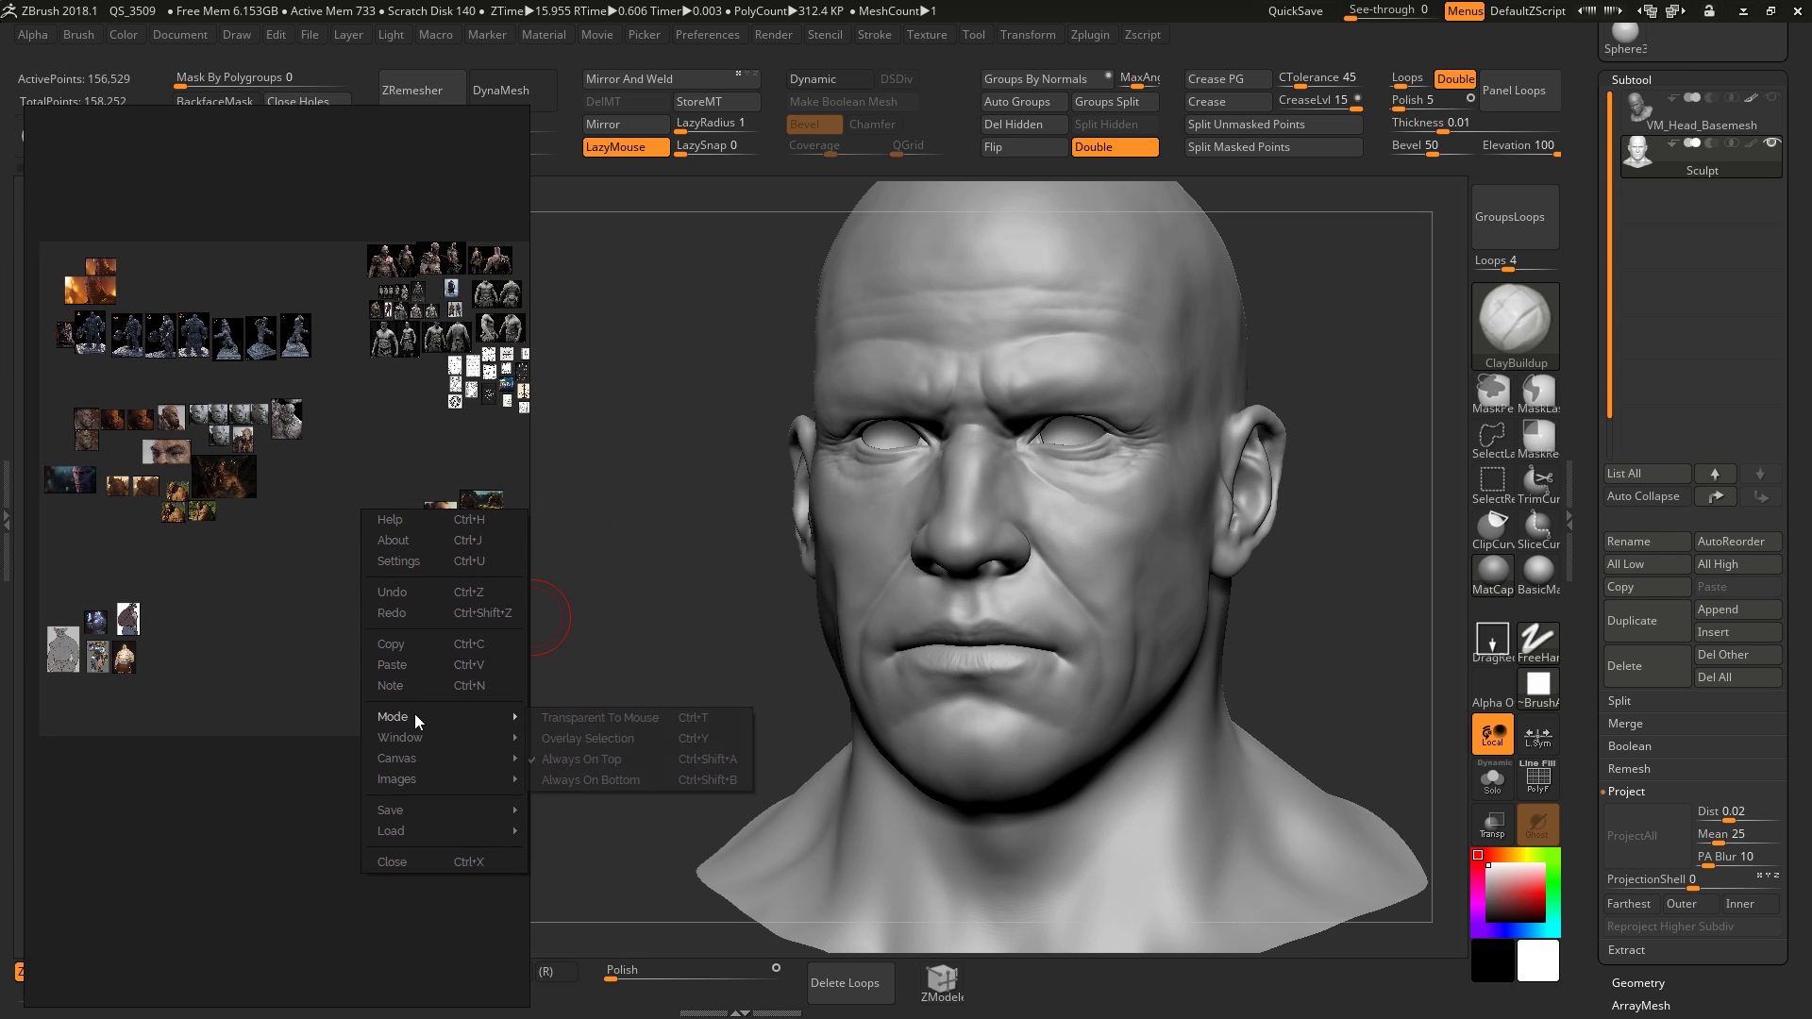
left_click(635, 760)
left_click(625, 686)
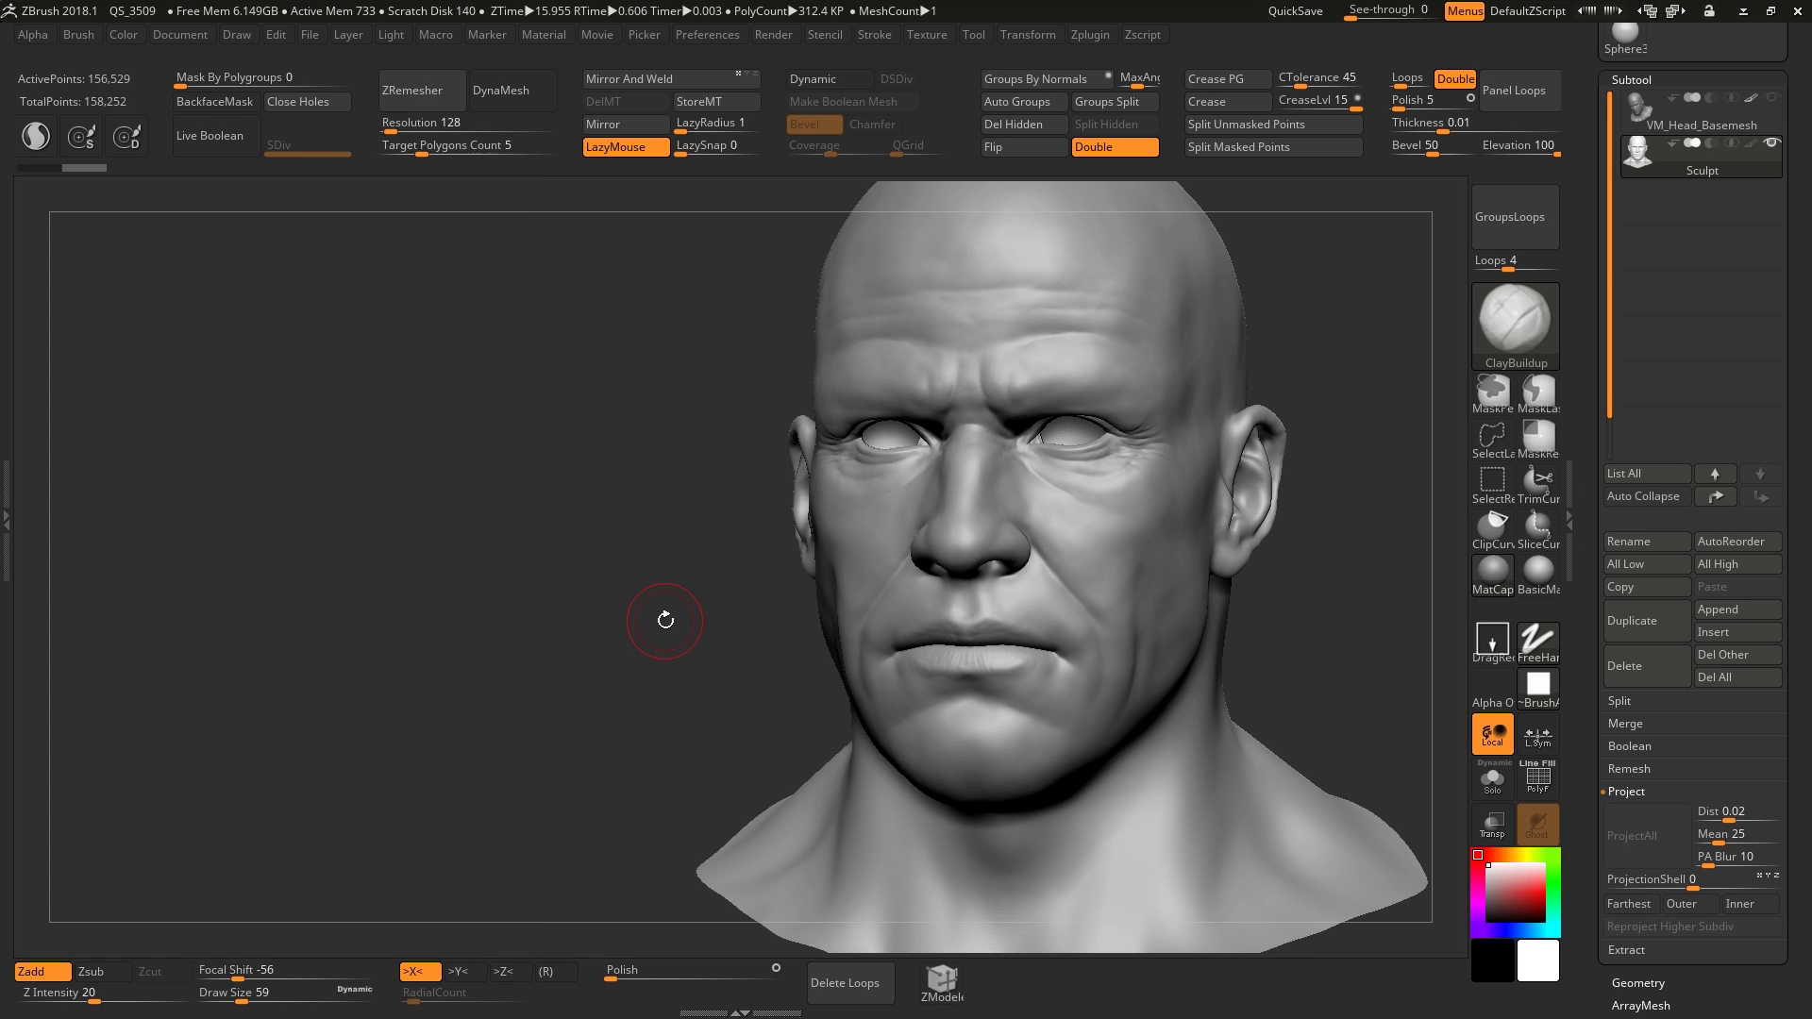
Switch back to PureRef to bring the reference board in front of ZBrush.
key("alt+Tab")
right_click(300, 627)
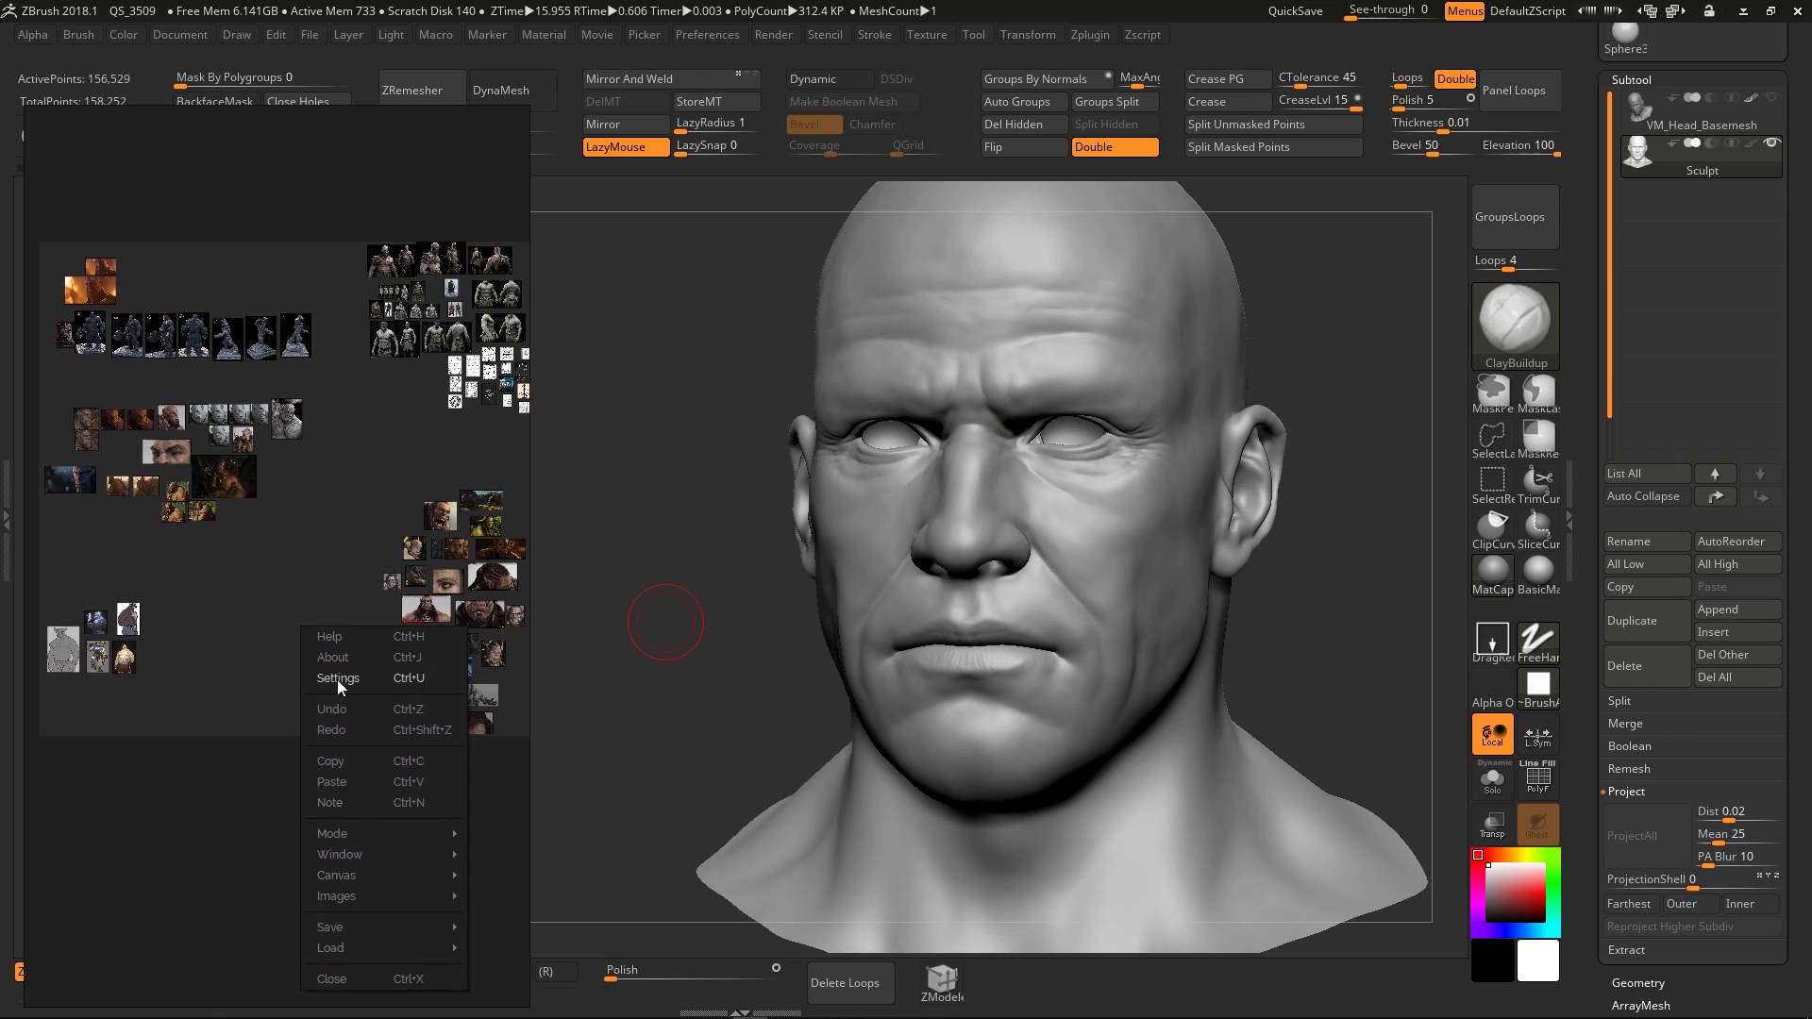
left_click(270, 768)
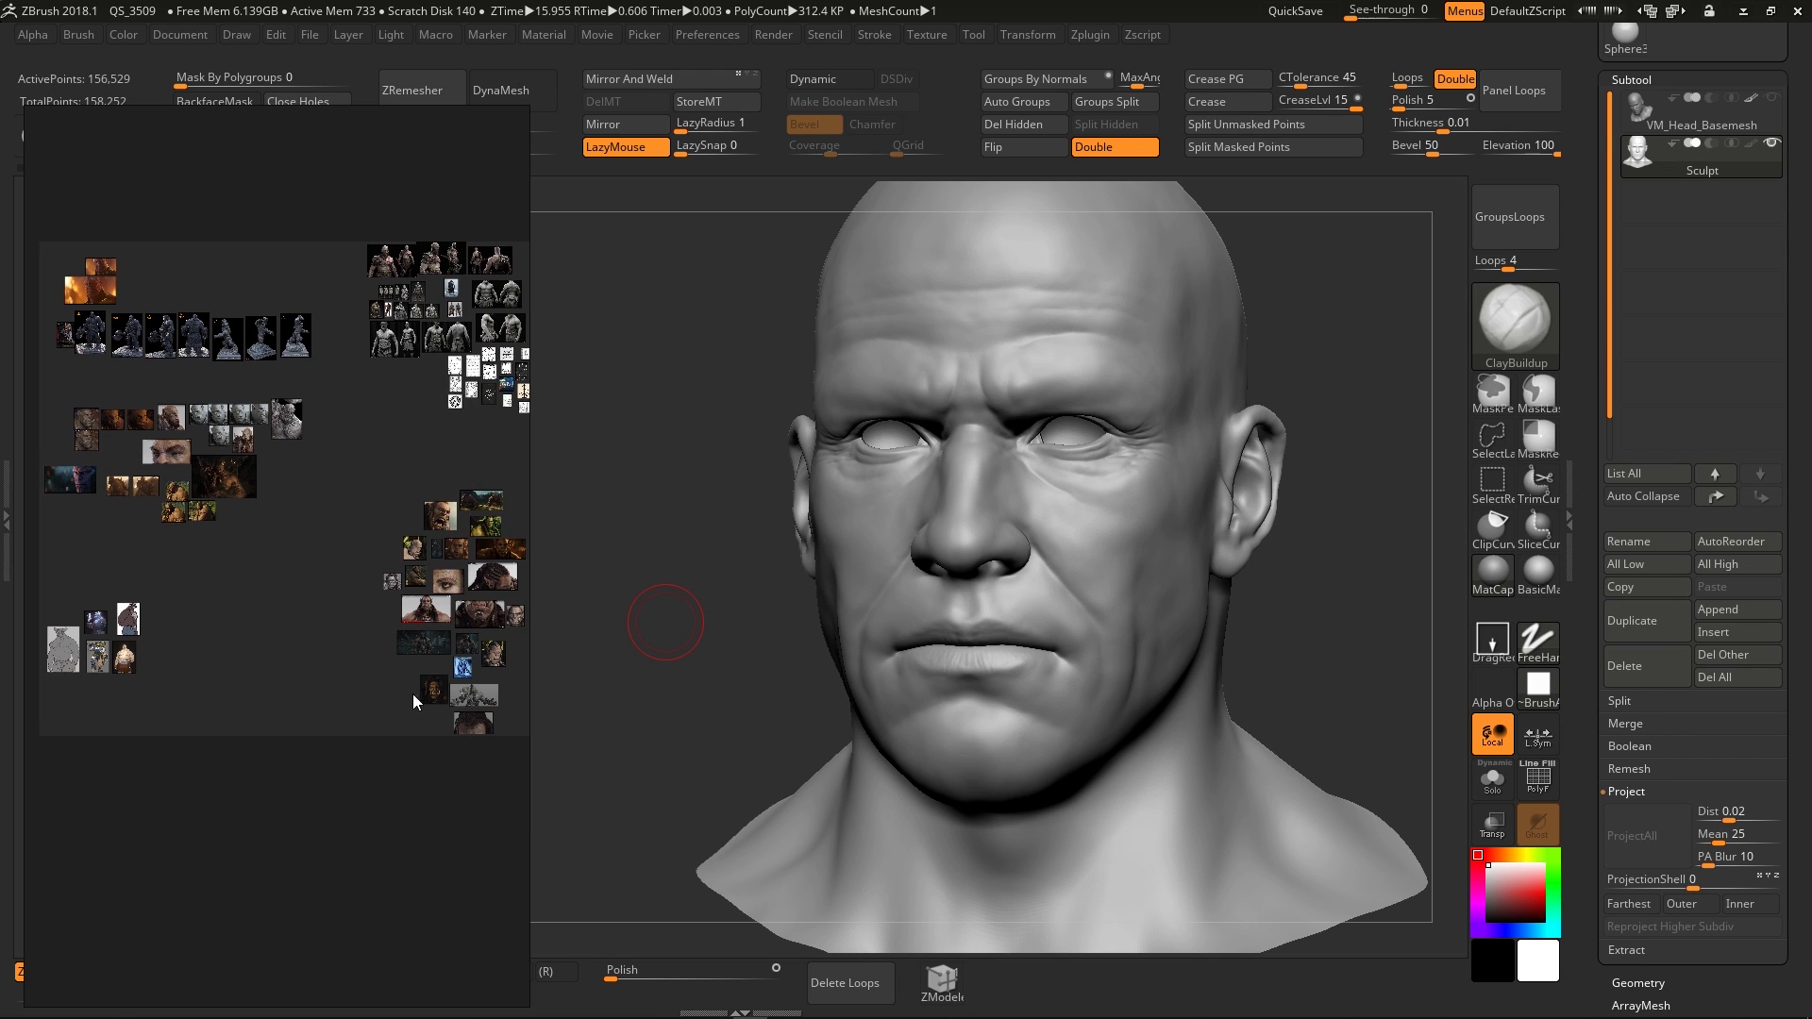
Add the photo of the fur-cloaked man on a carved throne to the board's empty area and enlarge it.
scroll(318, 649, "down", 1)
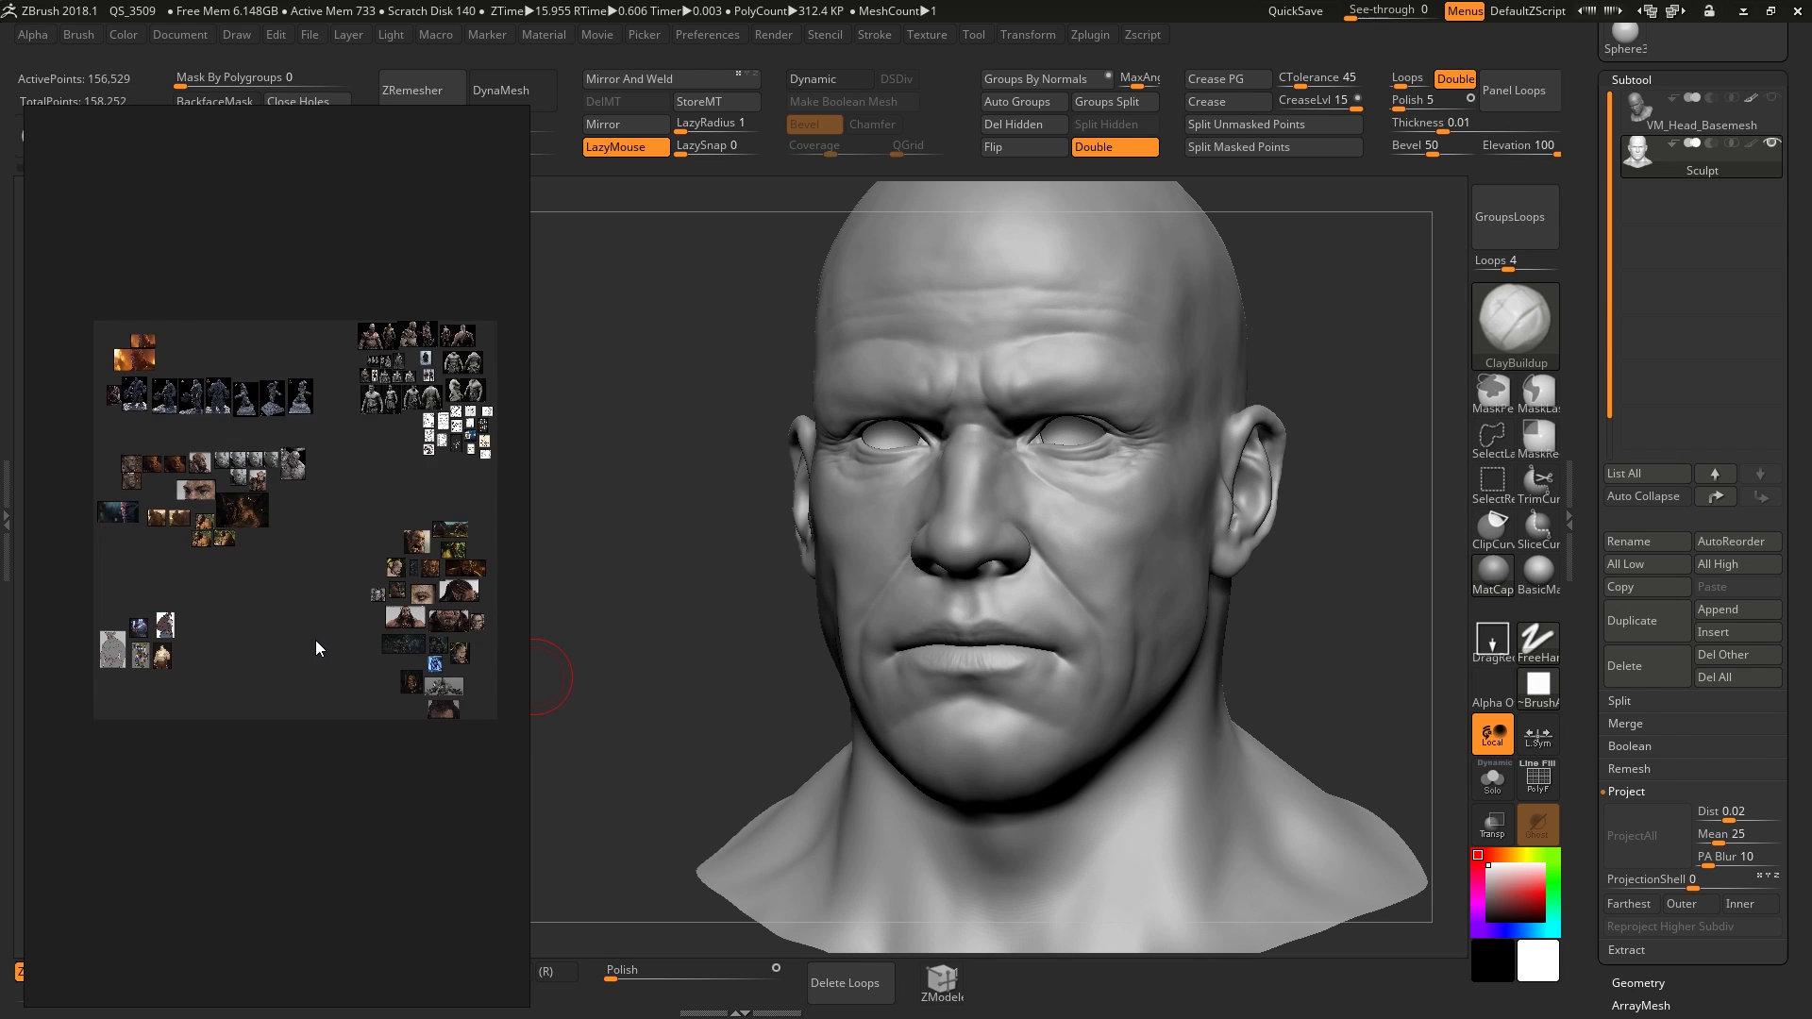
scroll(317, 640, "up", 1)
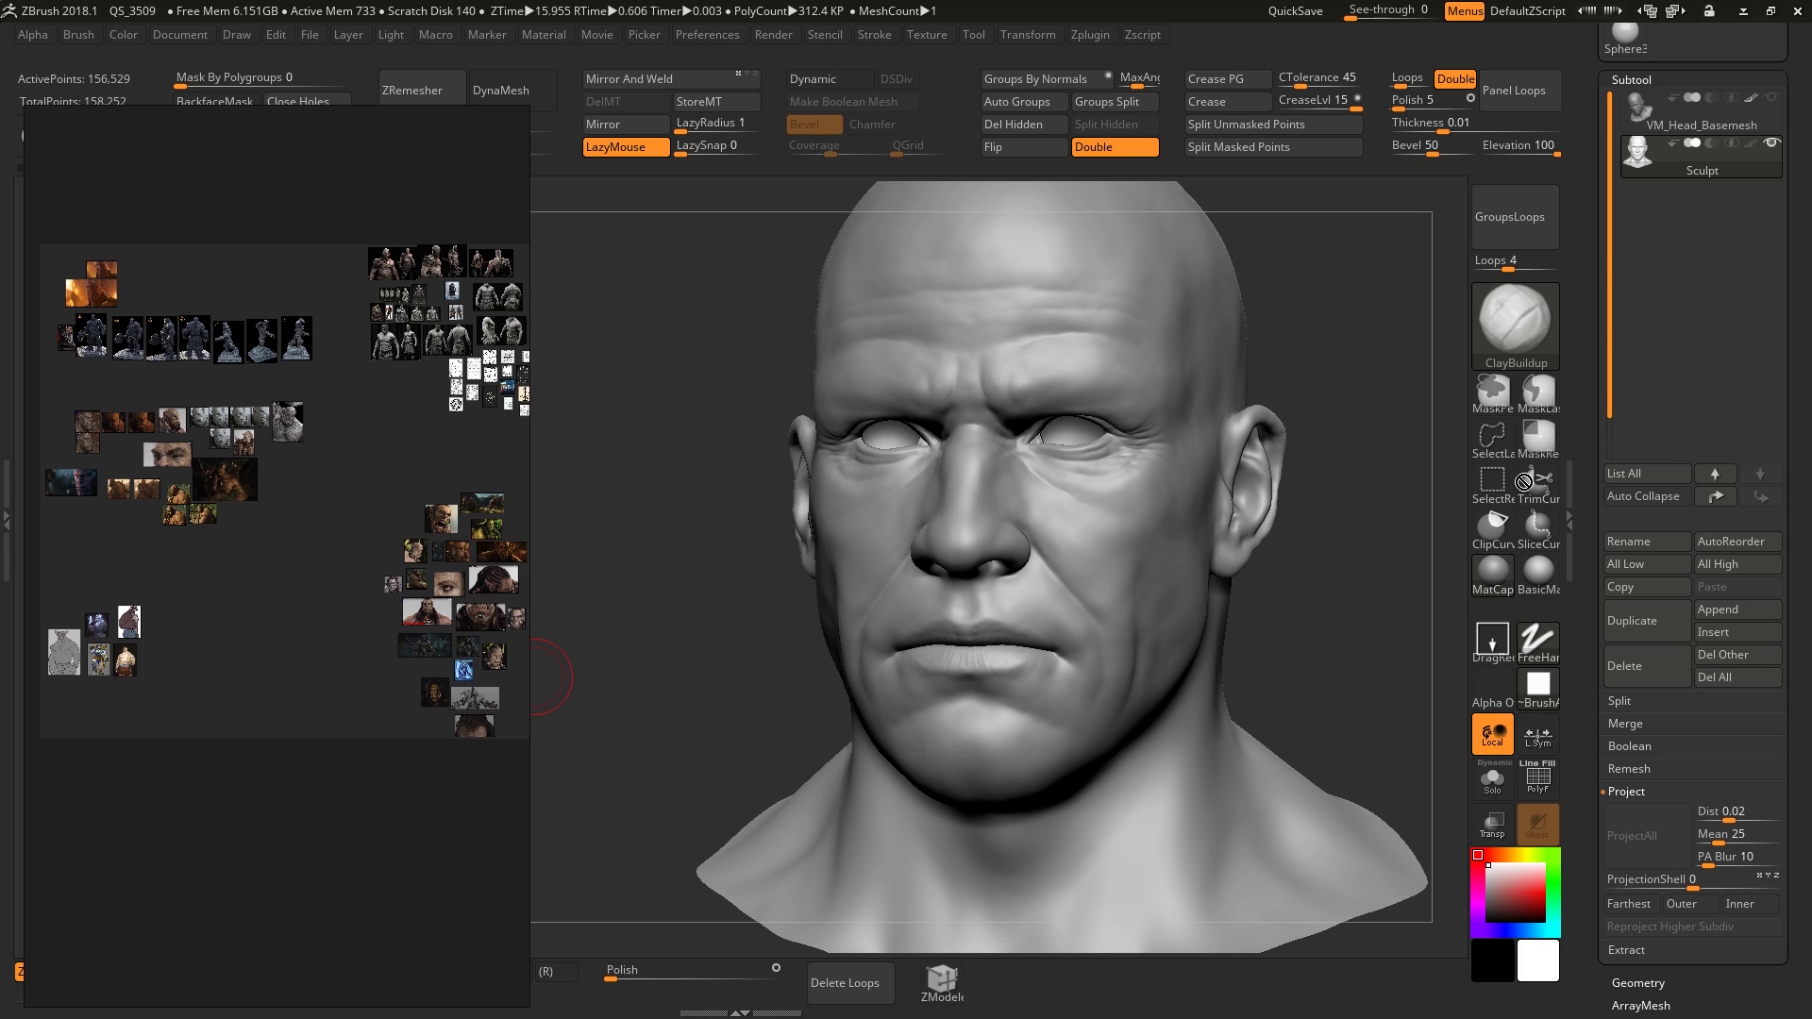
left_click_drag(537, 476, 263, 604)
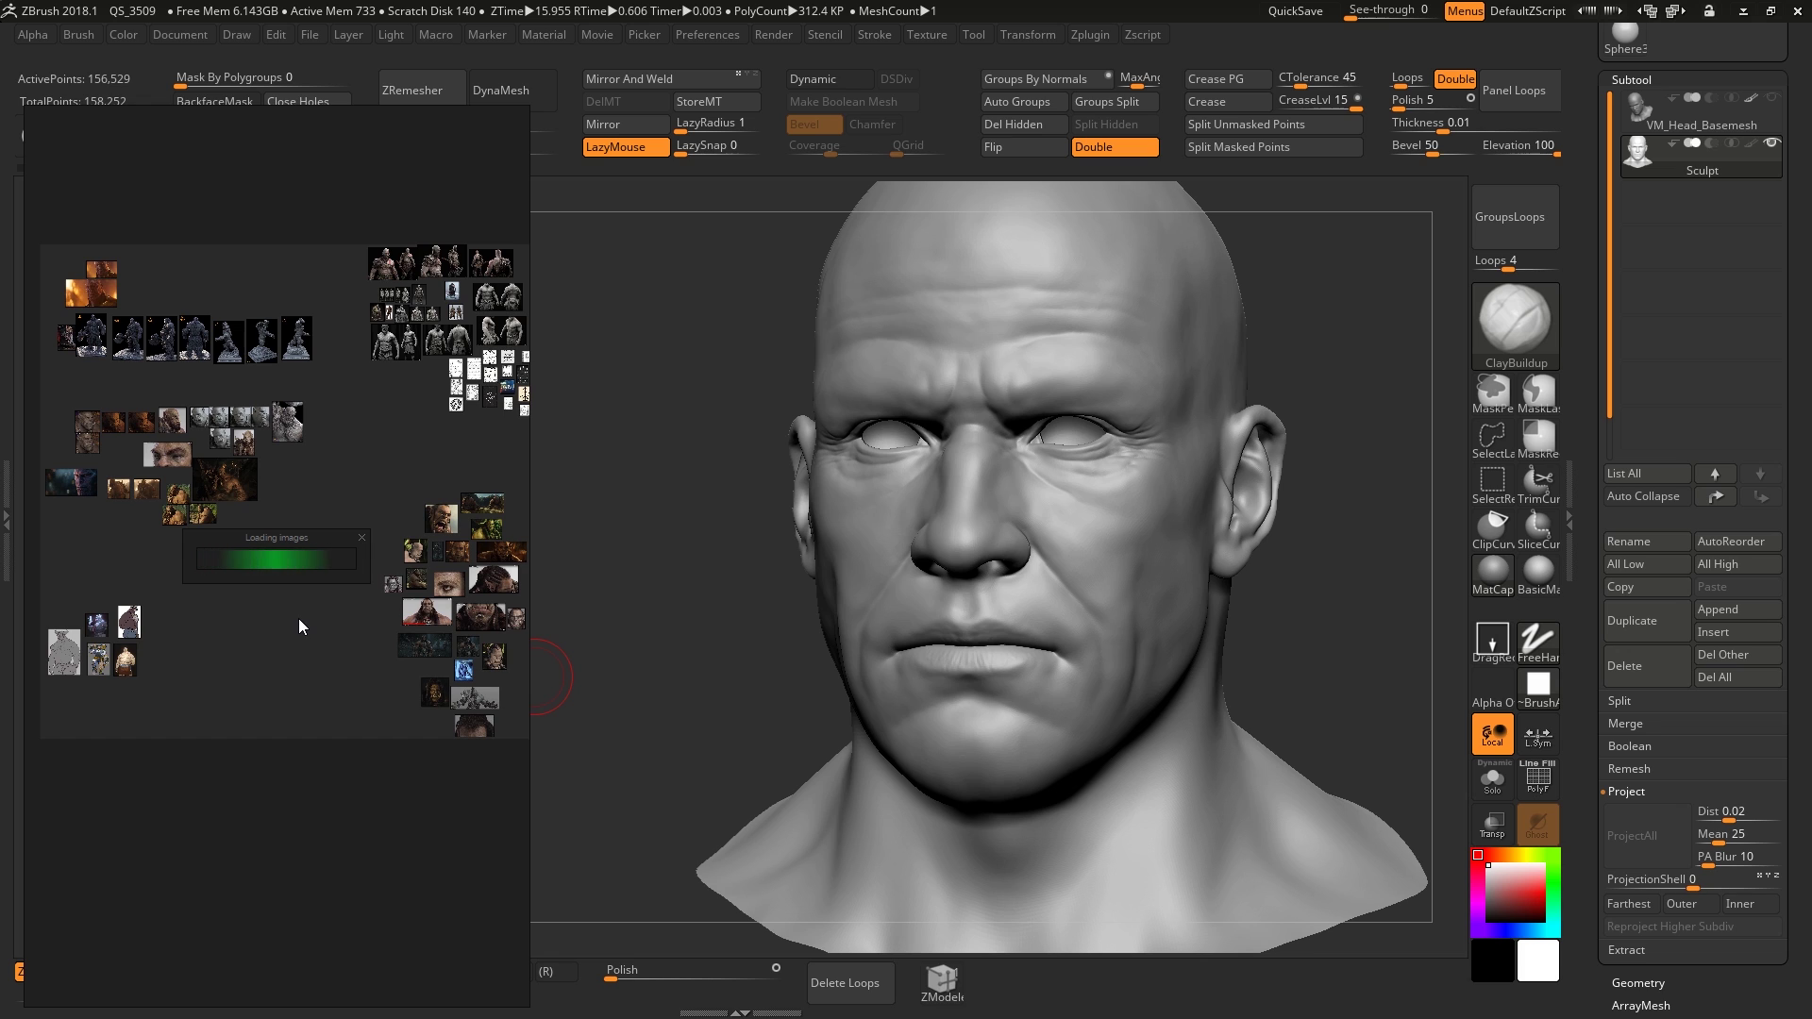
scroll(286, 604, "up", 4)
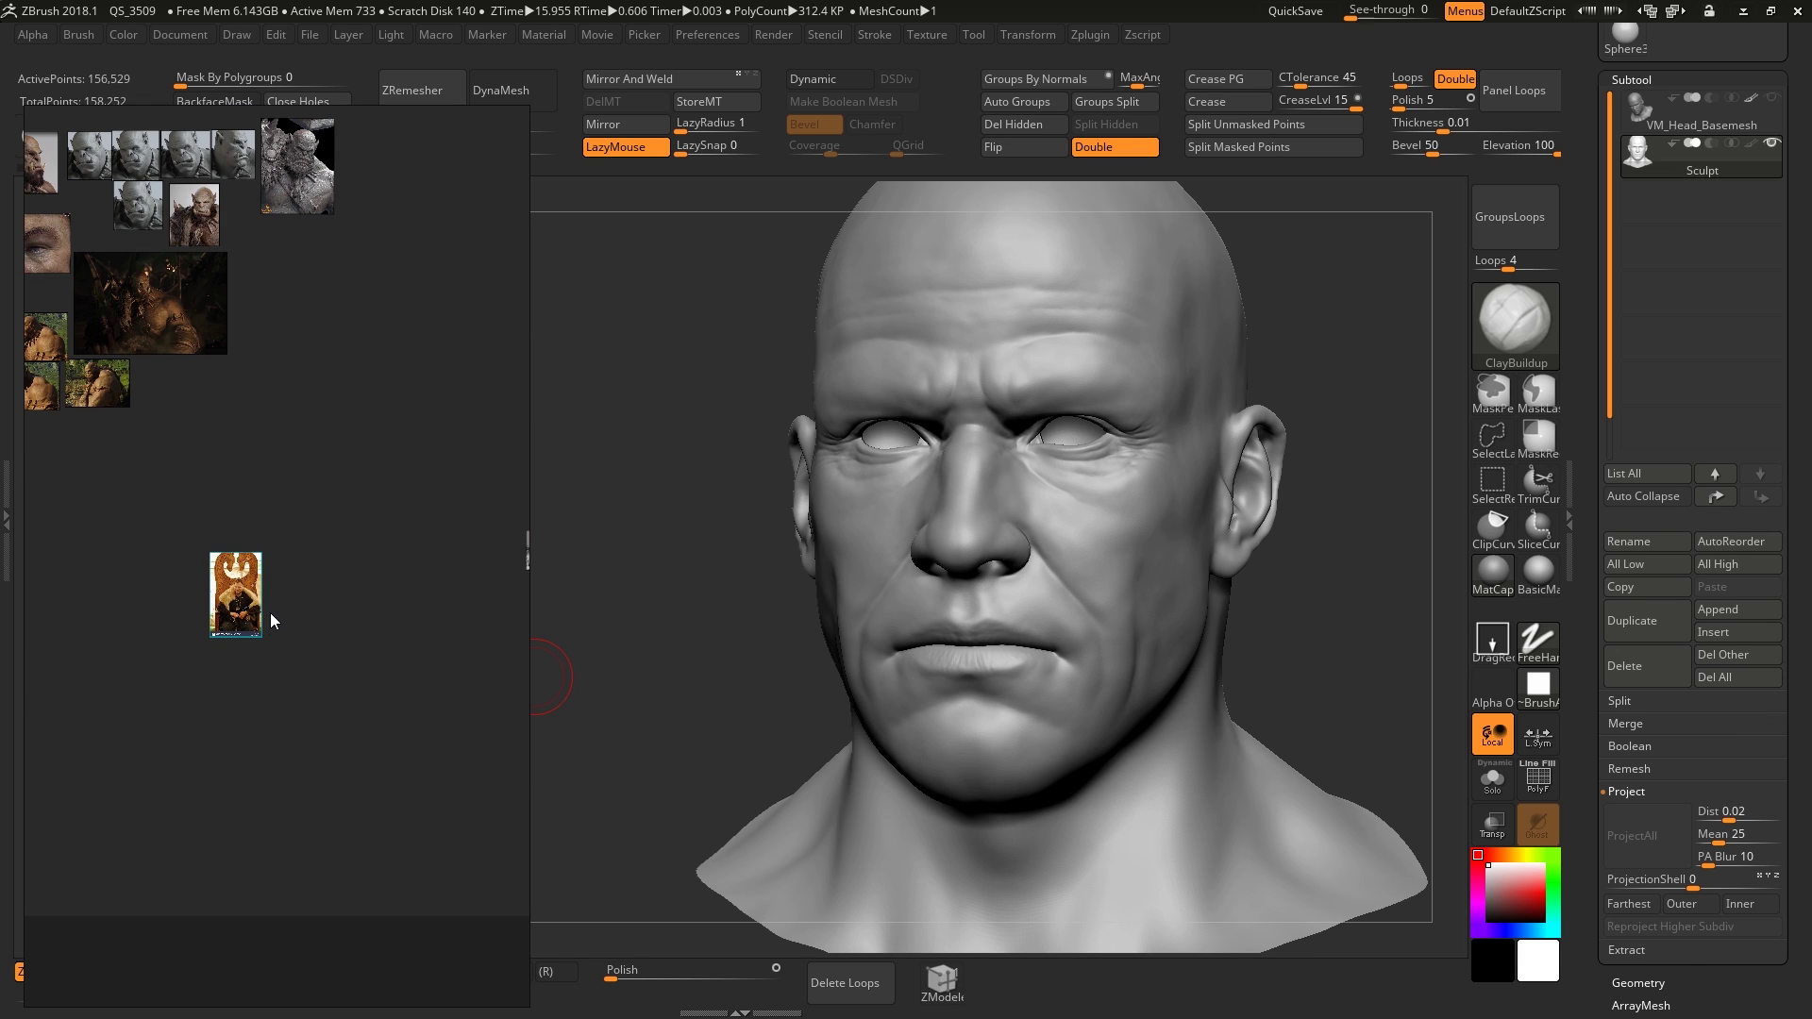
left_click_drag(242, 636, 318, 678)
scroll(319, 669, "down", 2)
scroll(319, 670, "up", 1)
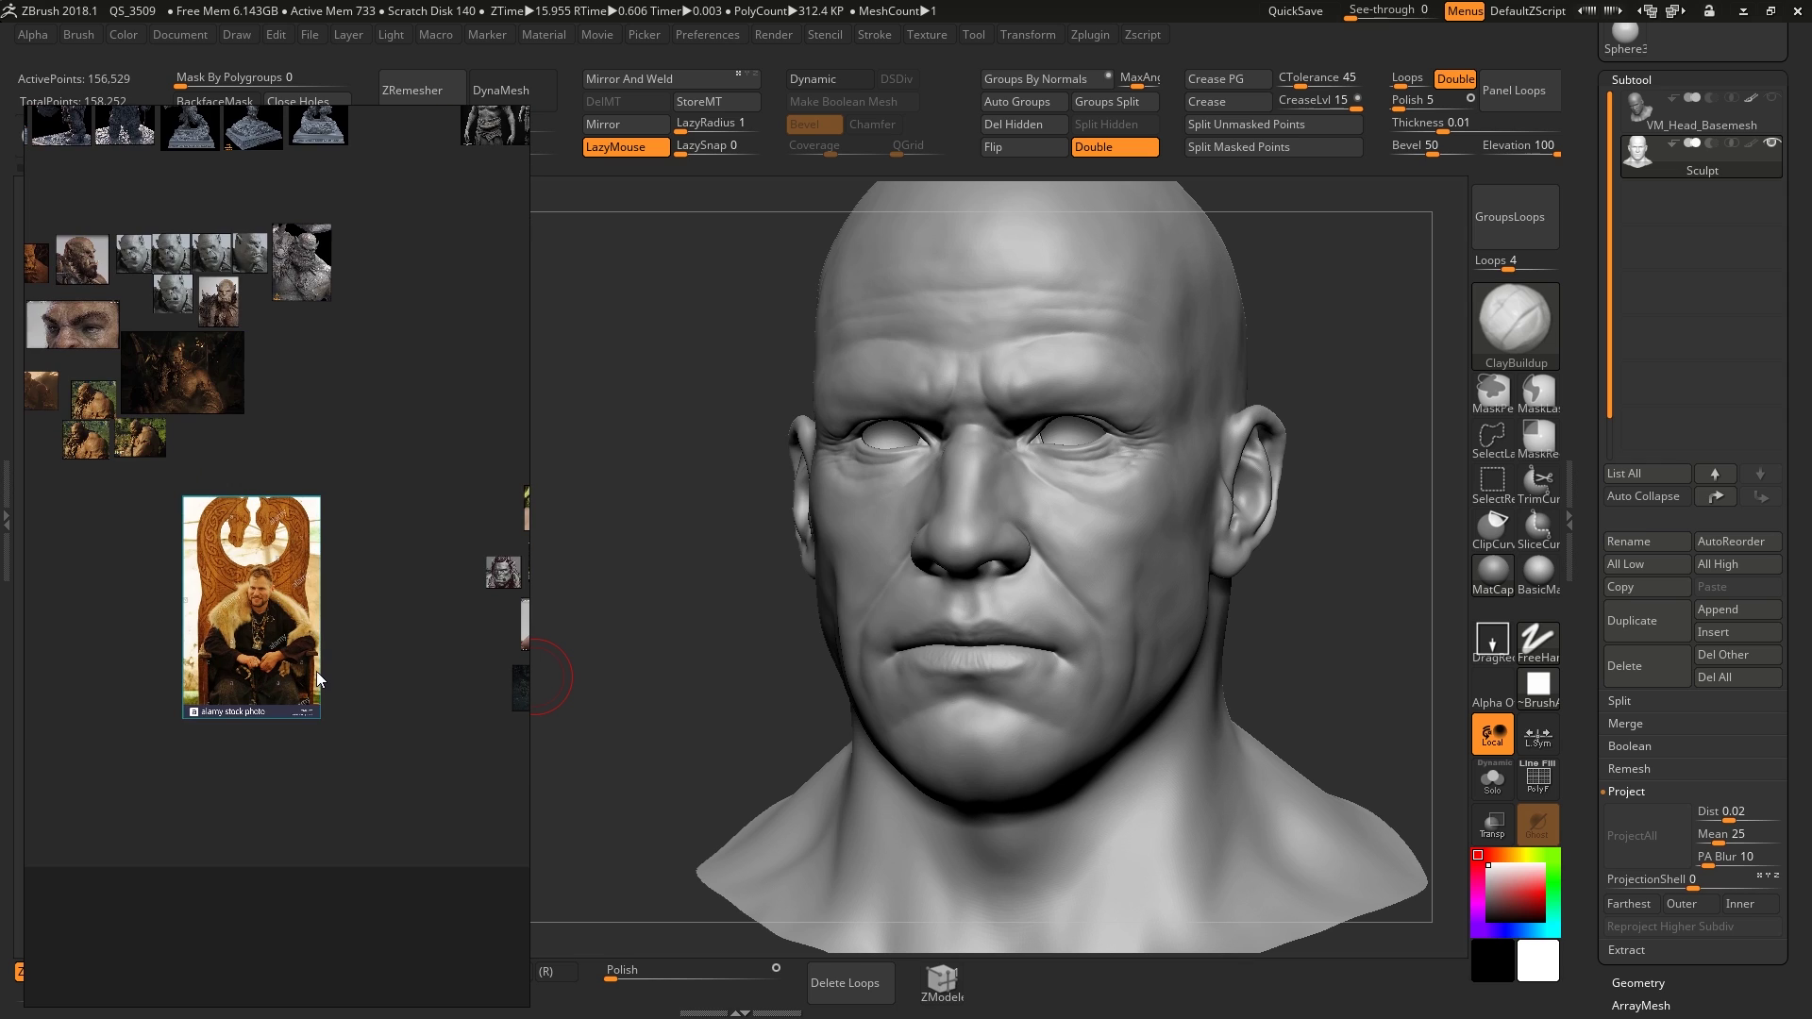
Undo and repeat the enlargement of the throne photo, and delete the photo from the board.
key("ctrl+z")
middle_click_drag(296, 607, 199, 595)
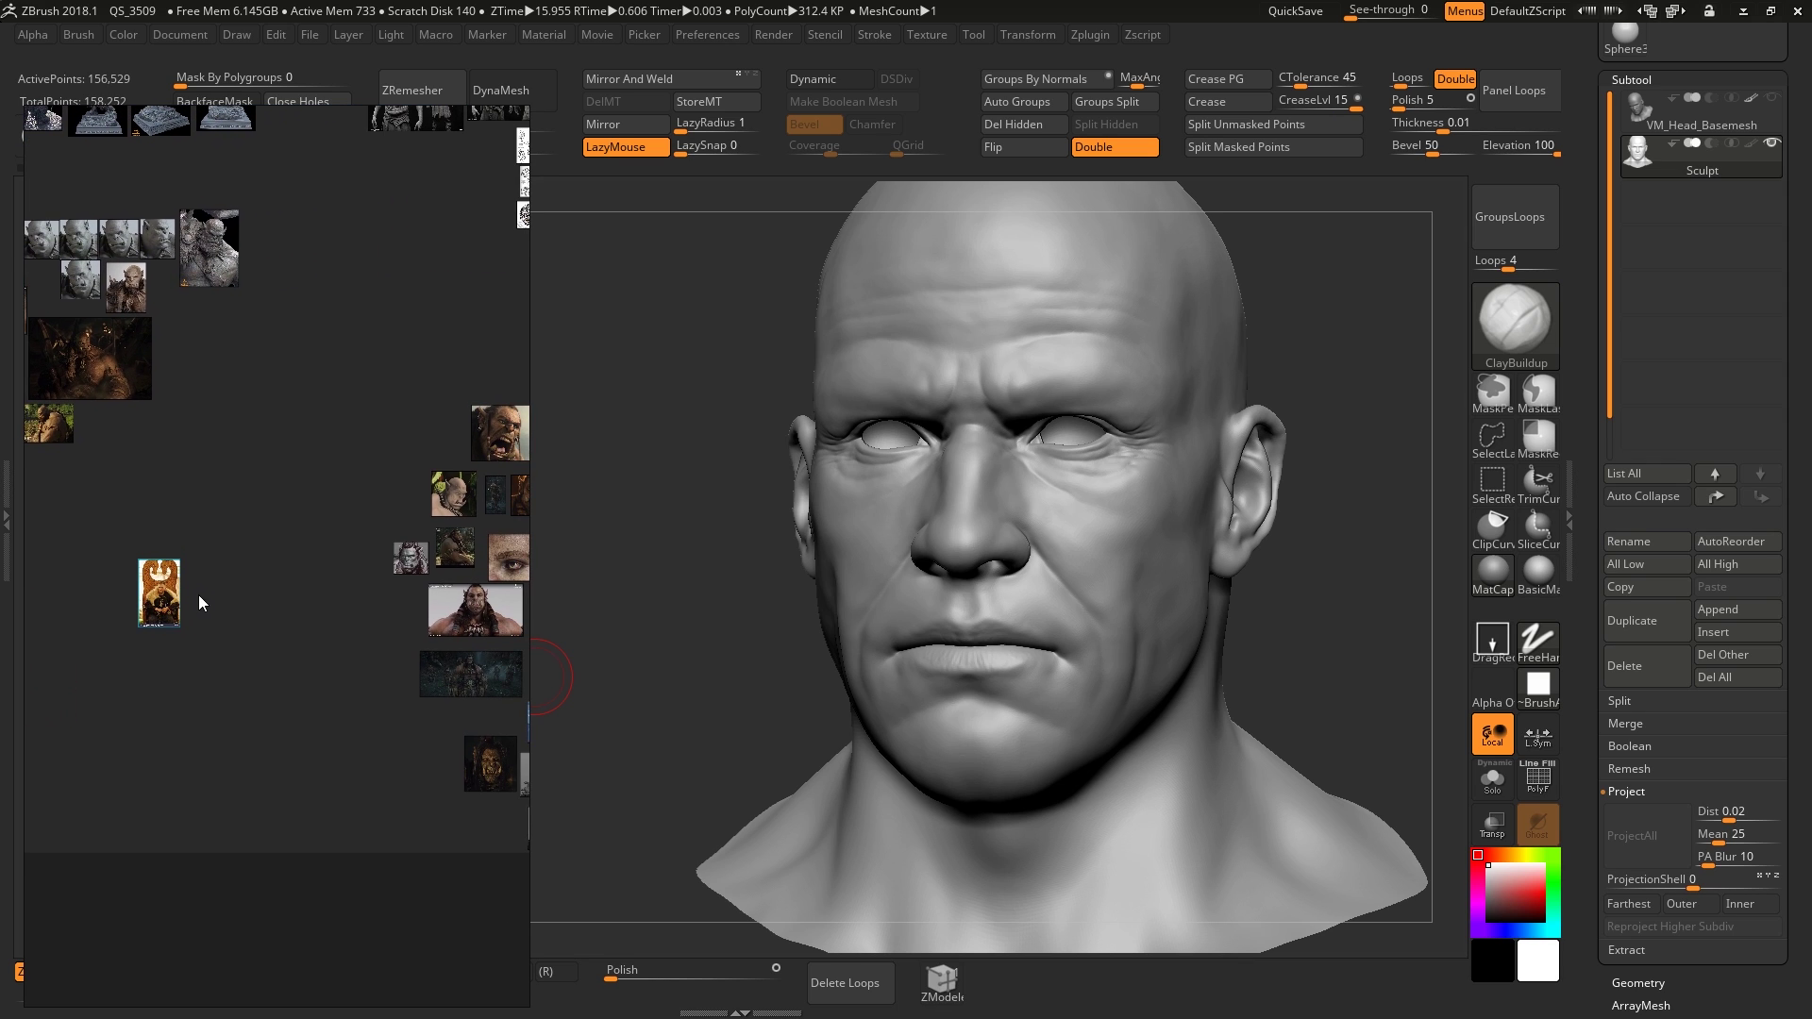
key("ctrl+shift+z")
left_click_drag(181, 638, 317, 613)
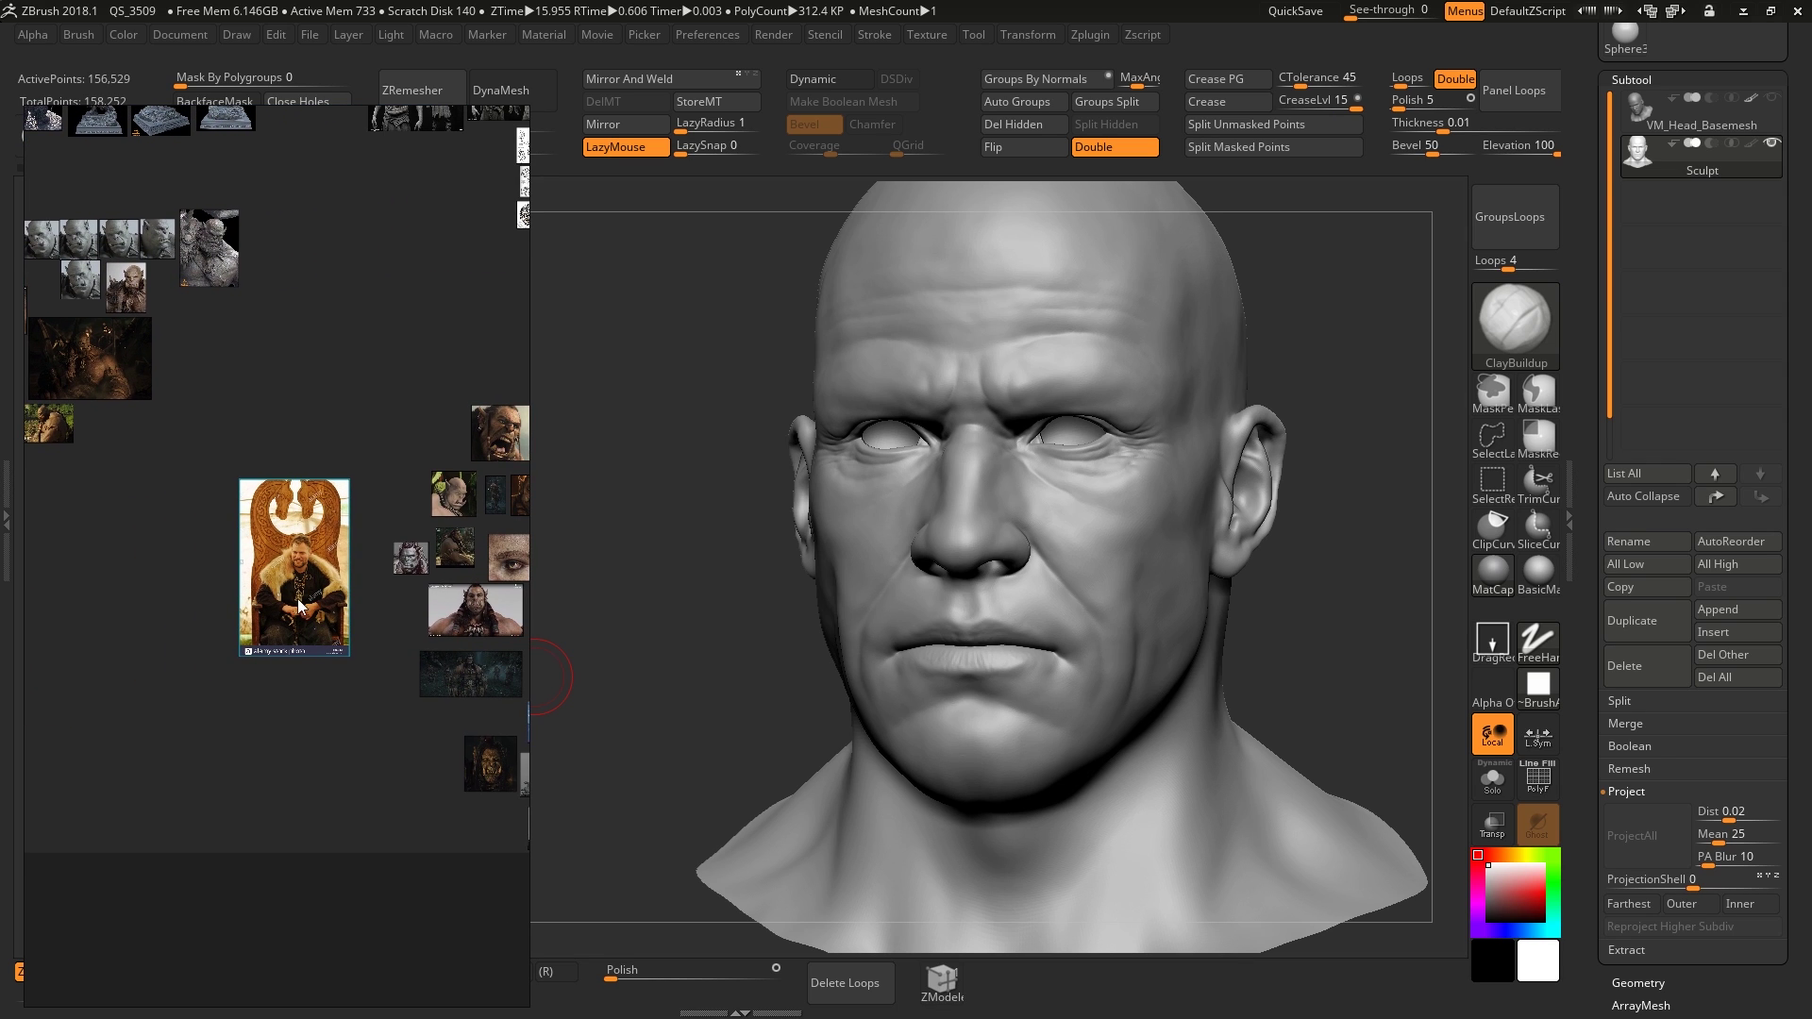
key("Delete")
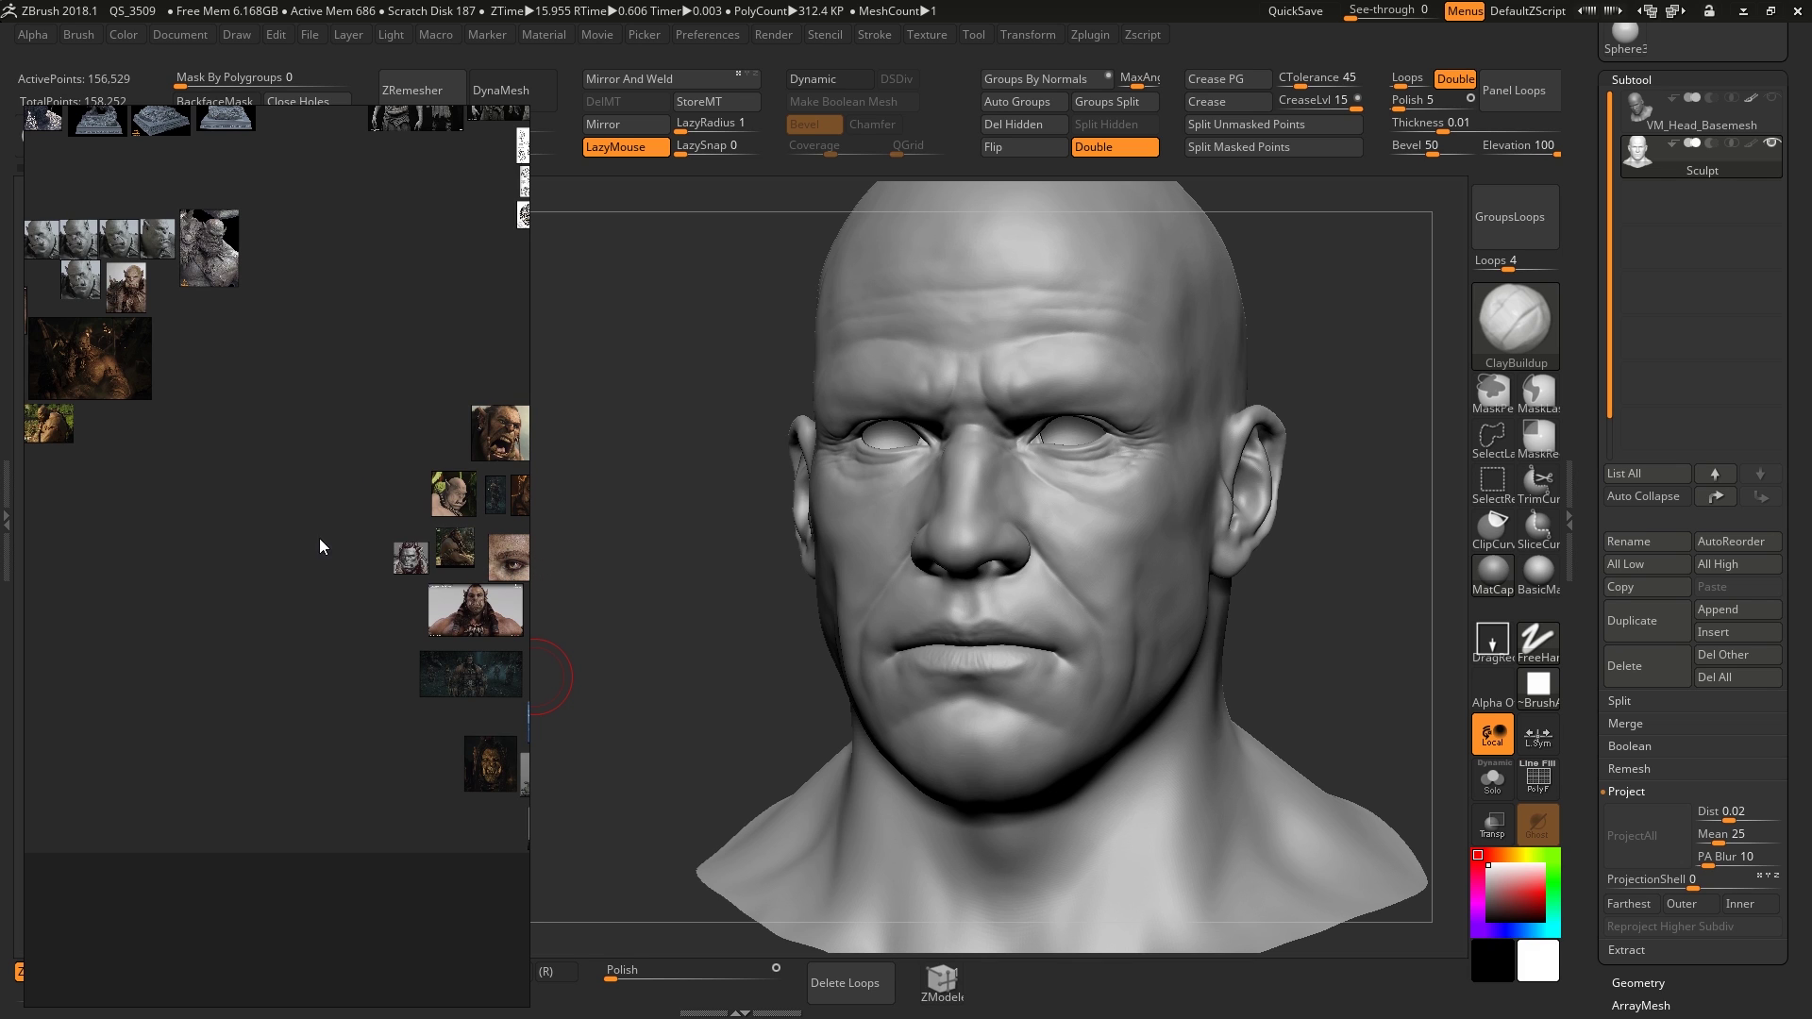
Add a text note reading "Face" in the board's empty space near the cluster of face photos.
scroll(295, 545, "down", 5)
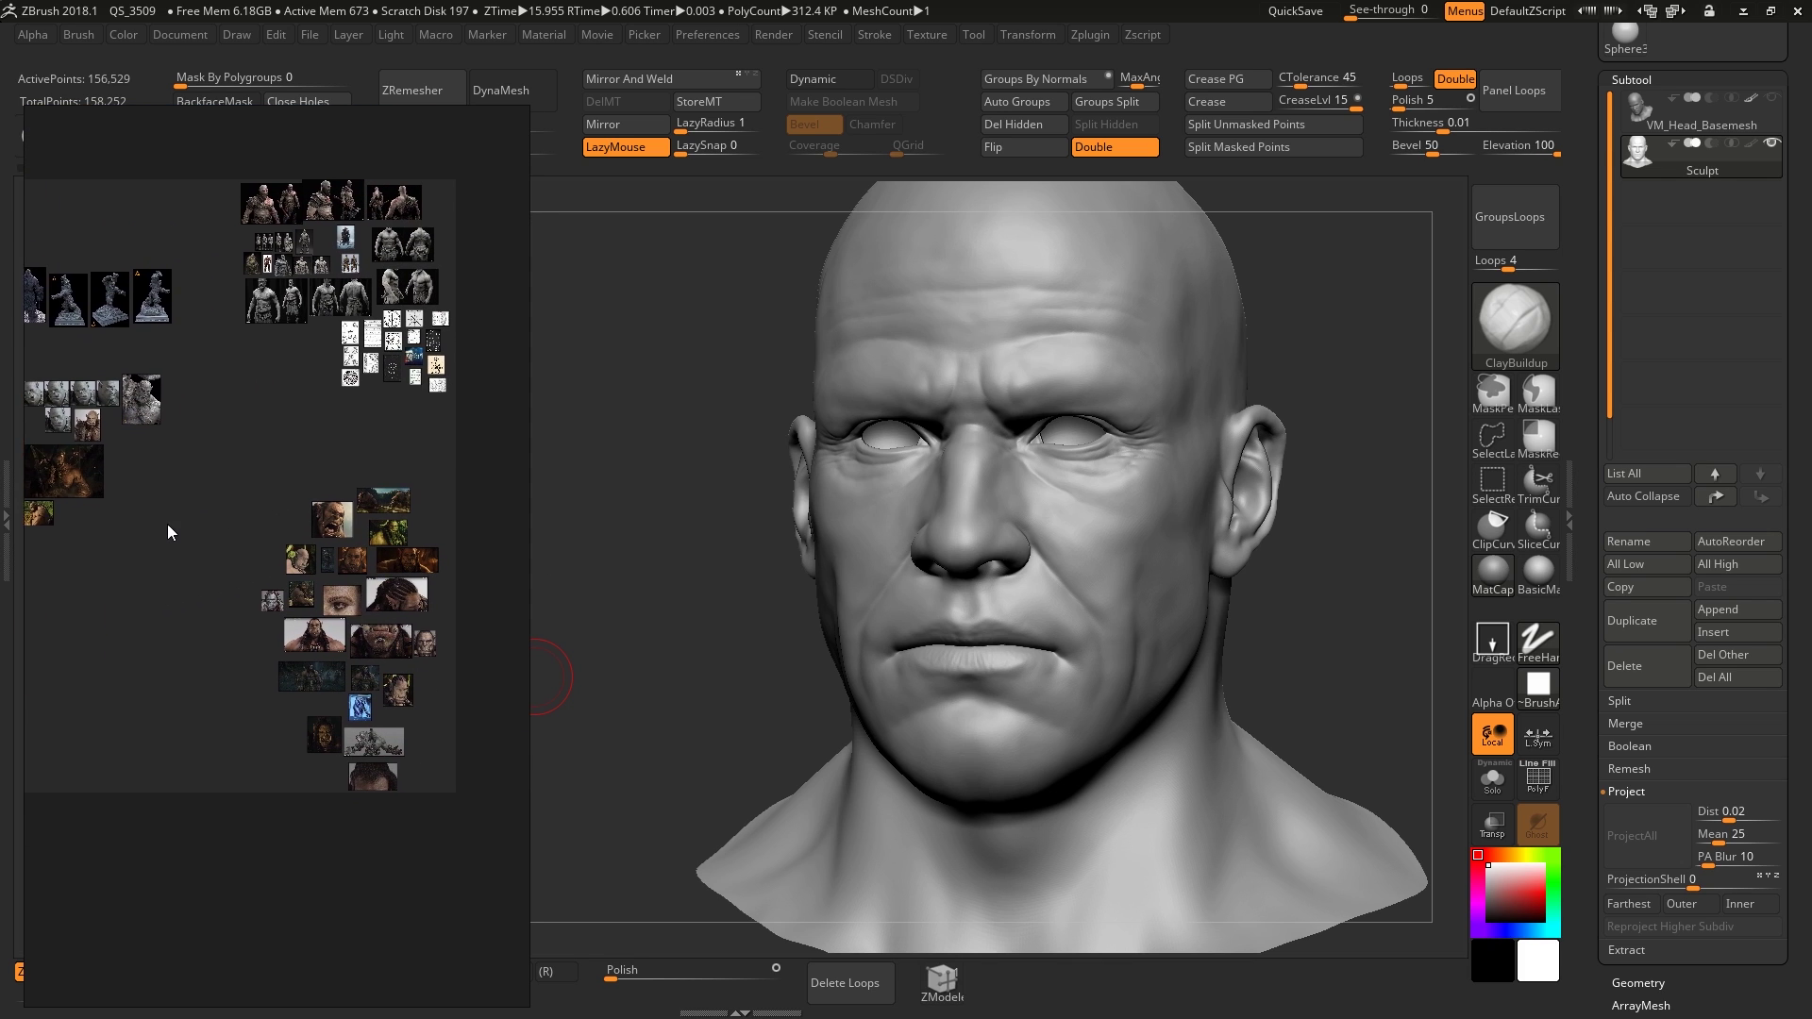
scroll(238, 481, "right", 2)
key("ctrl+t")
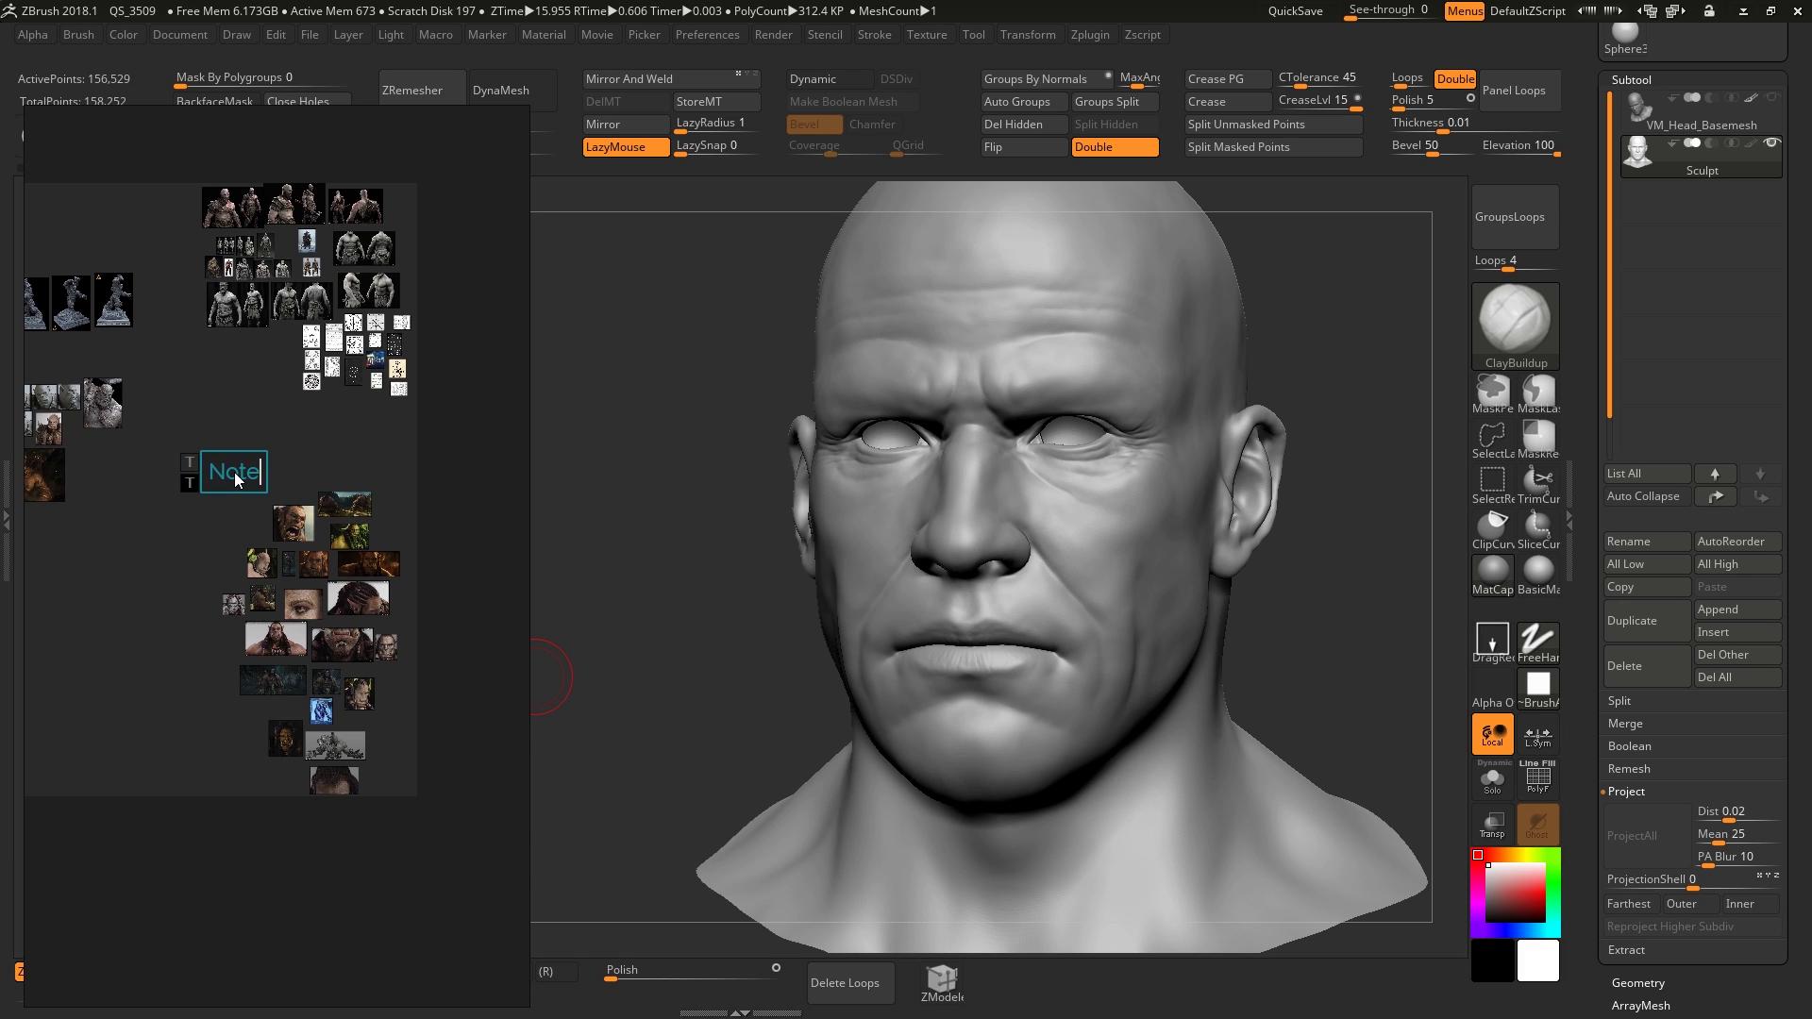
key("BackSpace")
key("BackSpace")
key("BackSpace")
key("BackSpace")
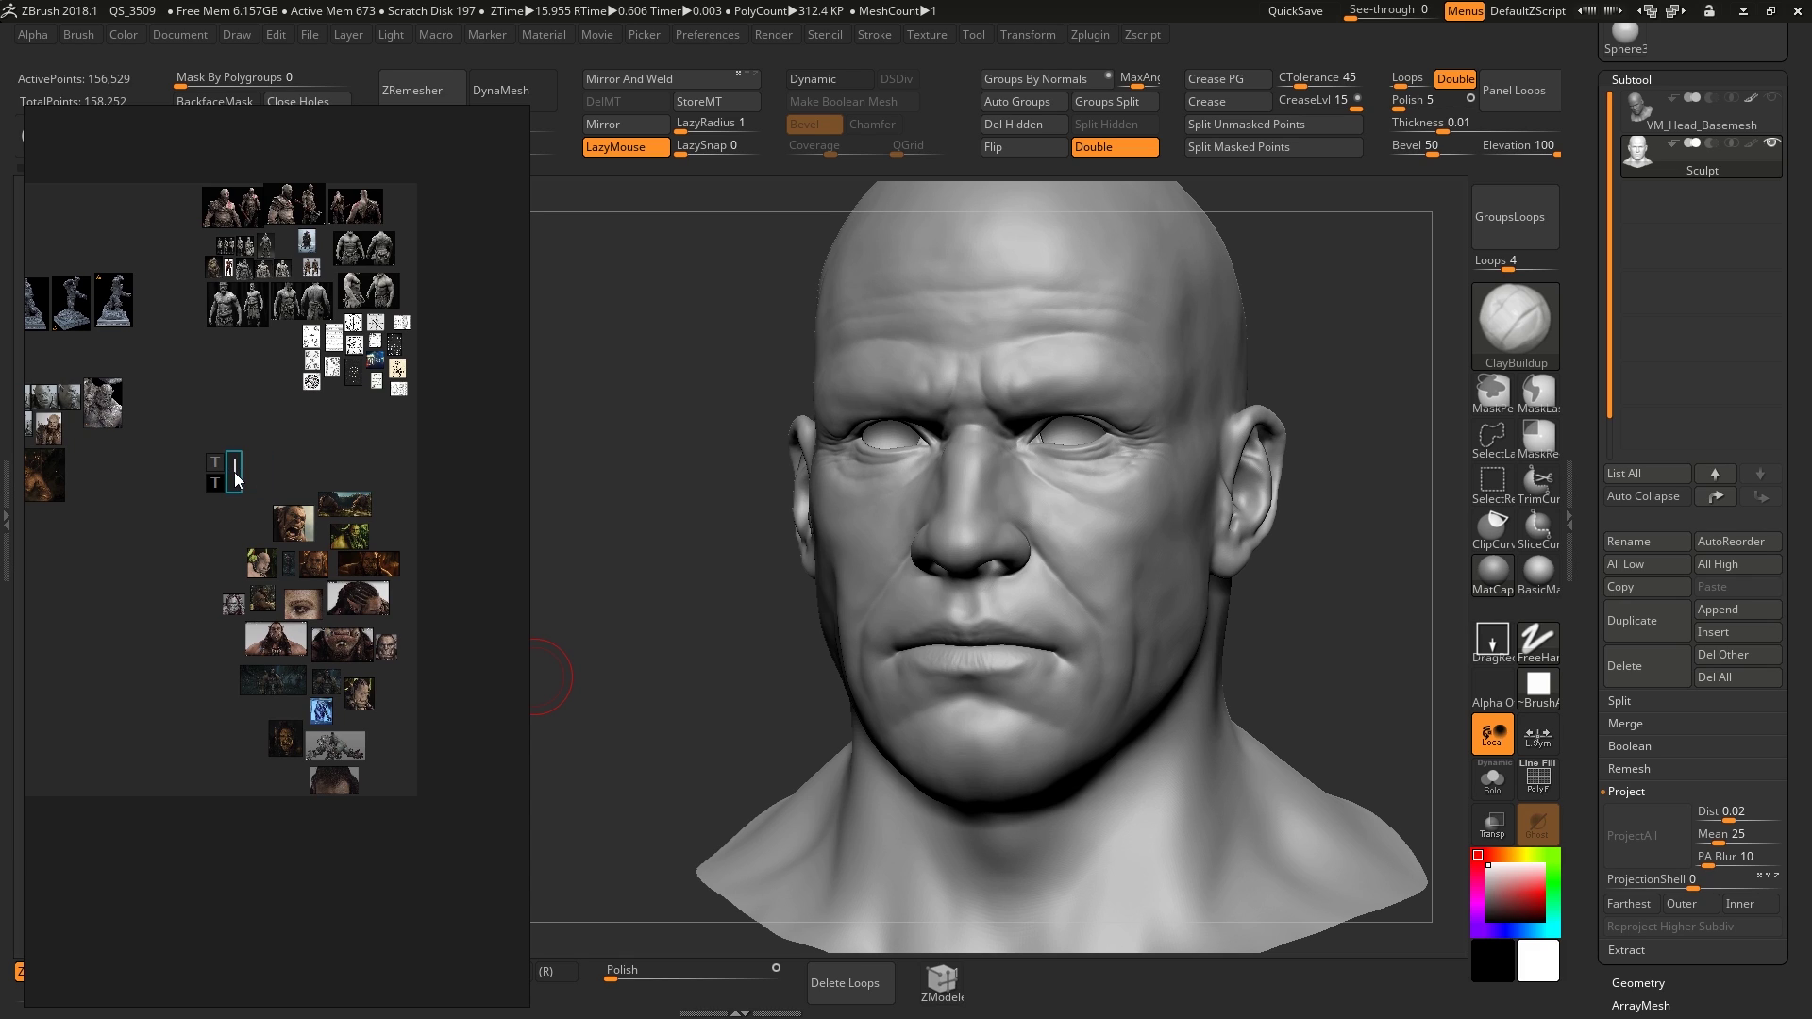
type("Fc")
key("BackSpace")
type("ace")
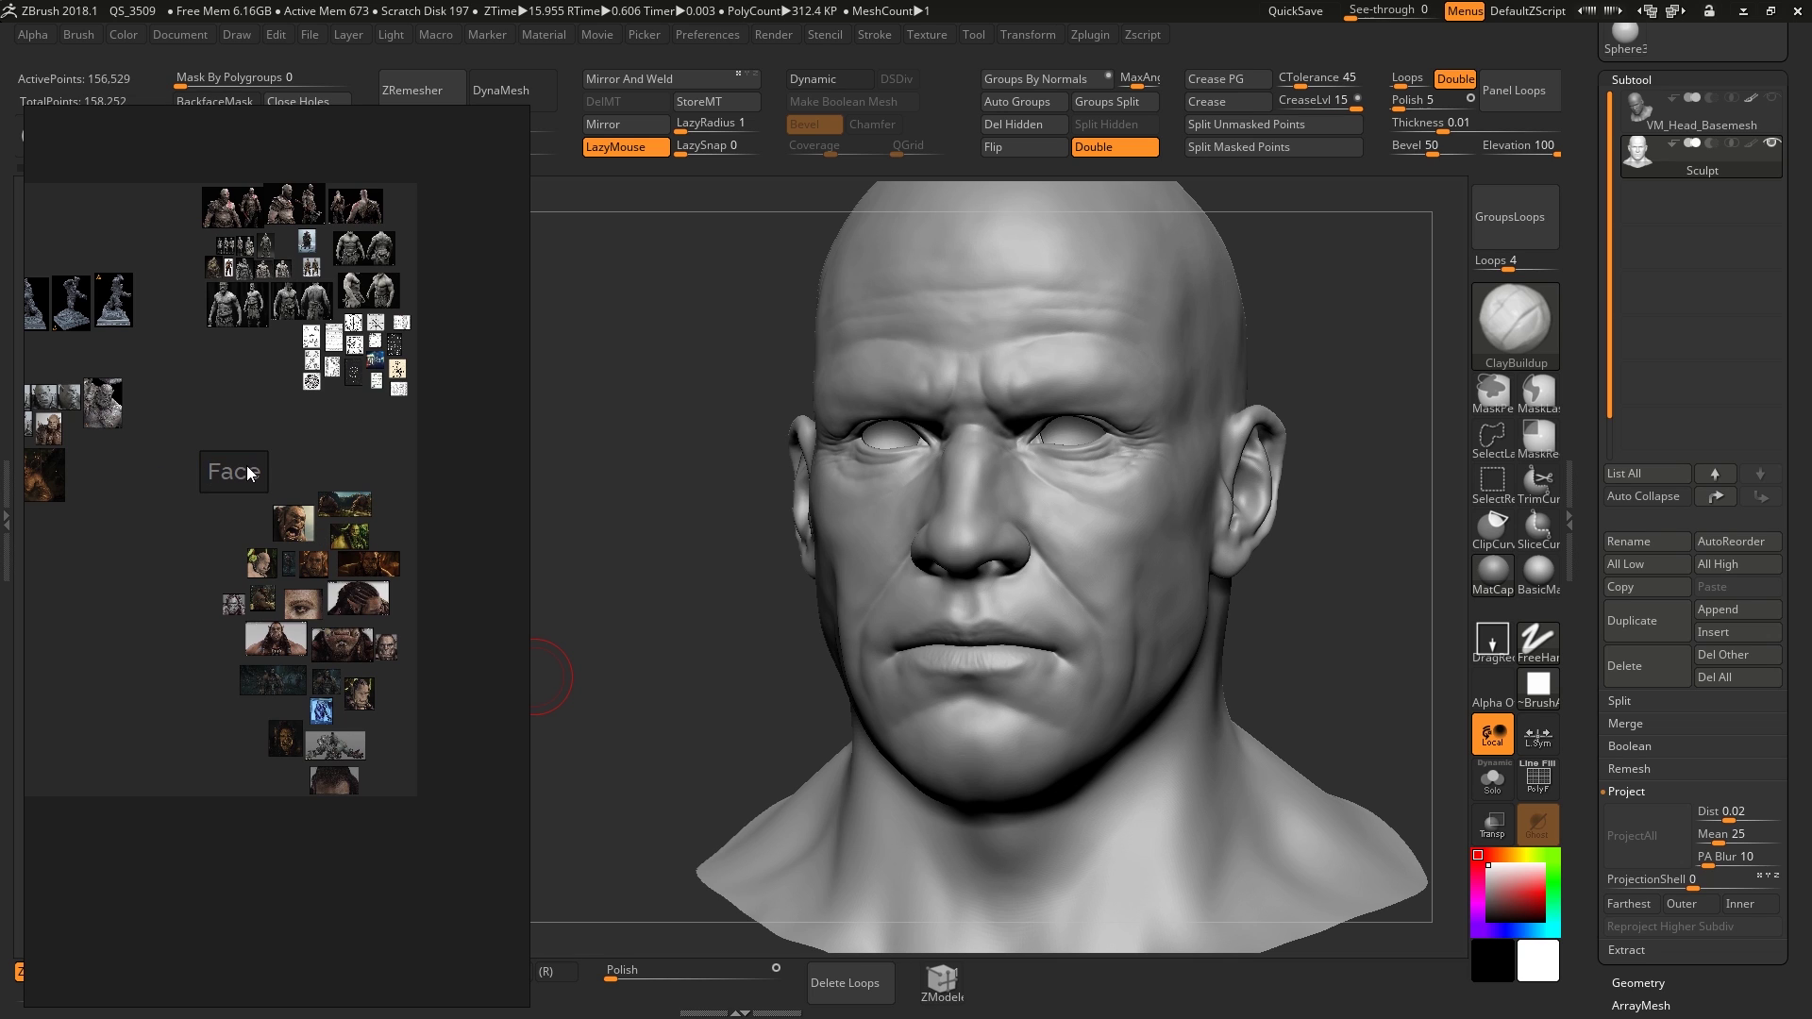
Move the "Face" note so it sits directly above the cluster of face photos as their heading.
left_click_drag(246, 466, 337, 448)
scroll(443, 570, "down", 3)
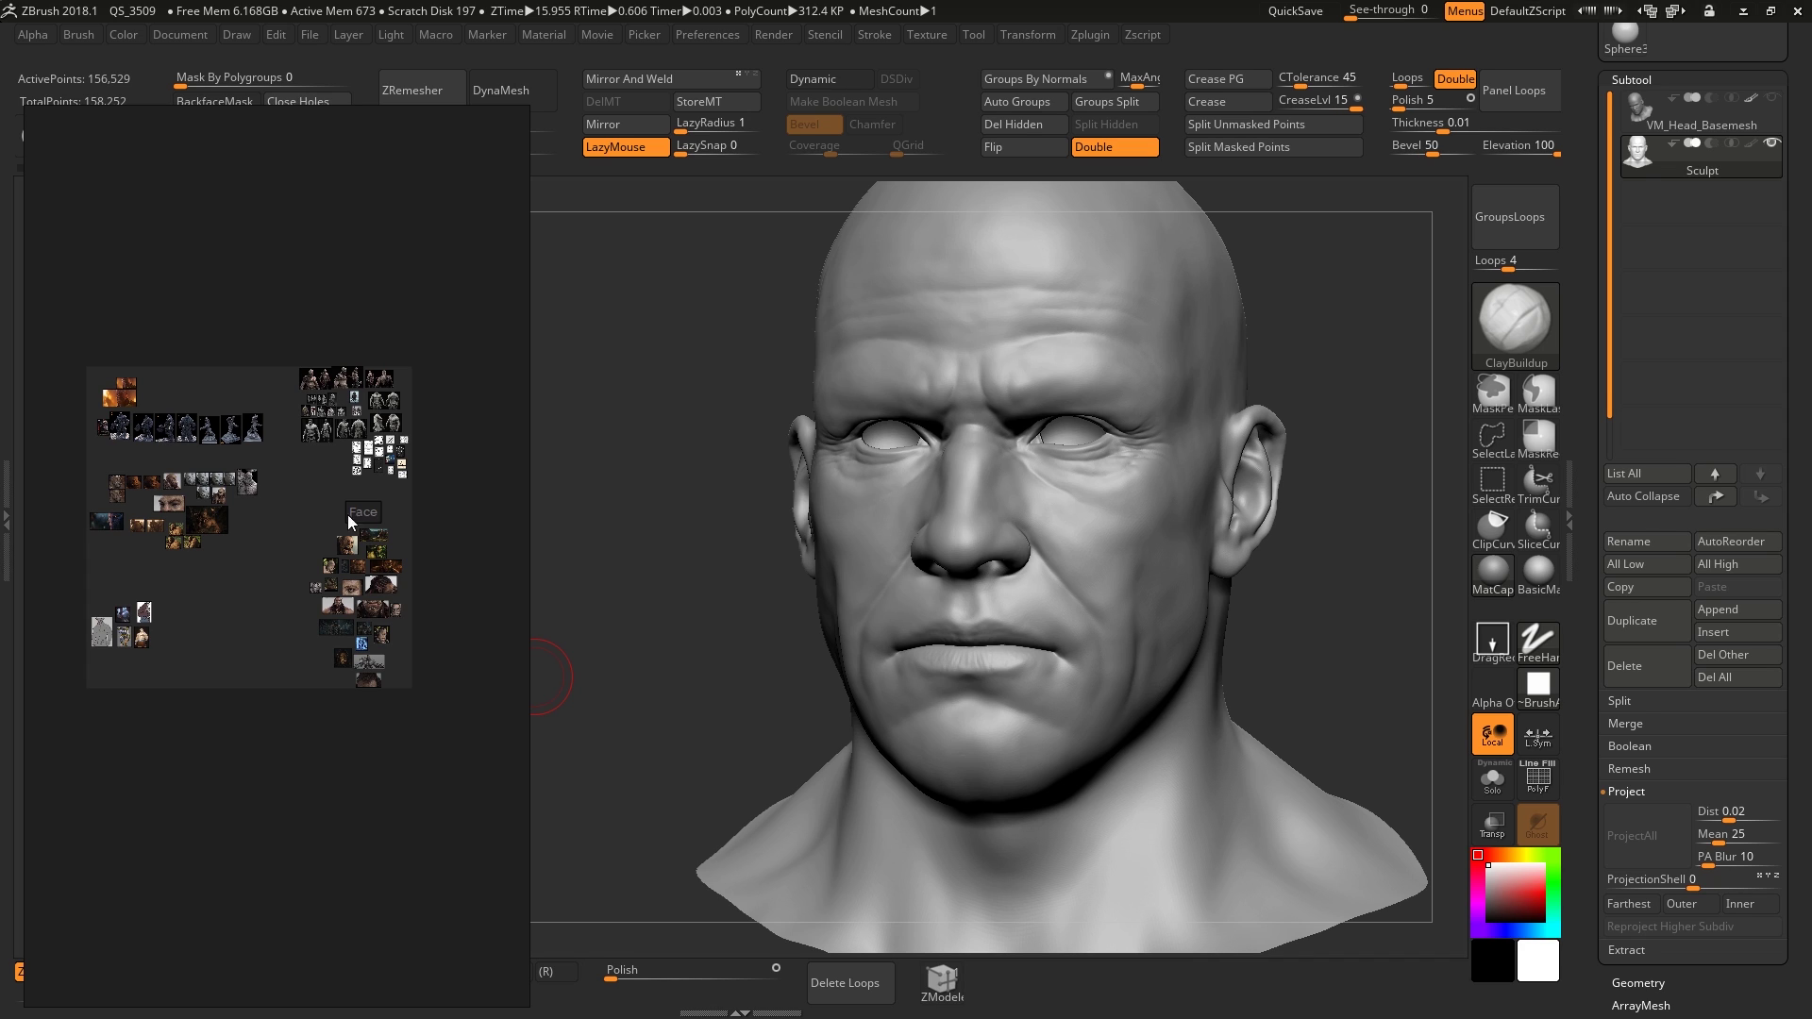
scroll(347, 517, "up", 2)
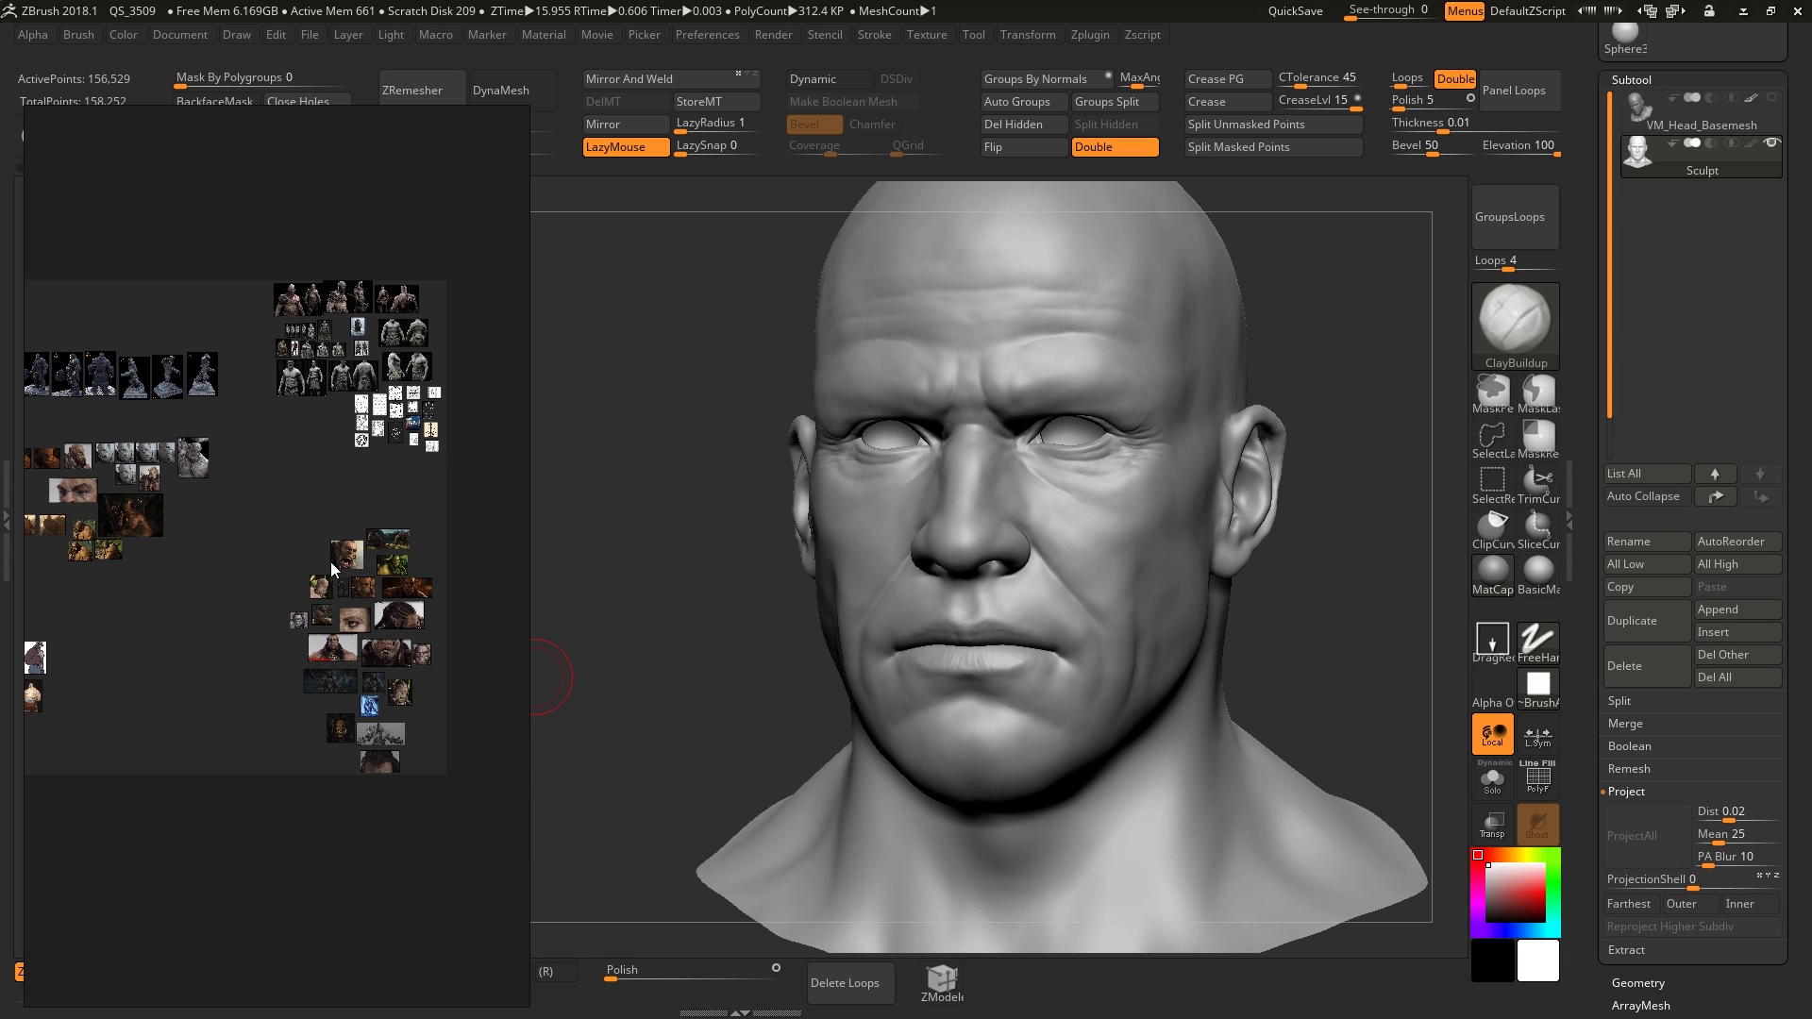
Examine the hammer-wielding orc statue and the close-up of the bearded orc's face, including its skin and tusk detail.
middle_click_drag(297, 546, 399, 553)
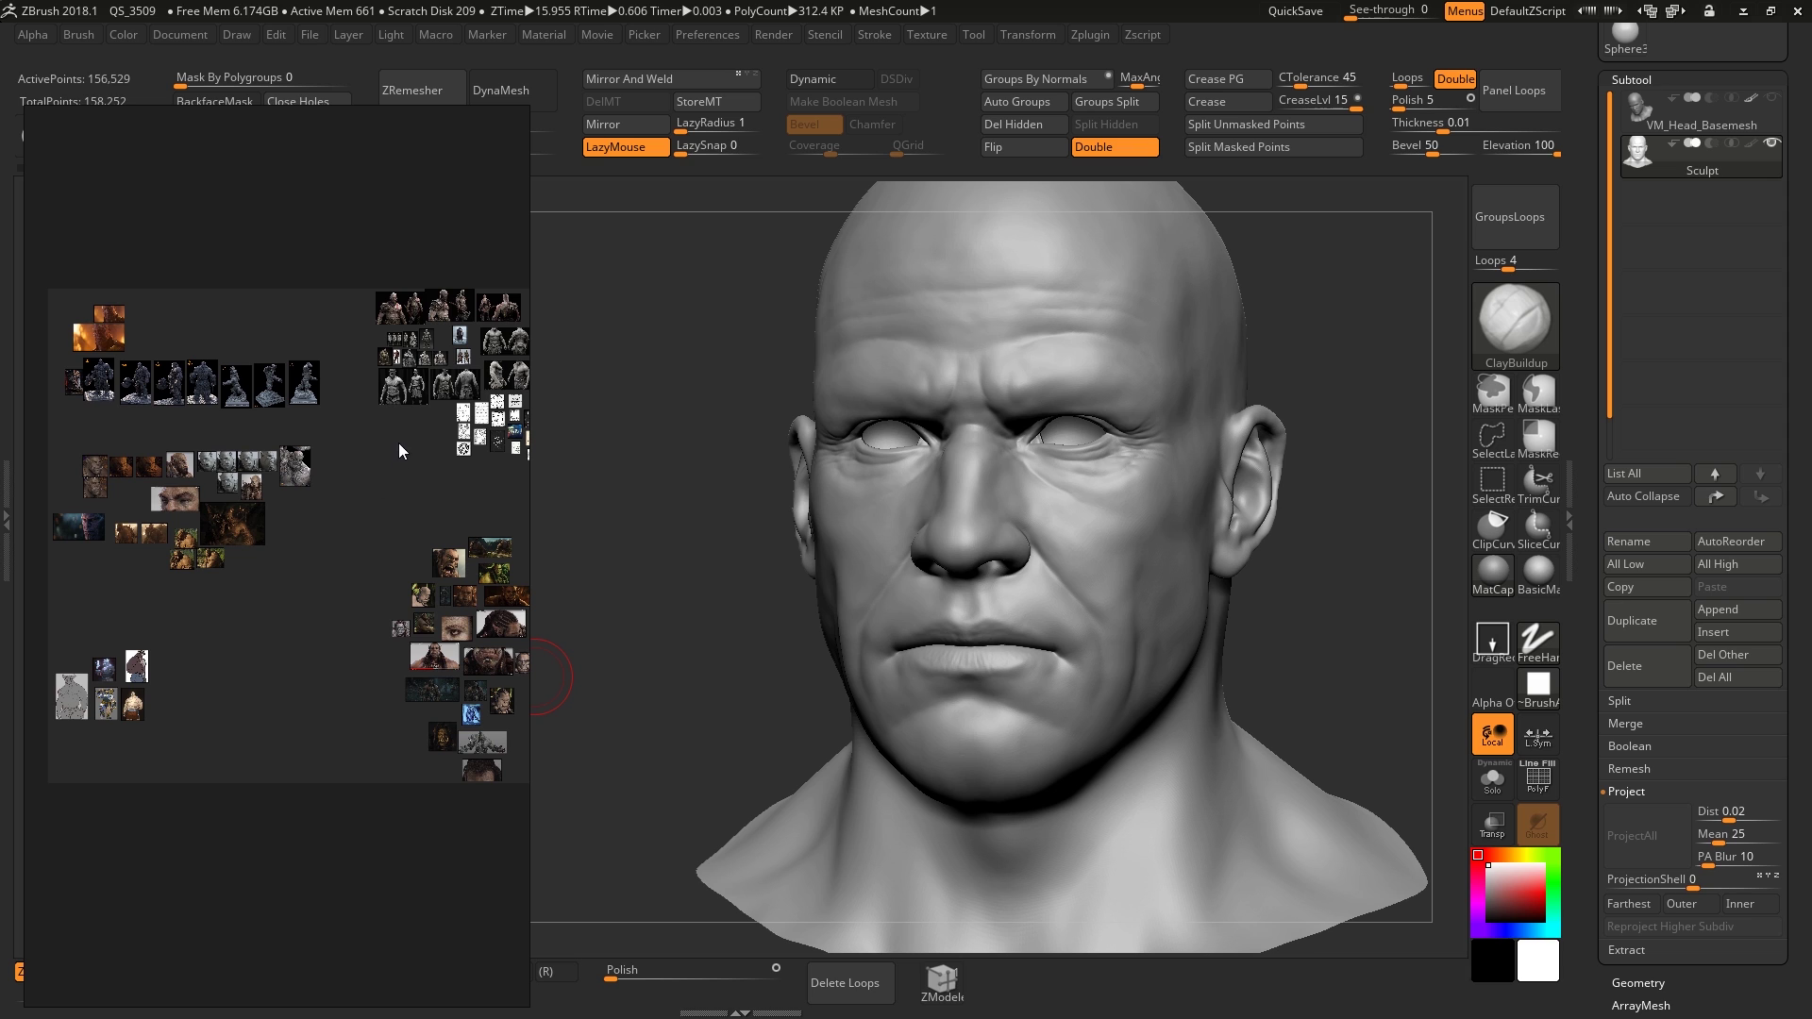
scroll(324, 484, "down", 2)
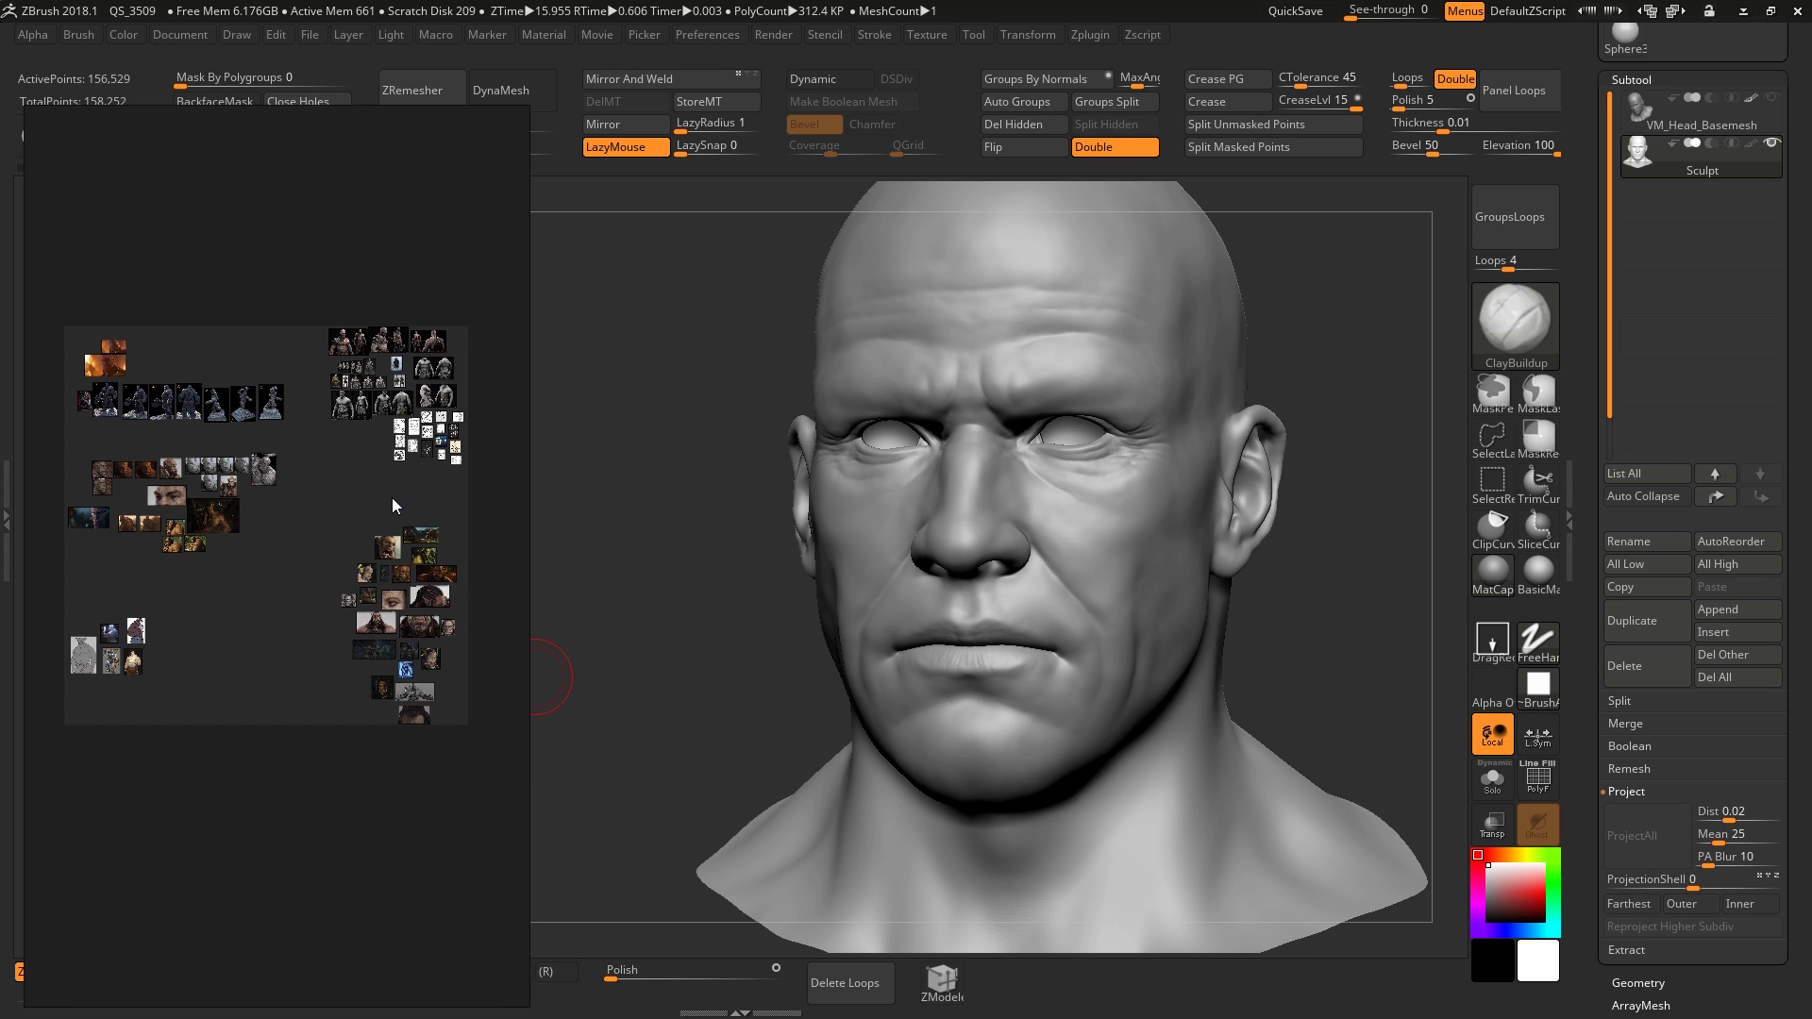
scroll(228, 404, "up", 10)
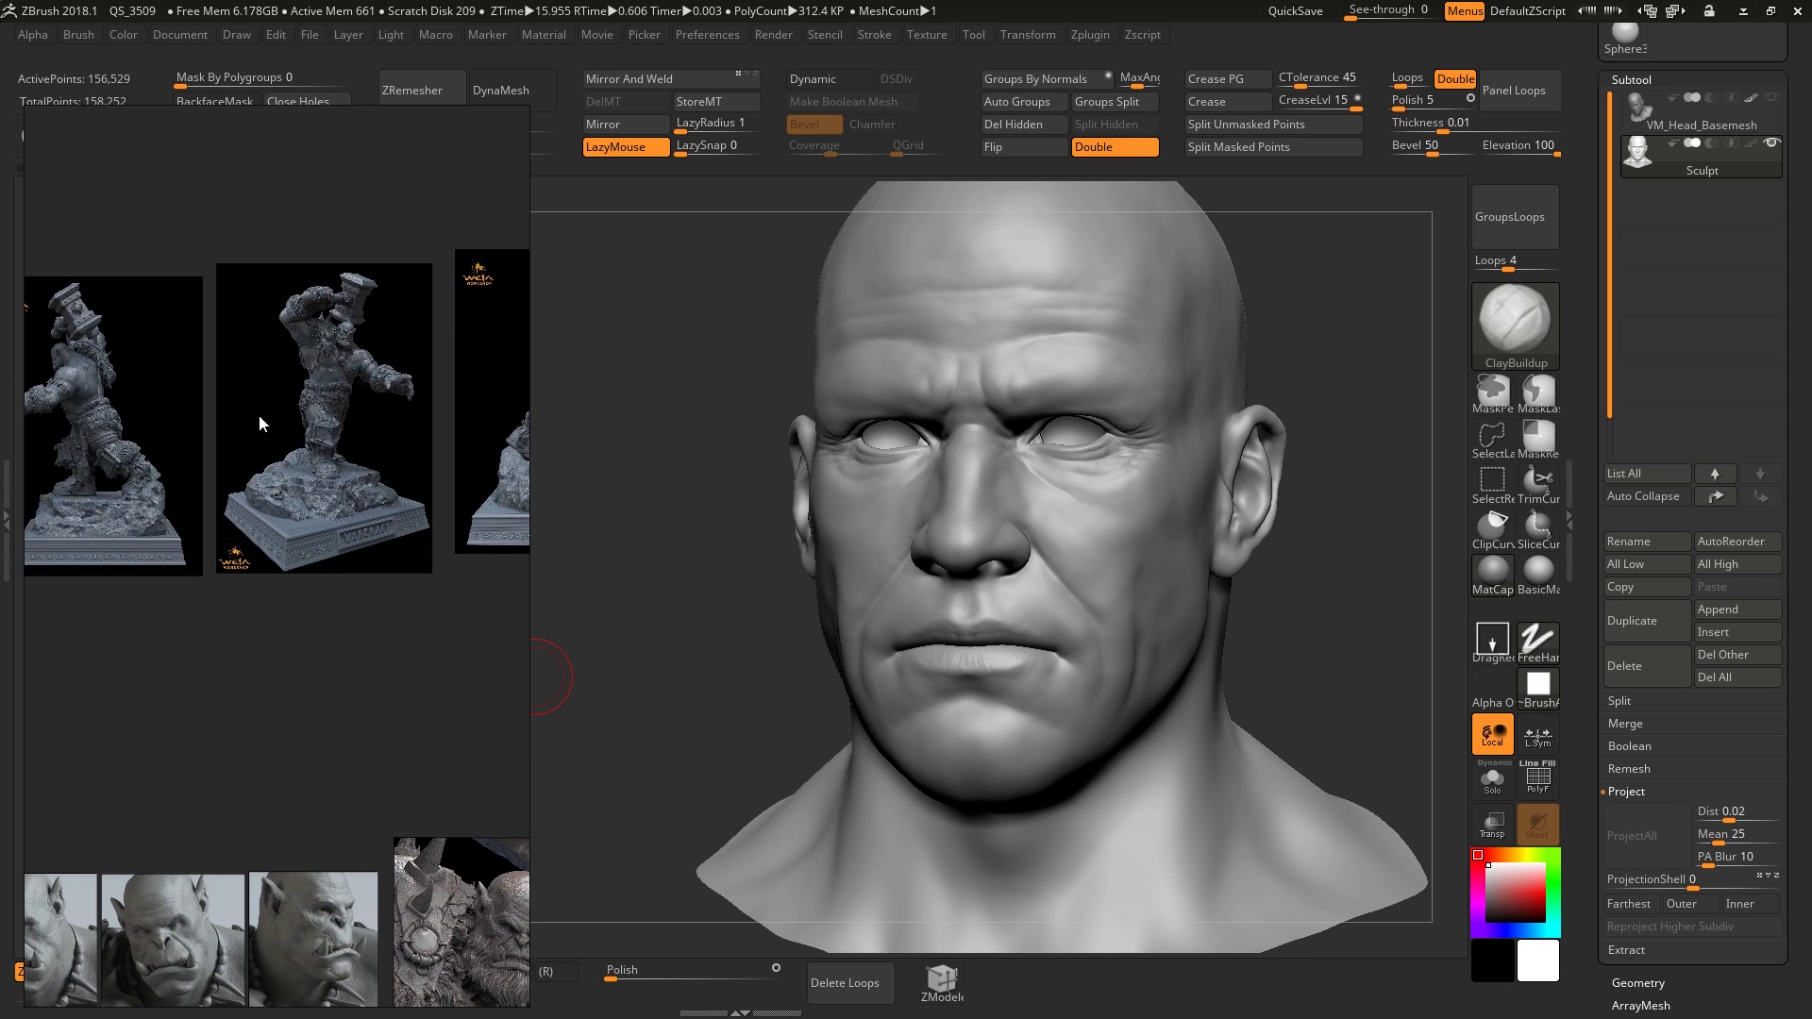
scroll(254, 581, "up", 10)
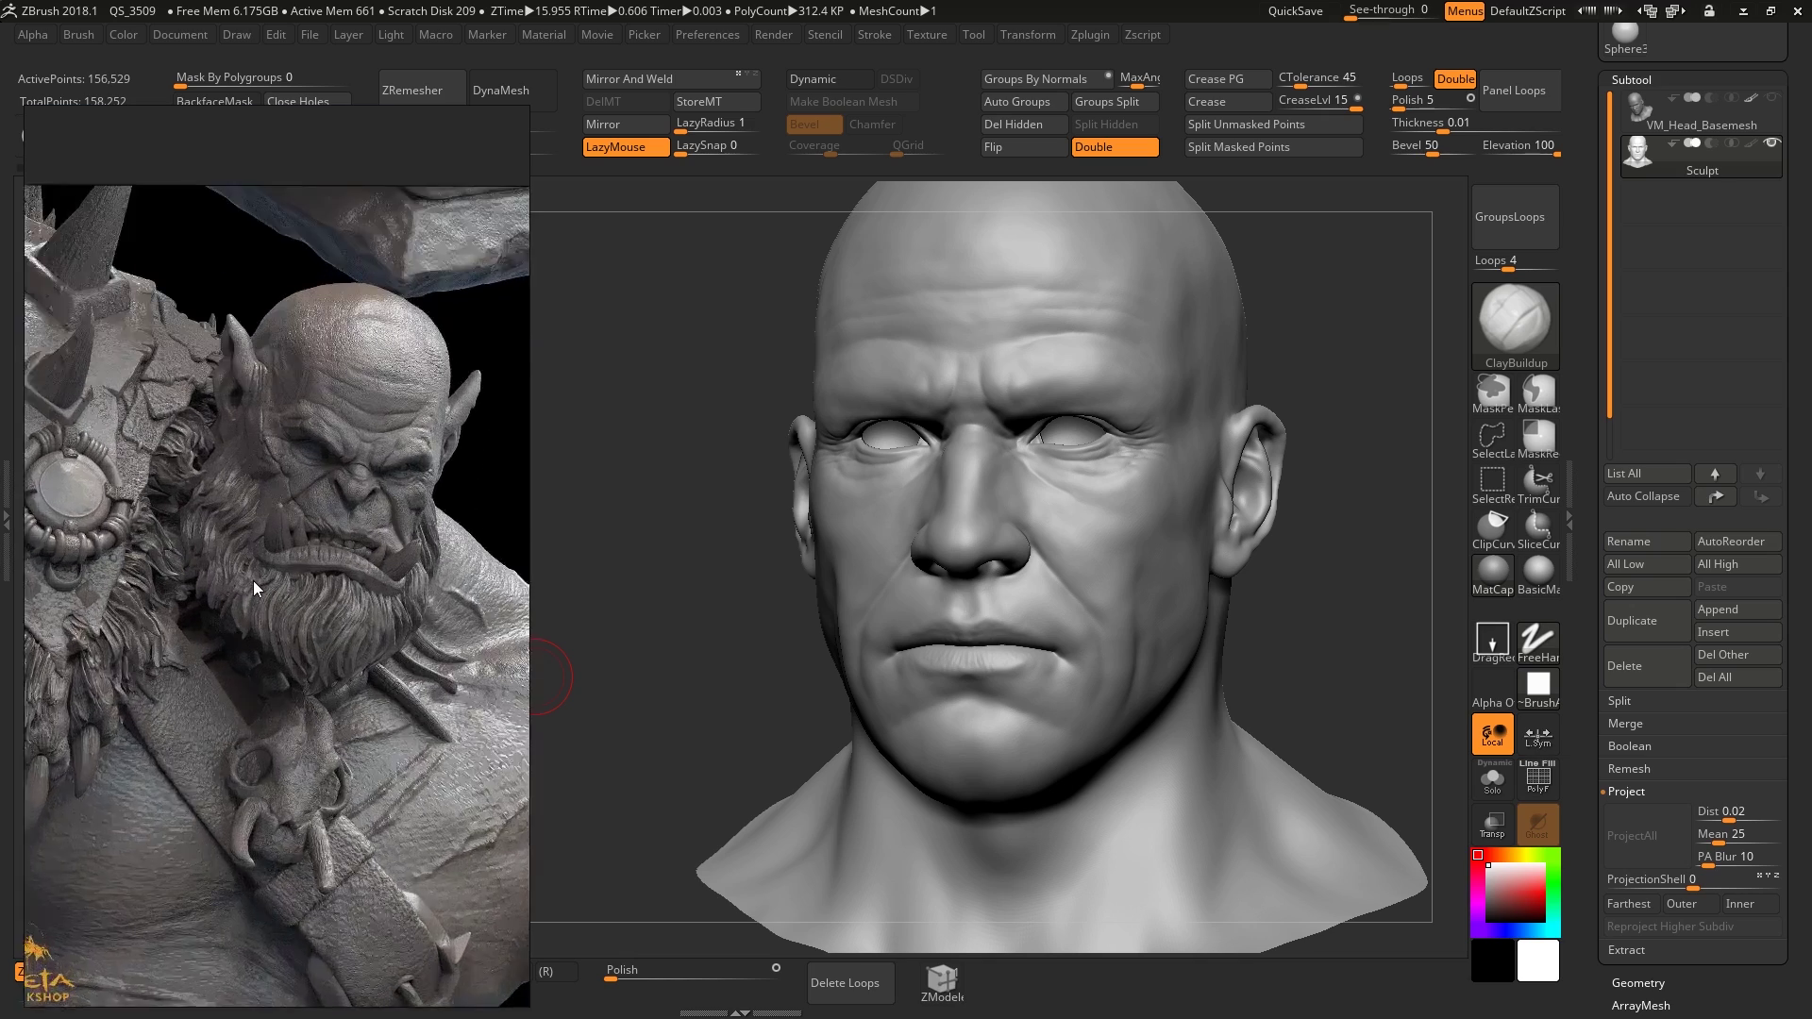
scroll(315, 430, "up", 4)
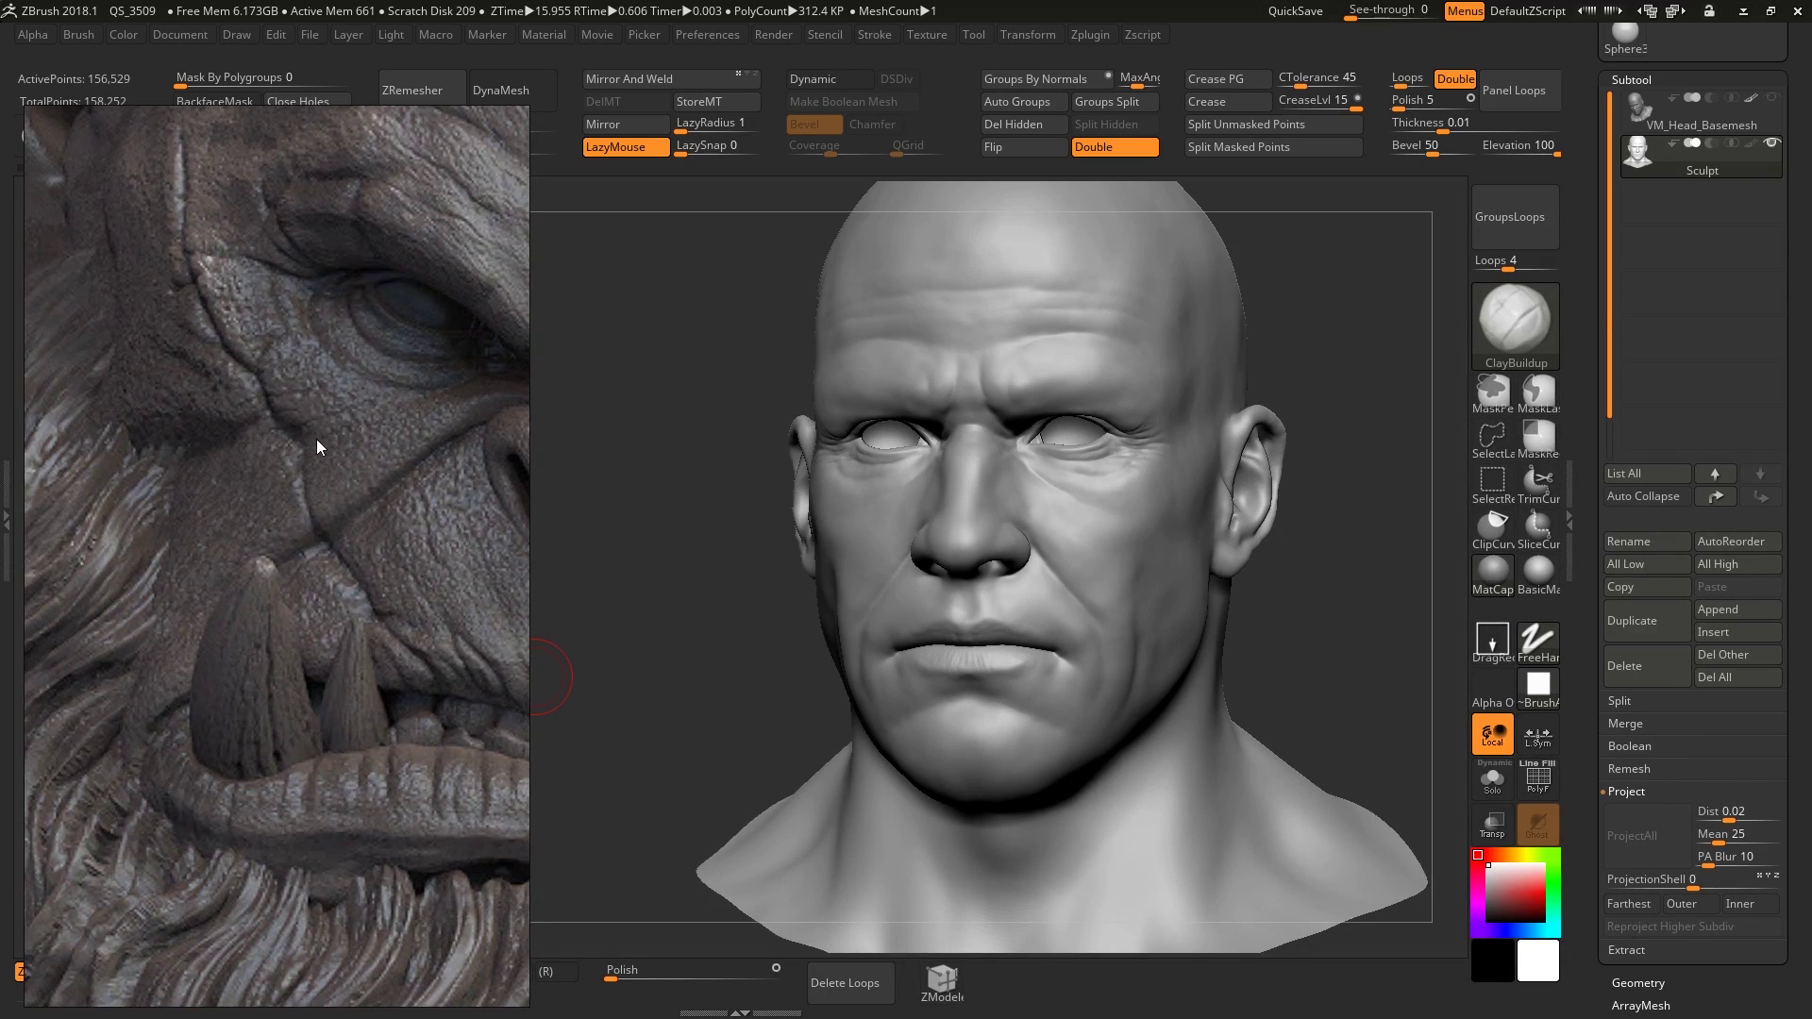
scroll(285, 434, "down", 6)
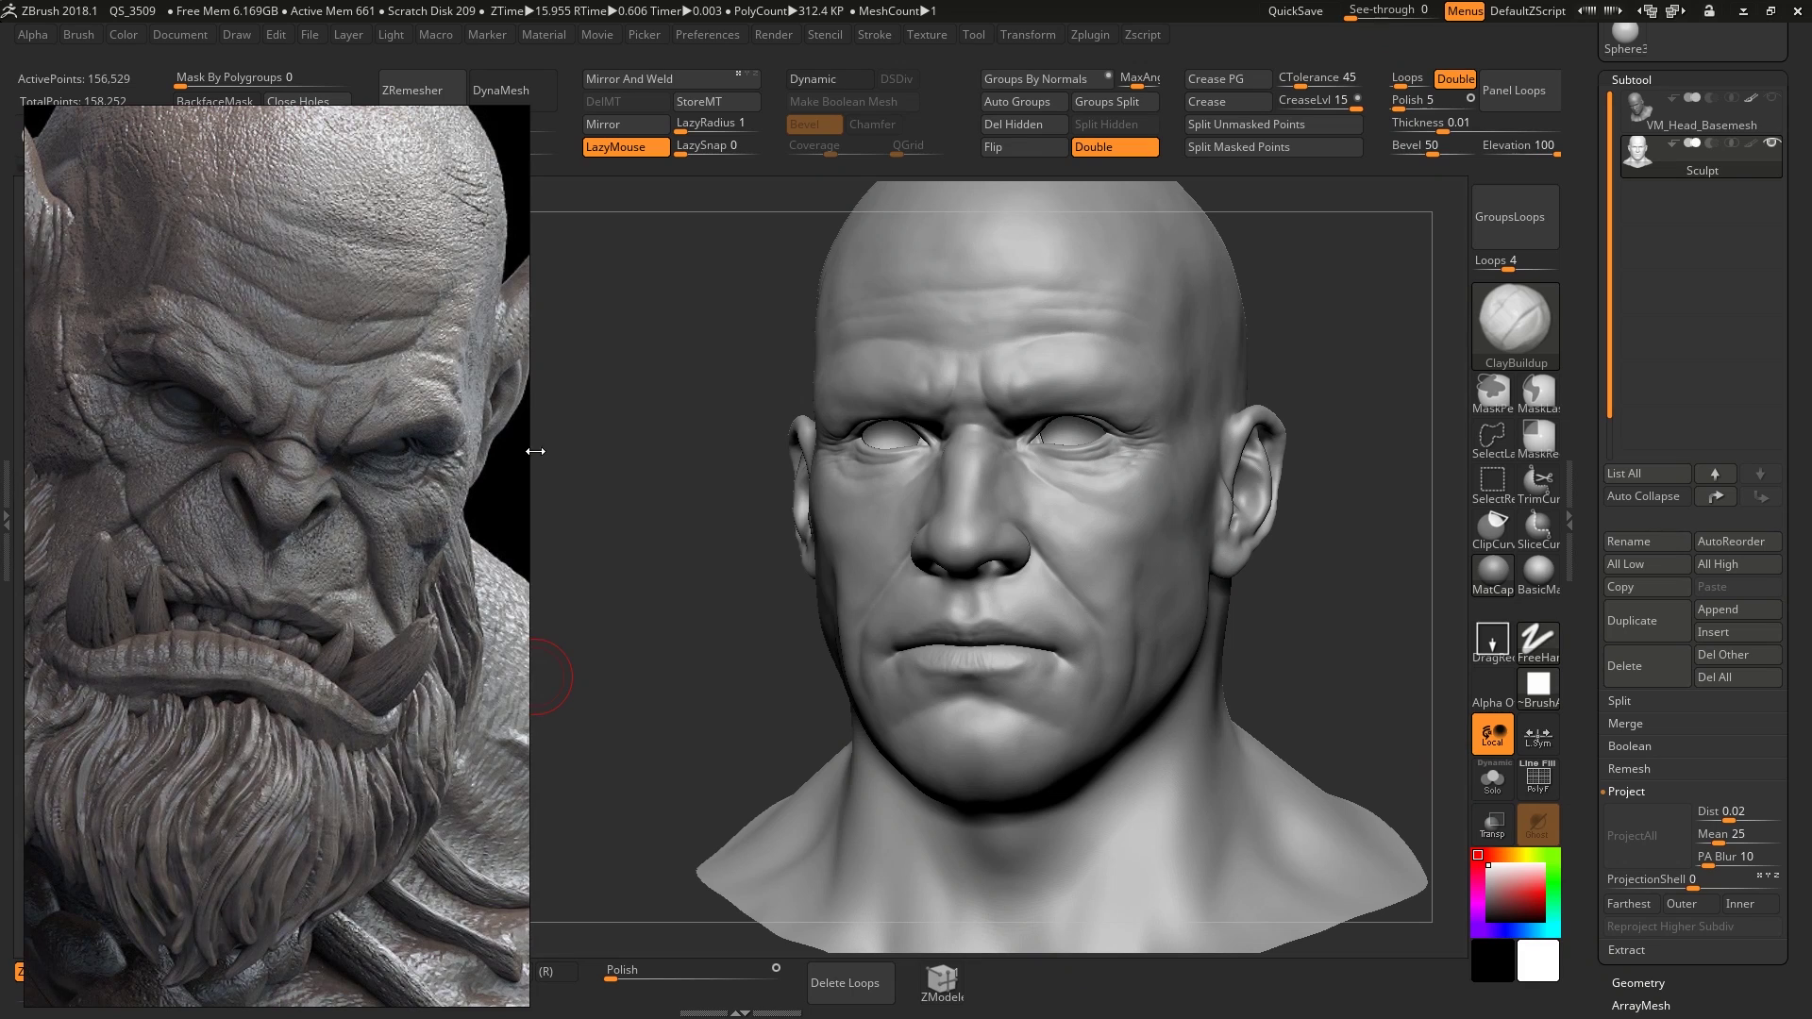
Widen the reference board window across the ZBrush viewport and narrow it back to a strip beside the head sculpt.
left_click_drag(529, 452, 1488, 462)
scroll(564, 540, "down", 5)
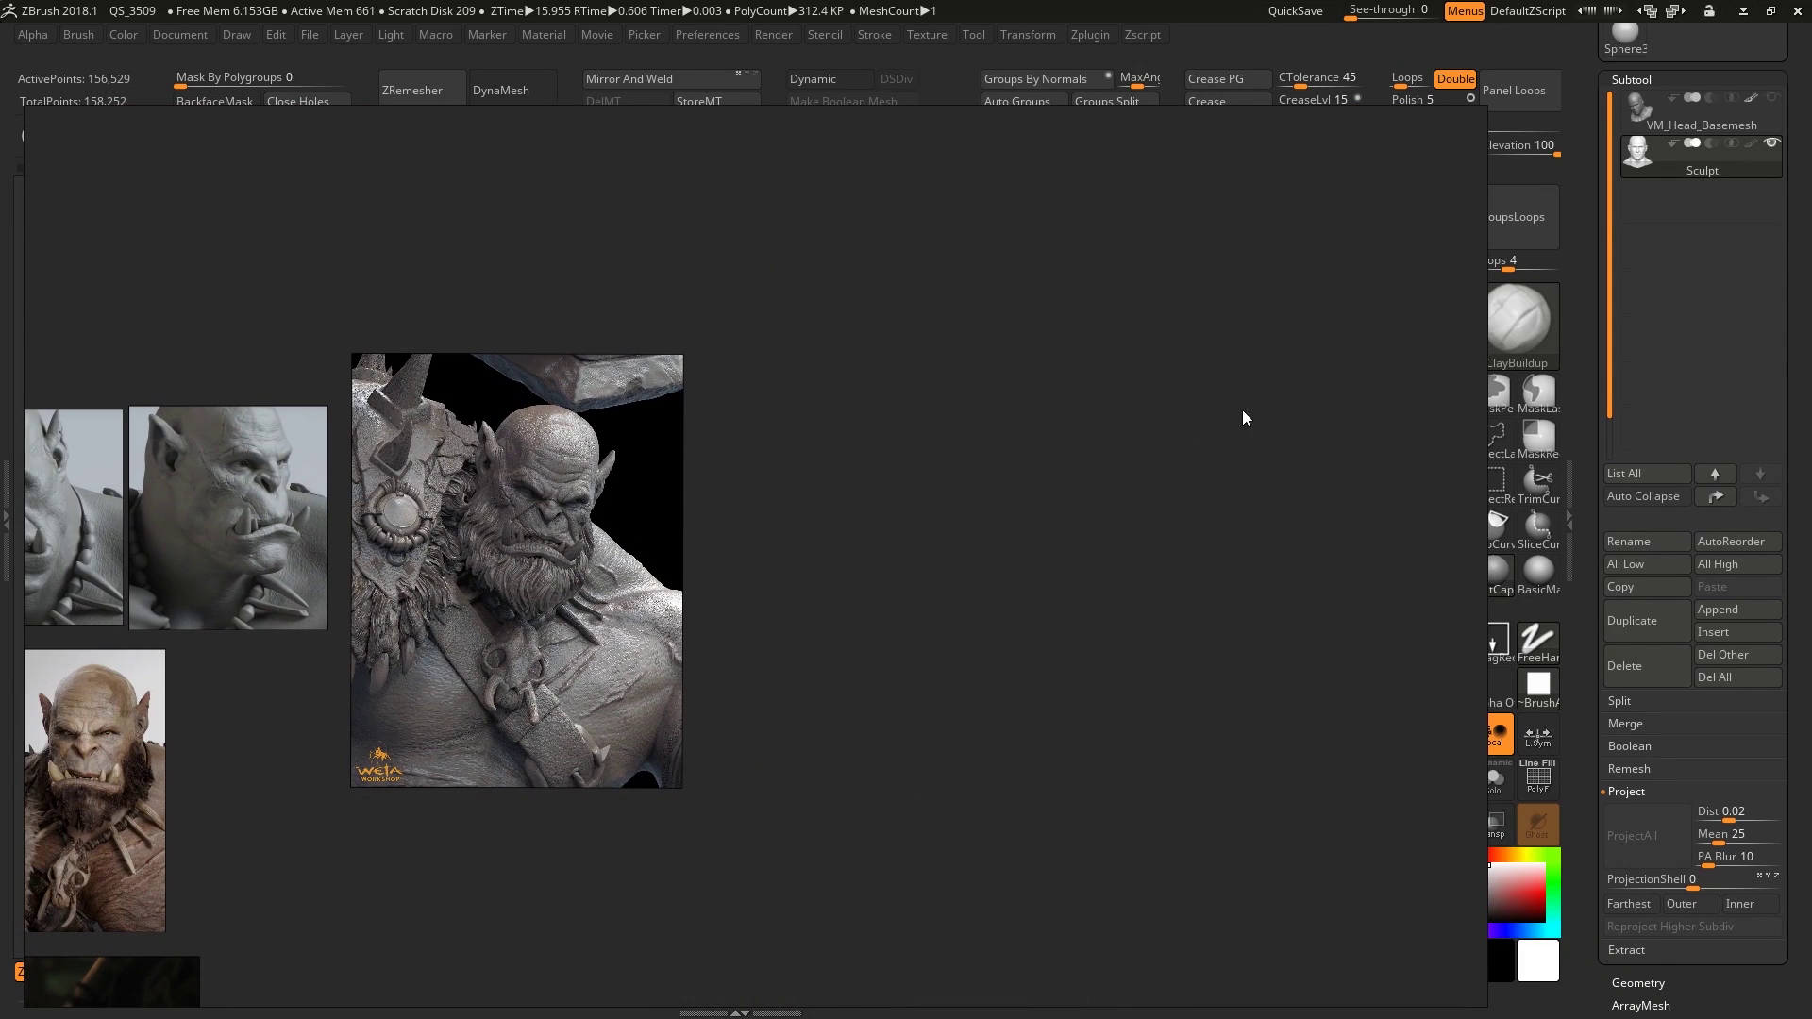
left_click_drag(1491, 401, 528, 453)
scroll(386, 467, "down", 6)
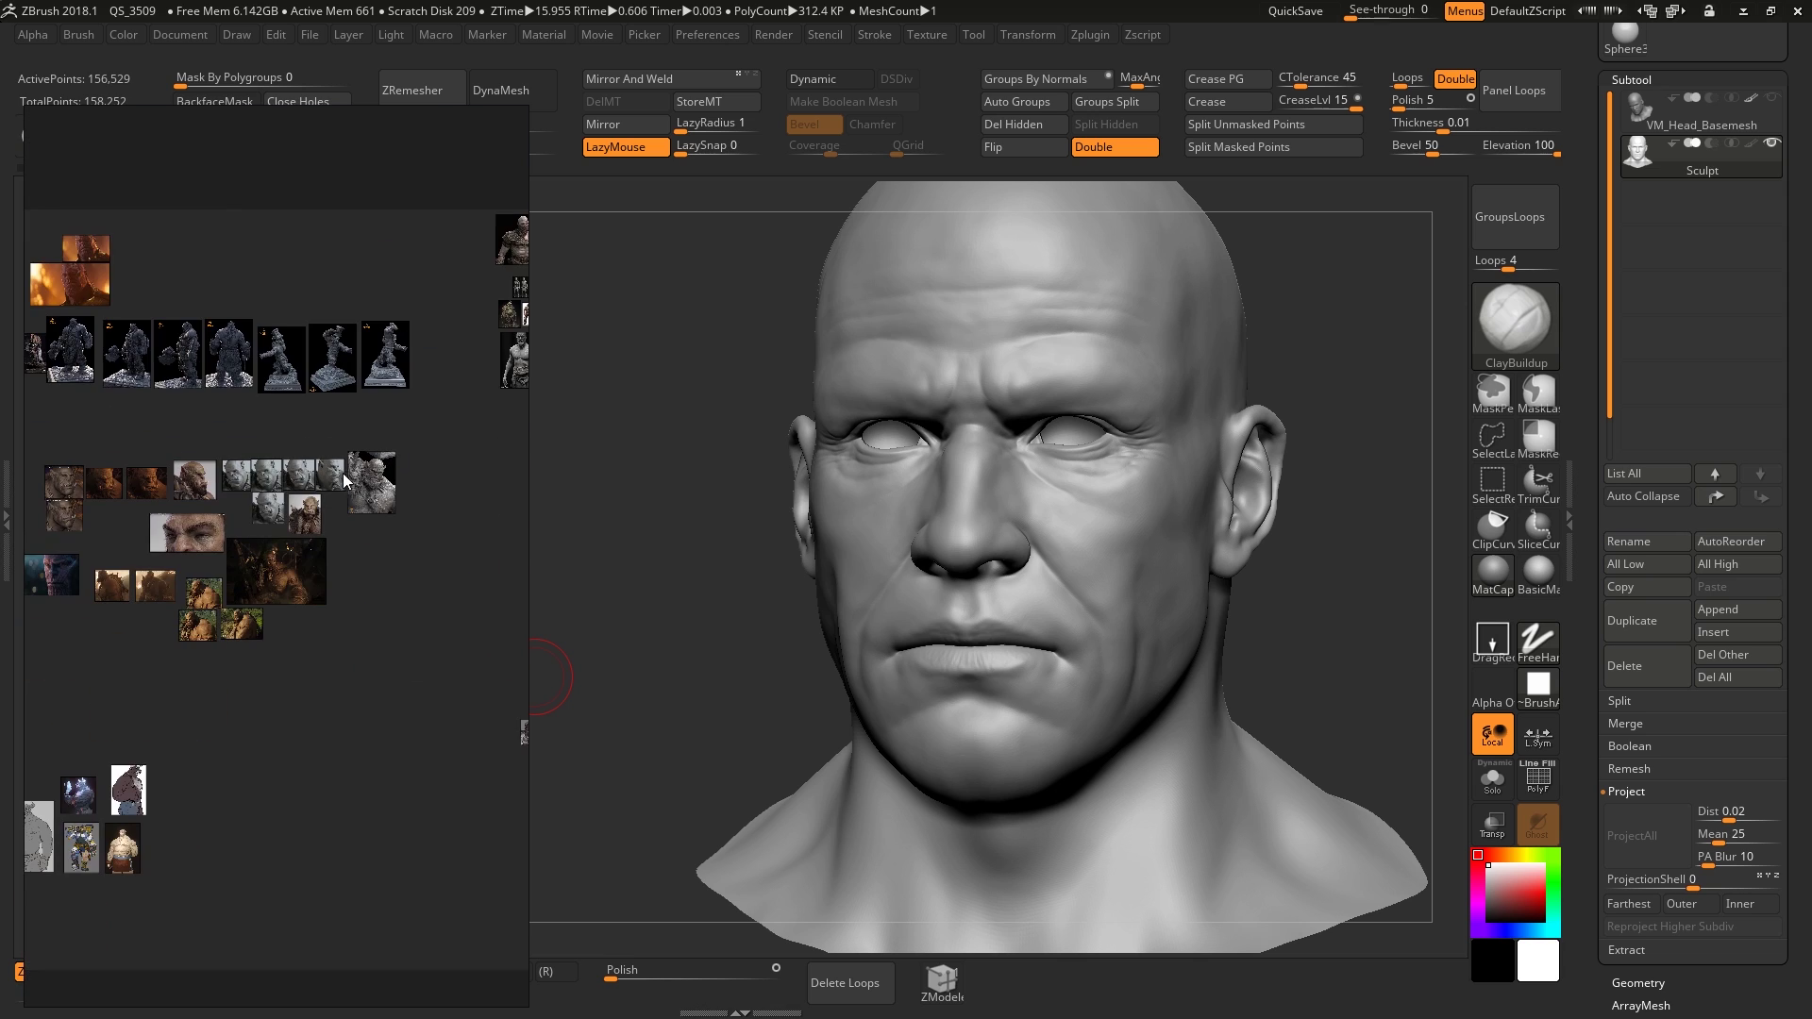
scroll(274, 474, "up", 2)
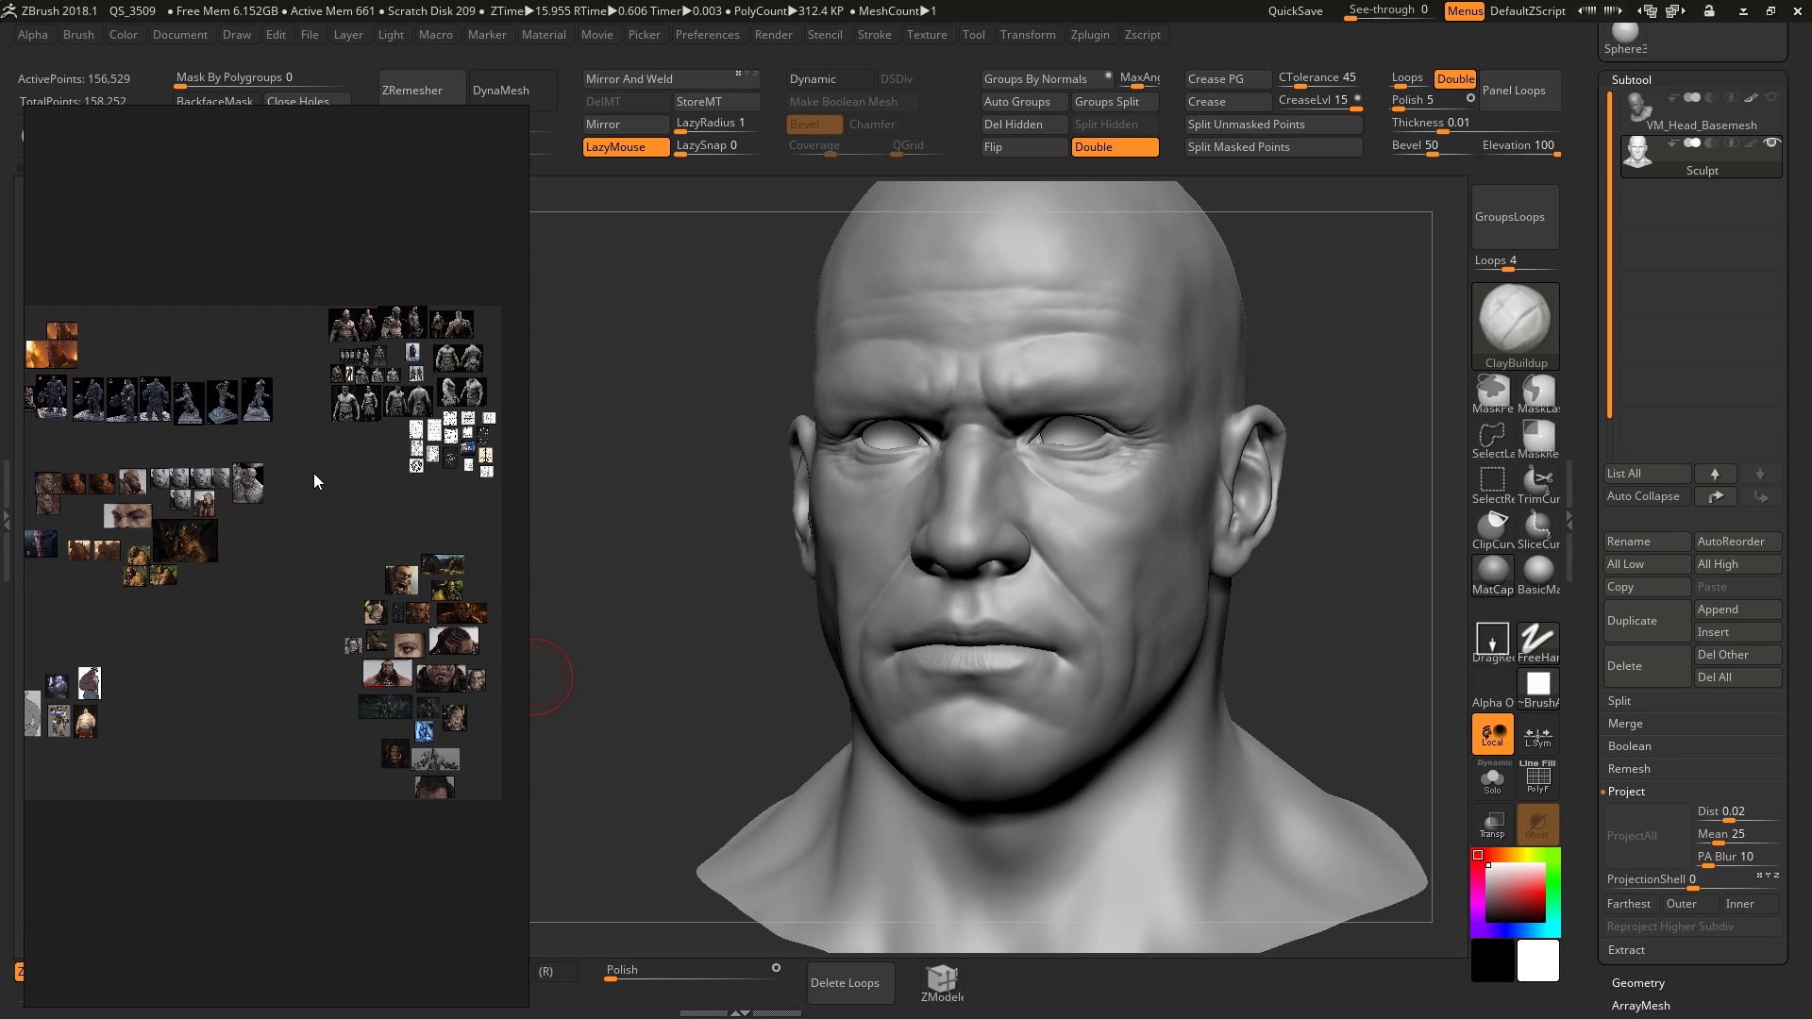